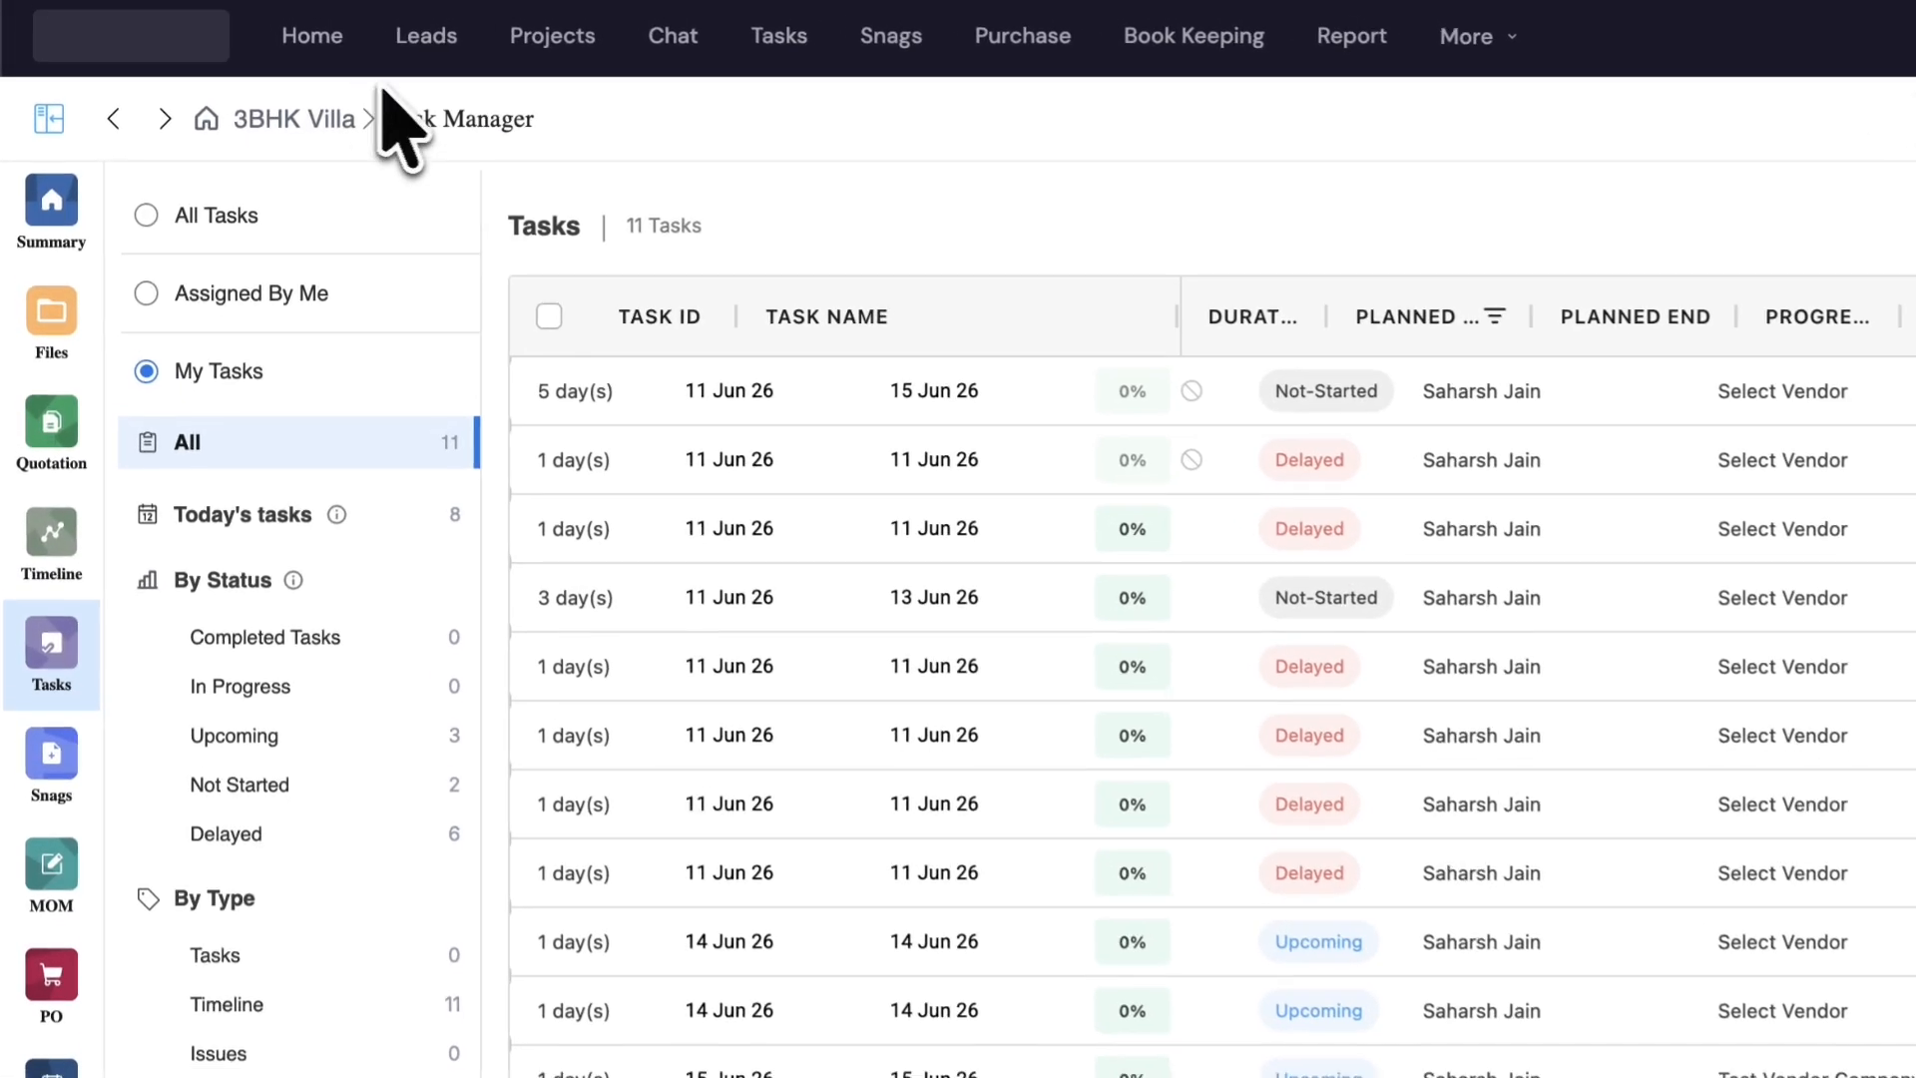
- Go from Home to the Task Manager and collapse the 3BHK Villa task group
left_click(310, 37)
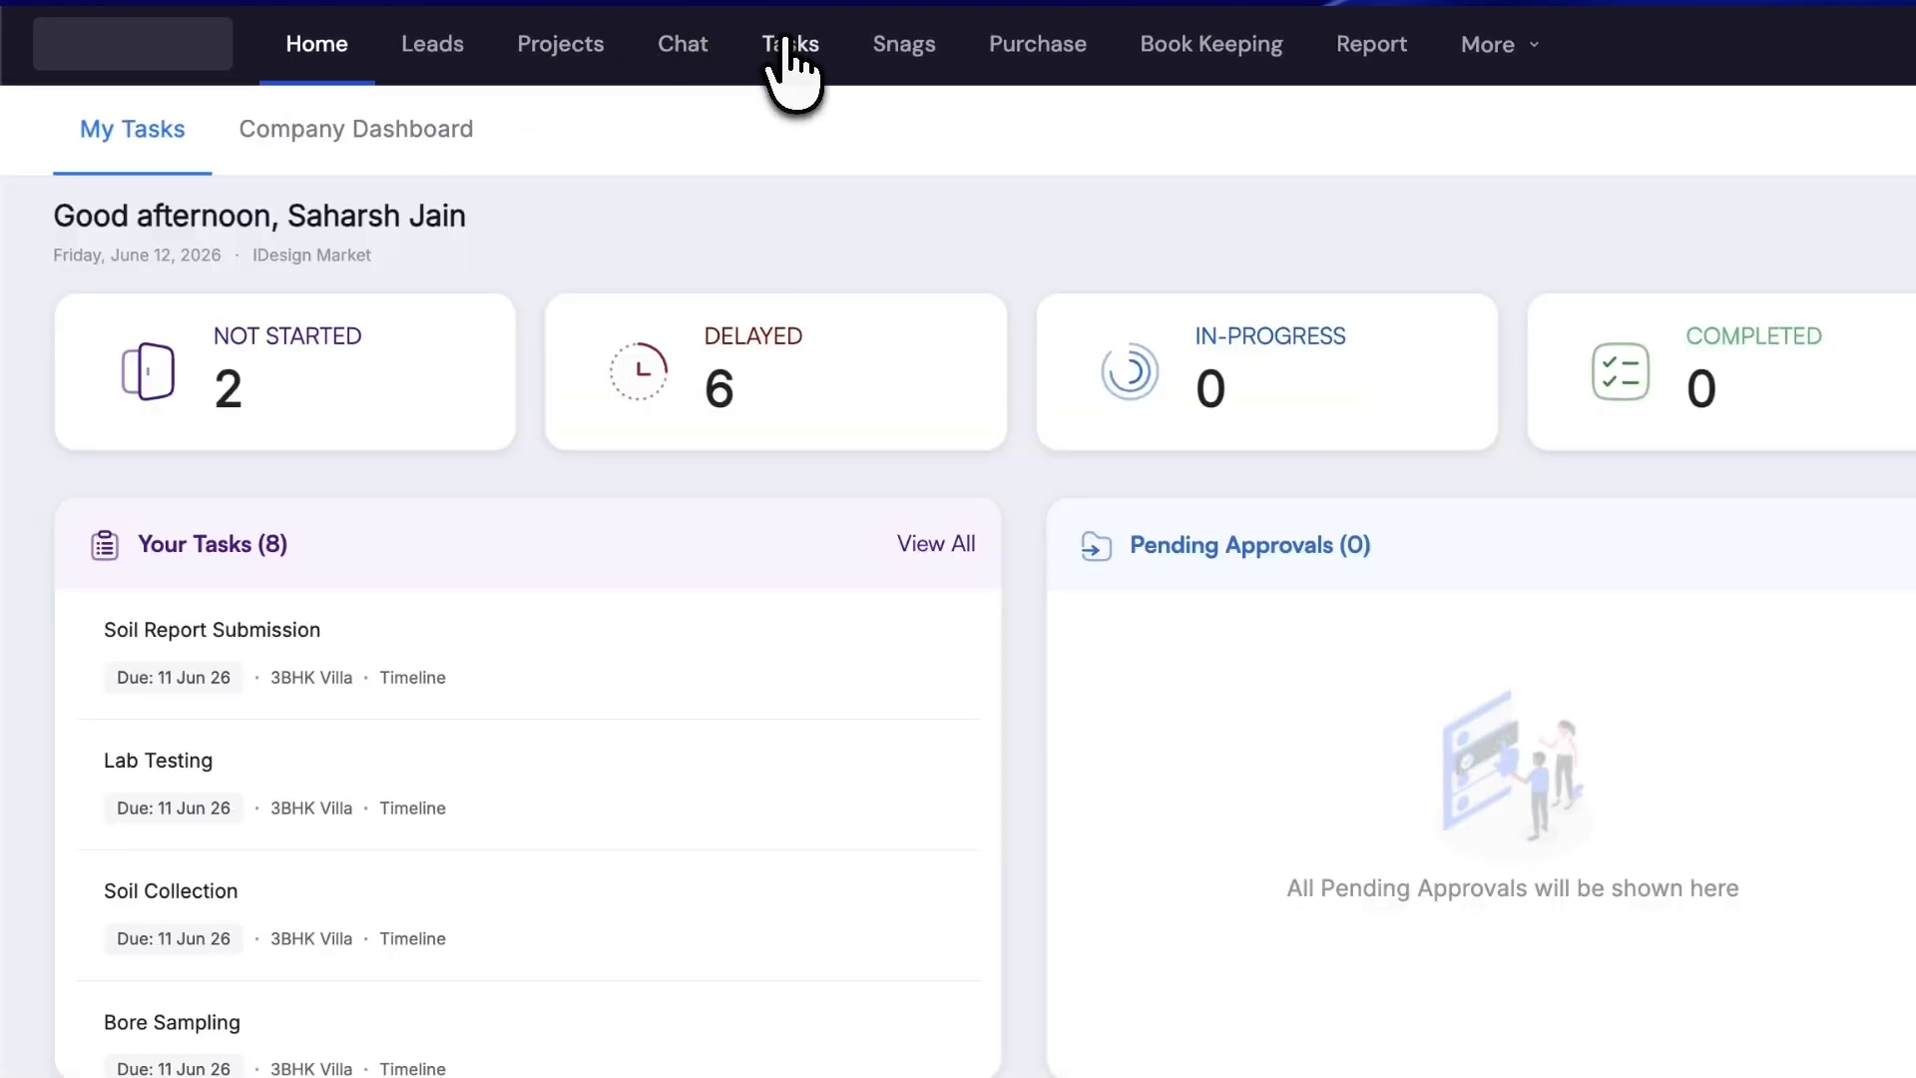
left_click(787, 46)
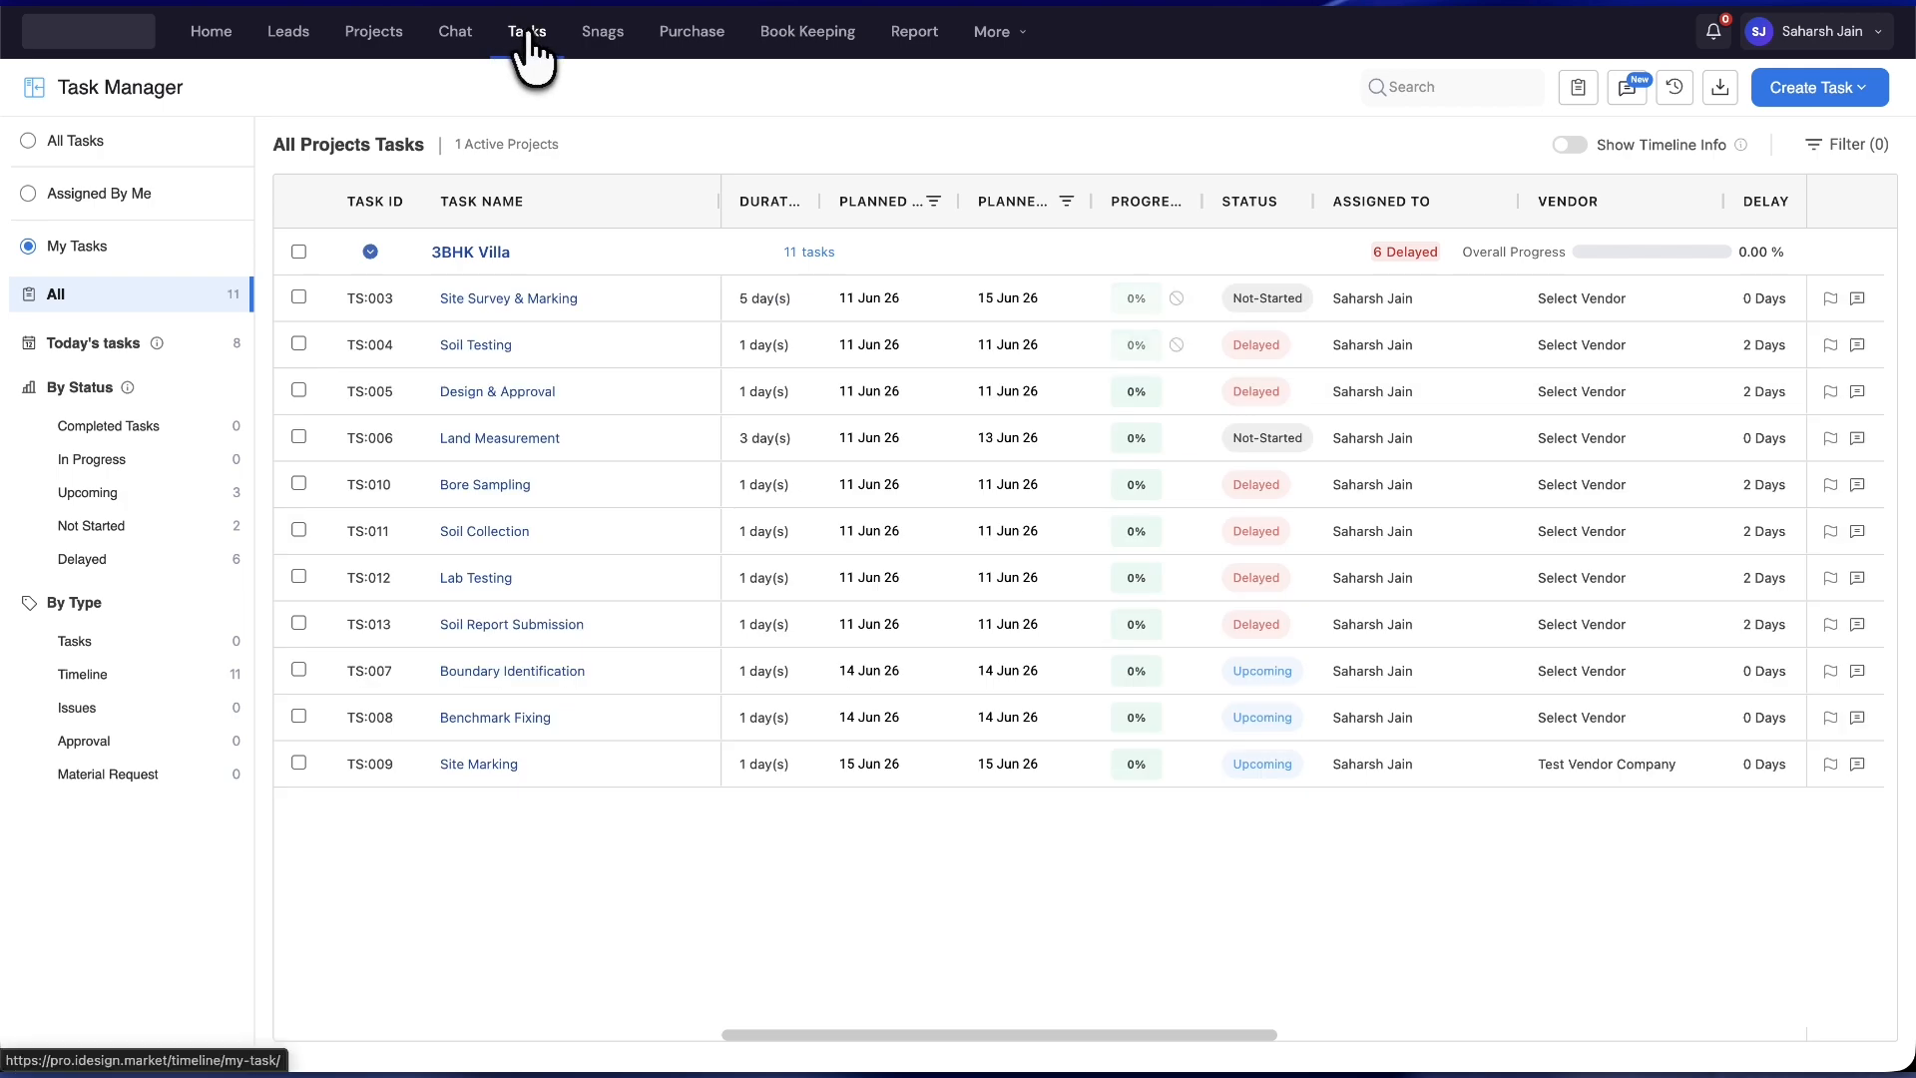
left_click(370, 252)
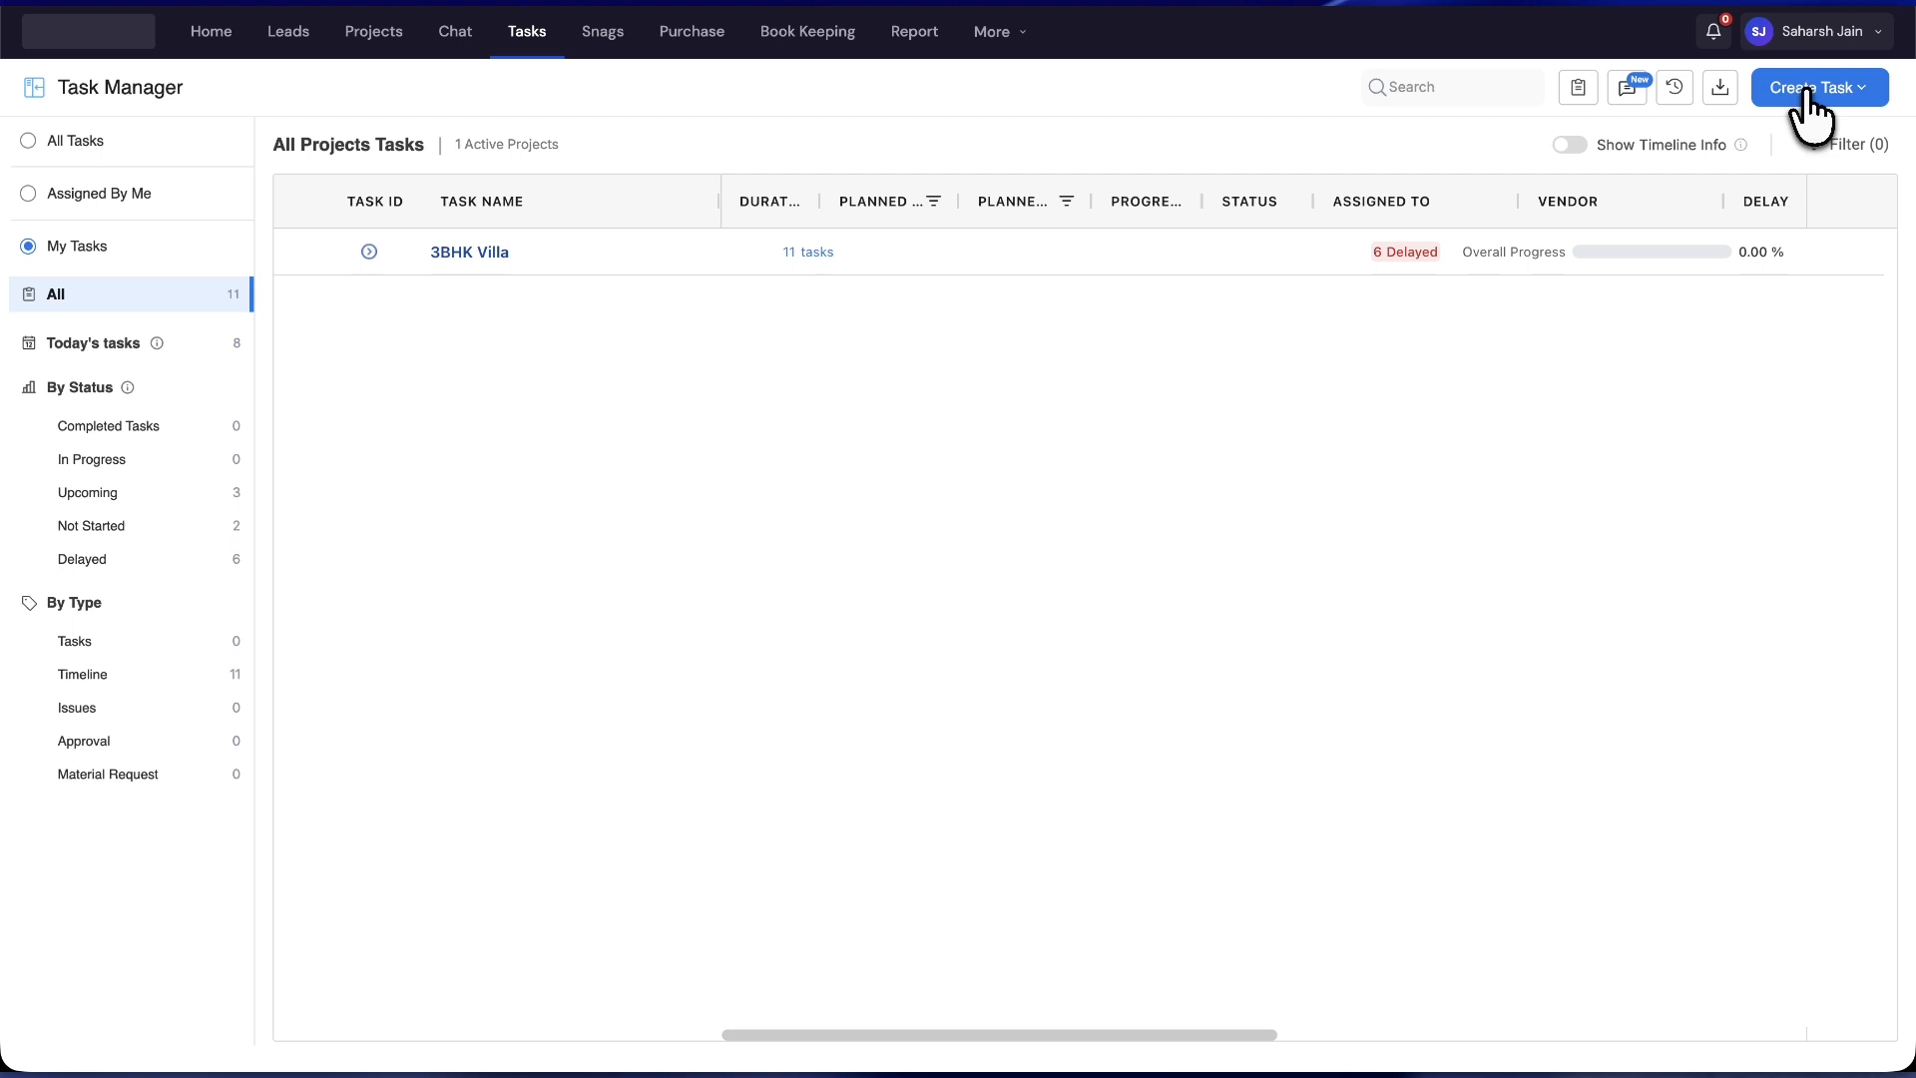
- Start a new task and select the 3BHK Villa project for it
left_click(1818, 90)
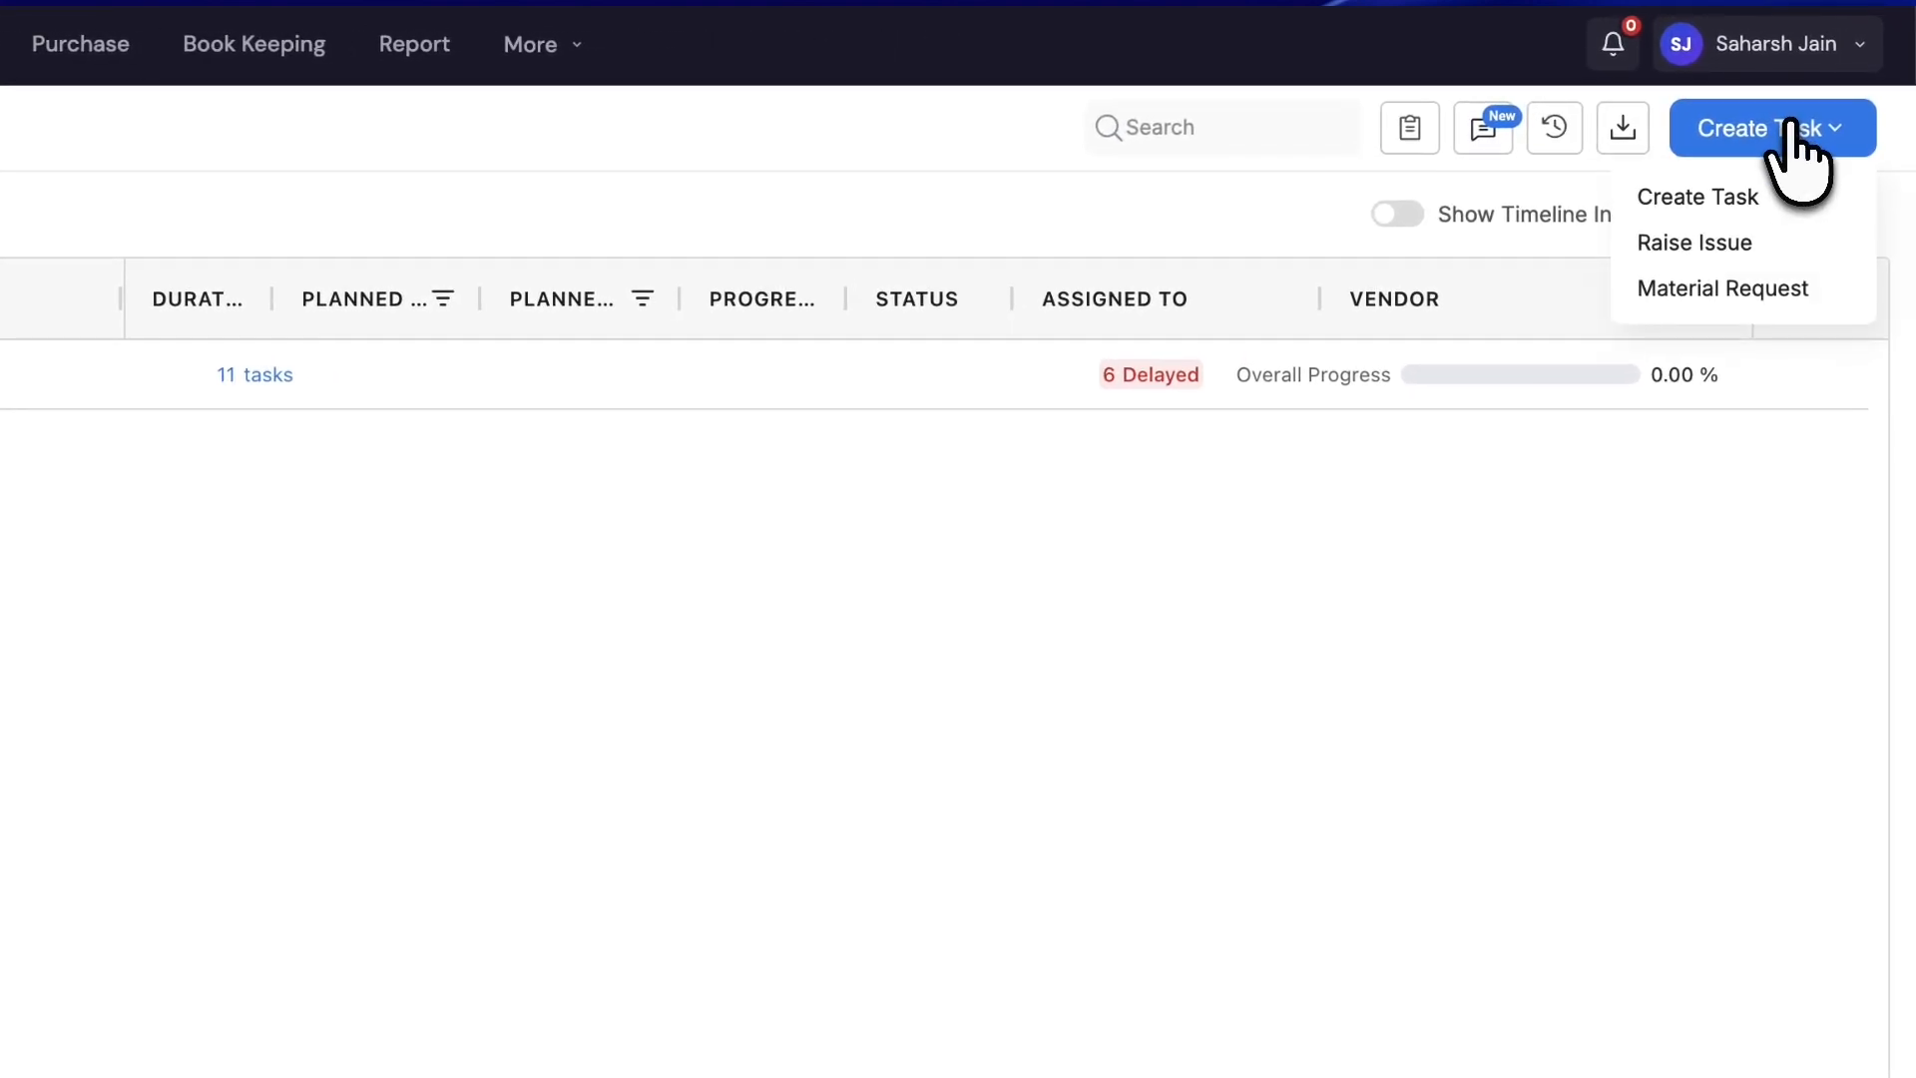
left_click(1753, 197)
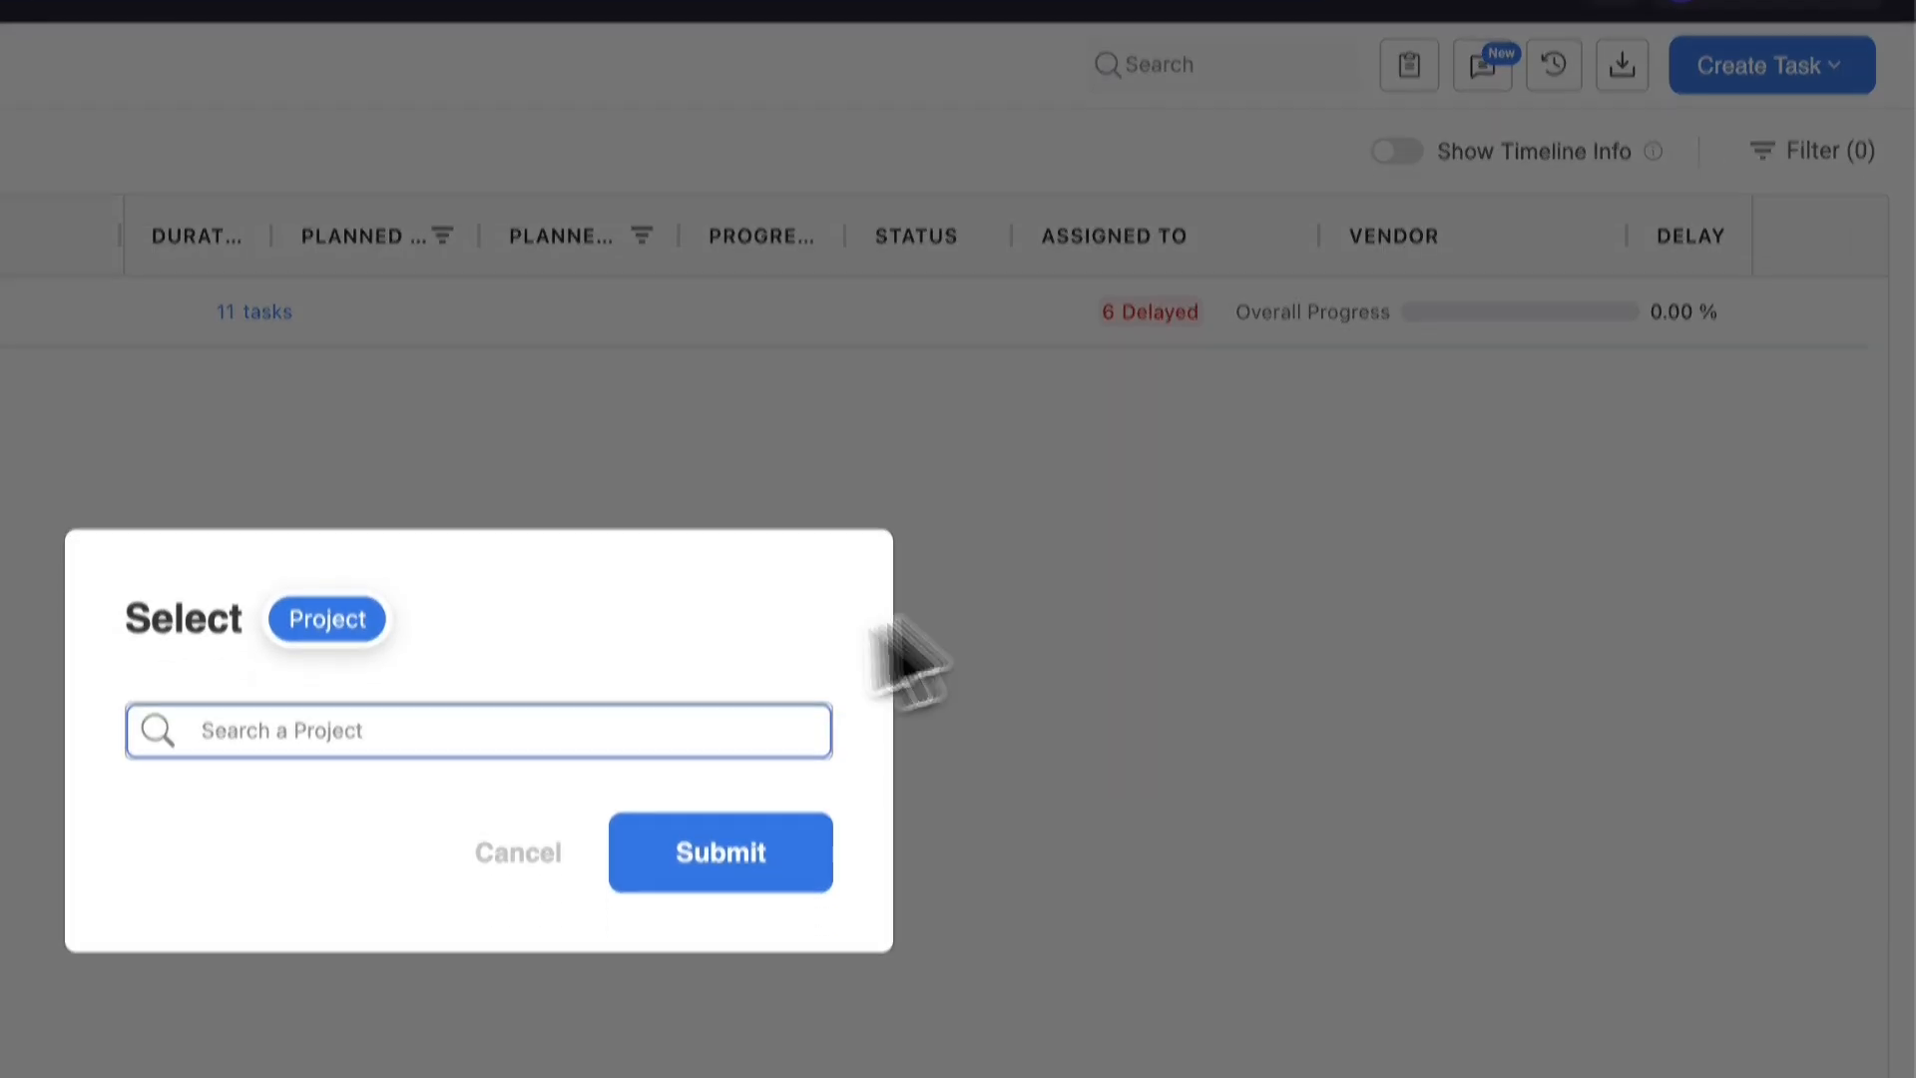
left_click(639, 536)
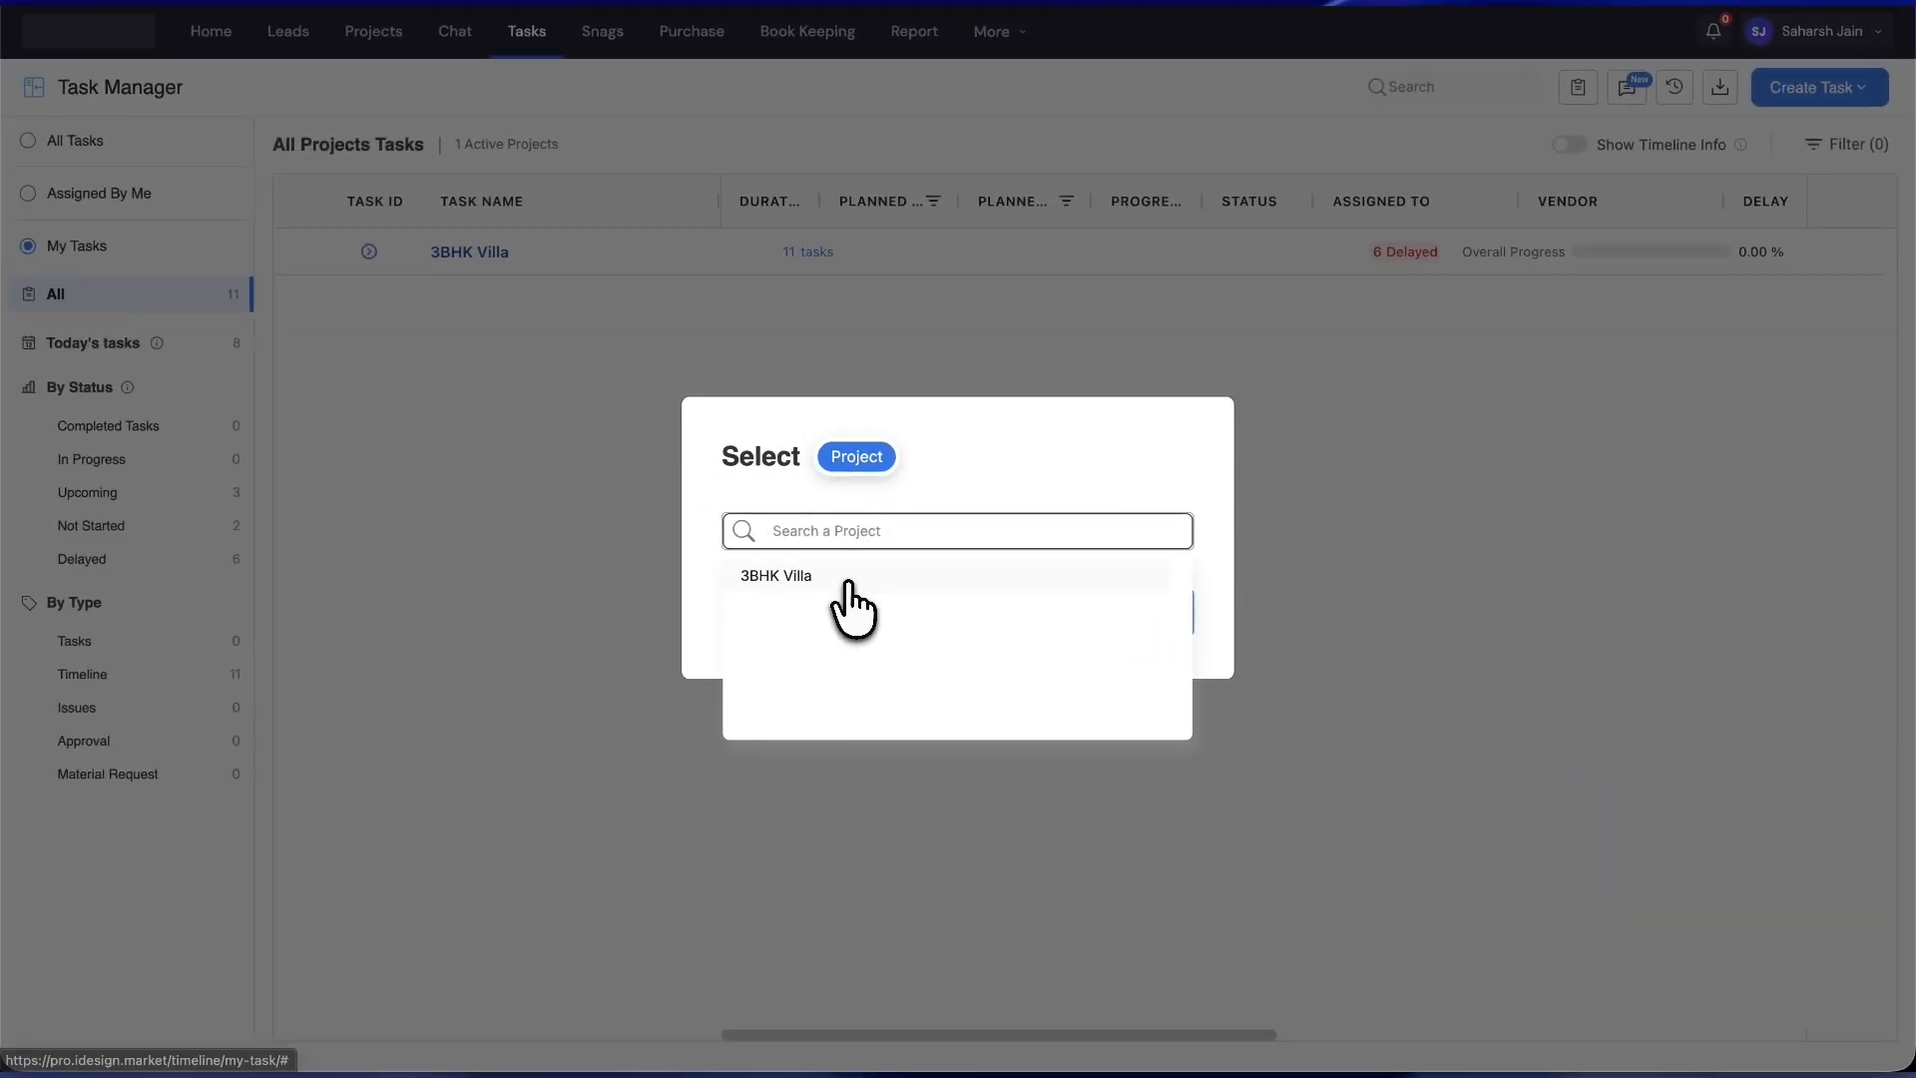
left_click(862, 578)
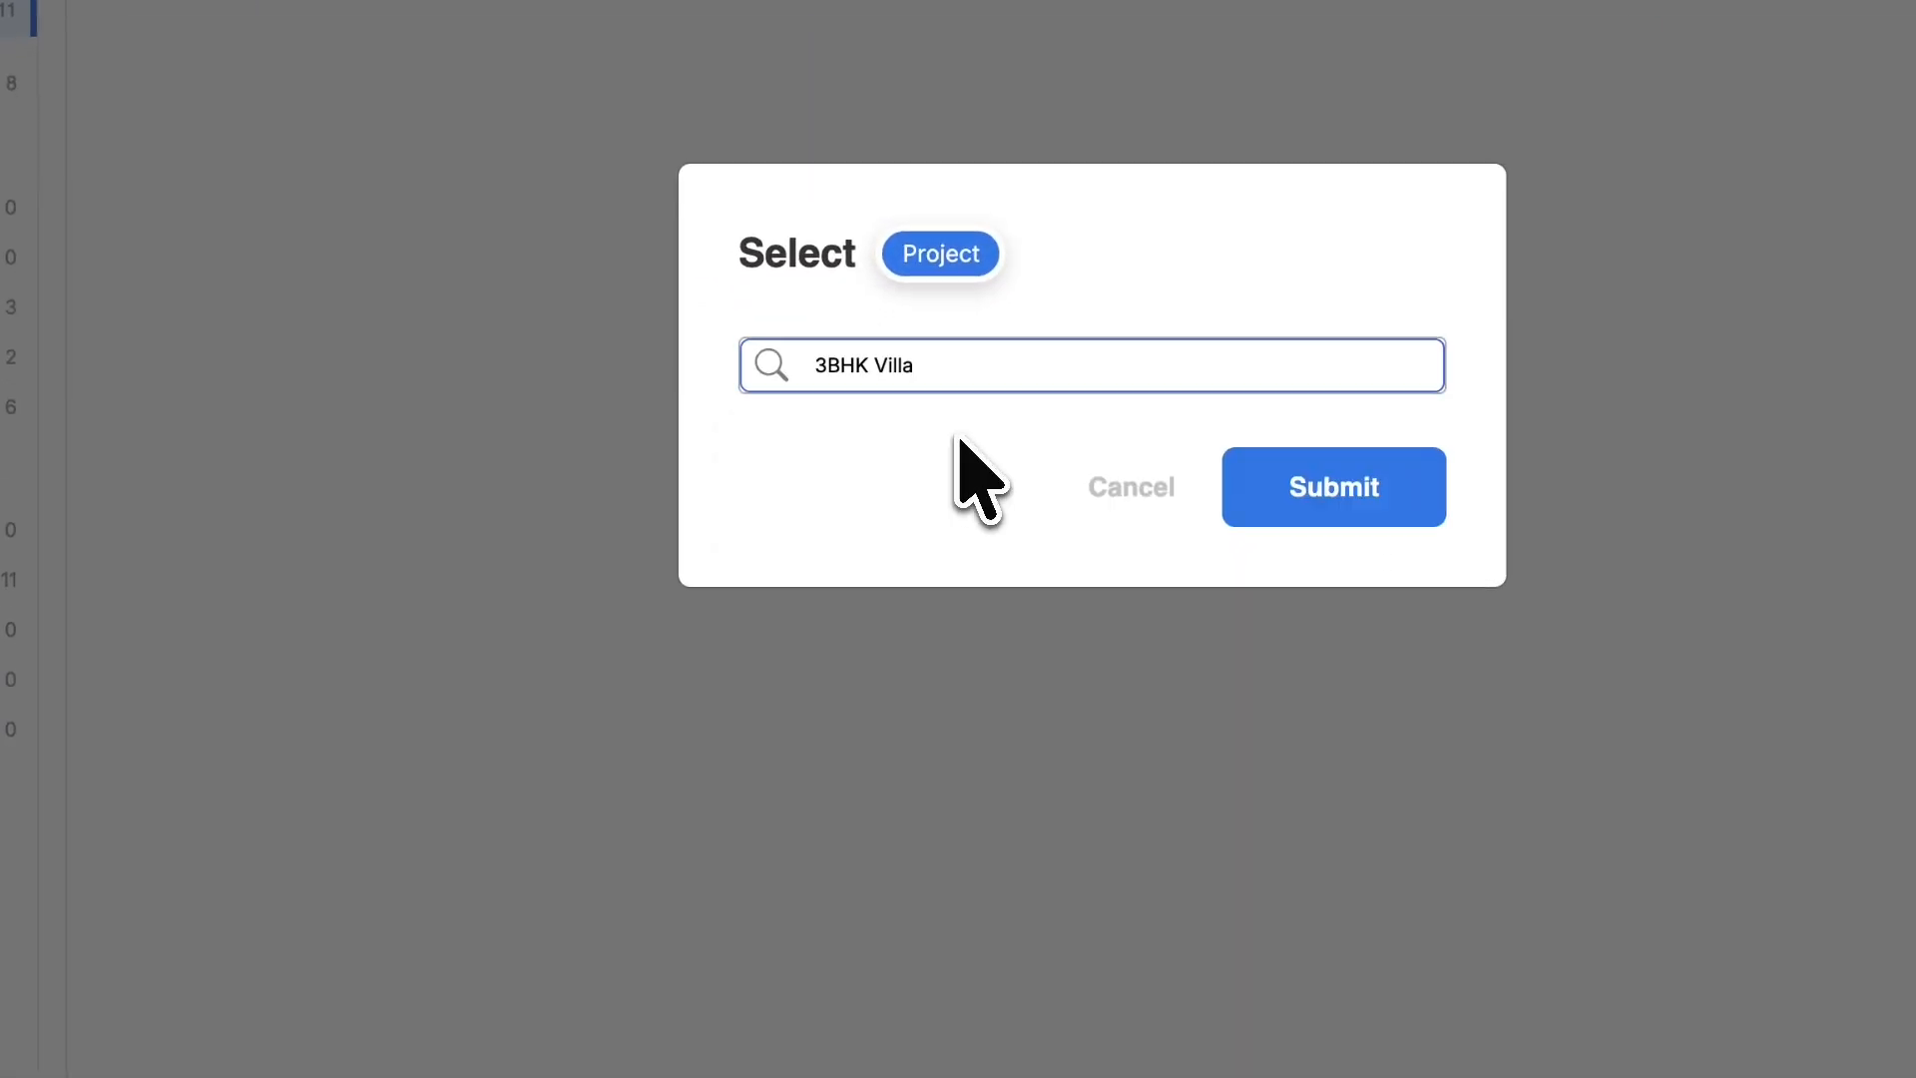
left_click(1334, 487)
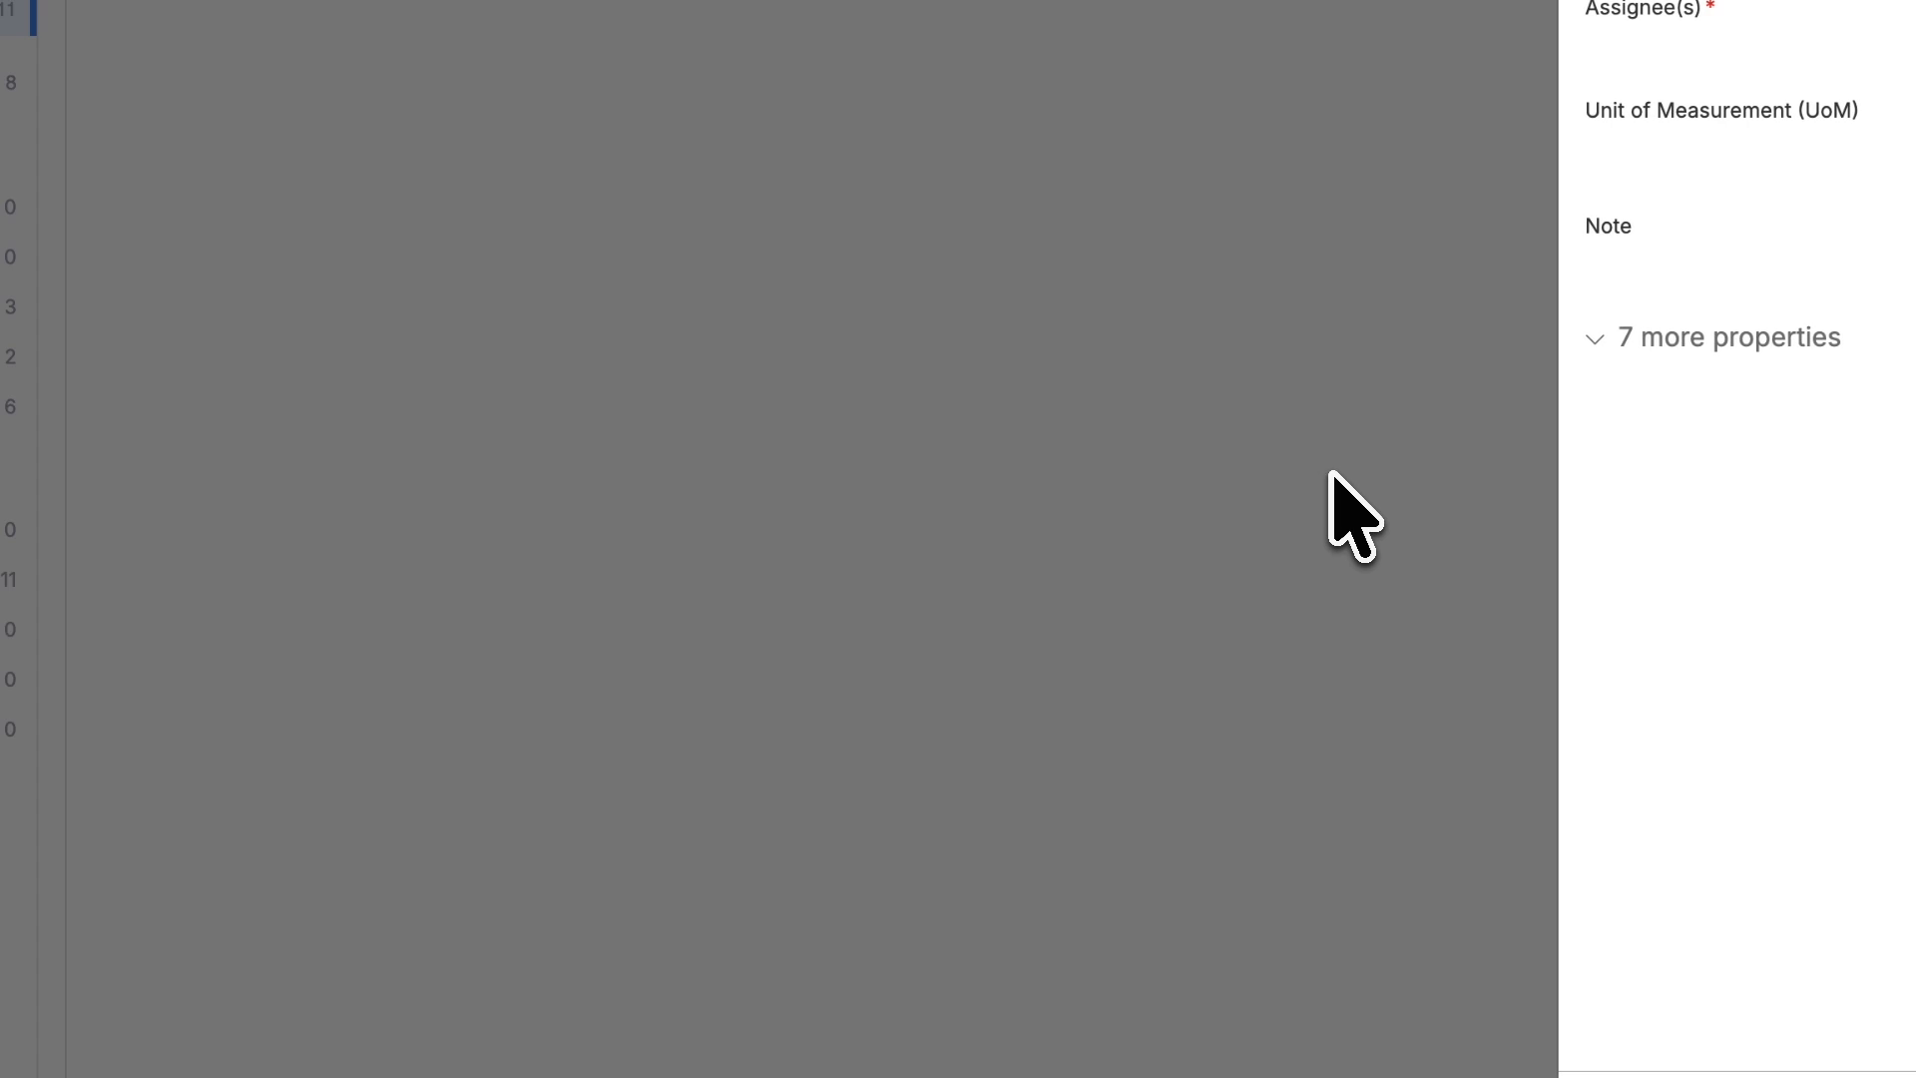
- Name the task 'Implement Water Pipeline for the Villa'
left_click(1201, 87)
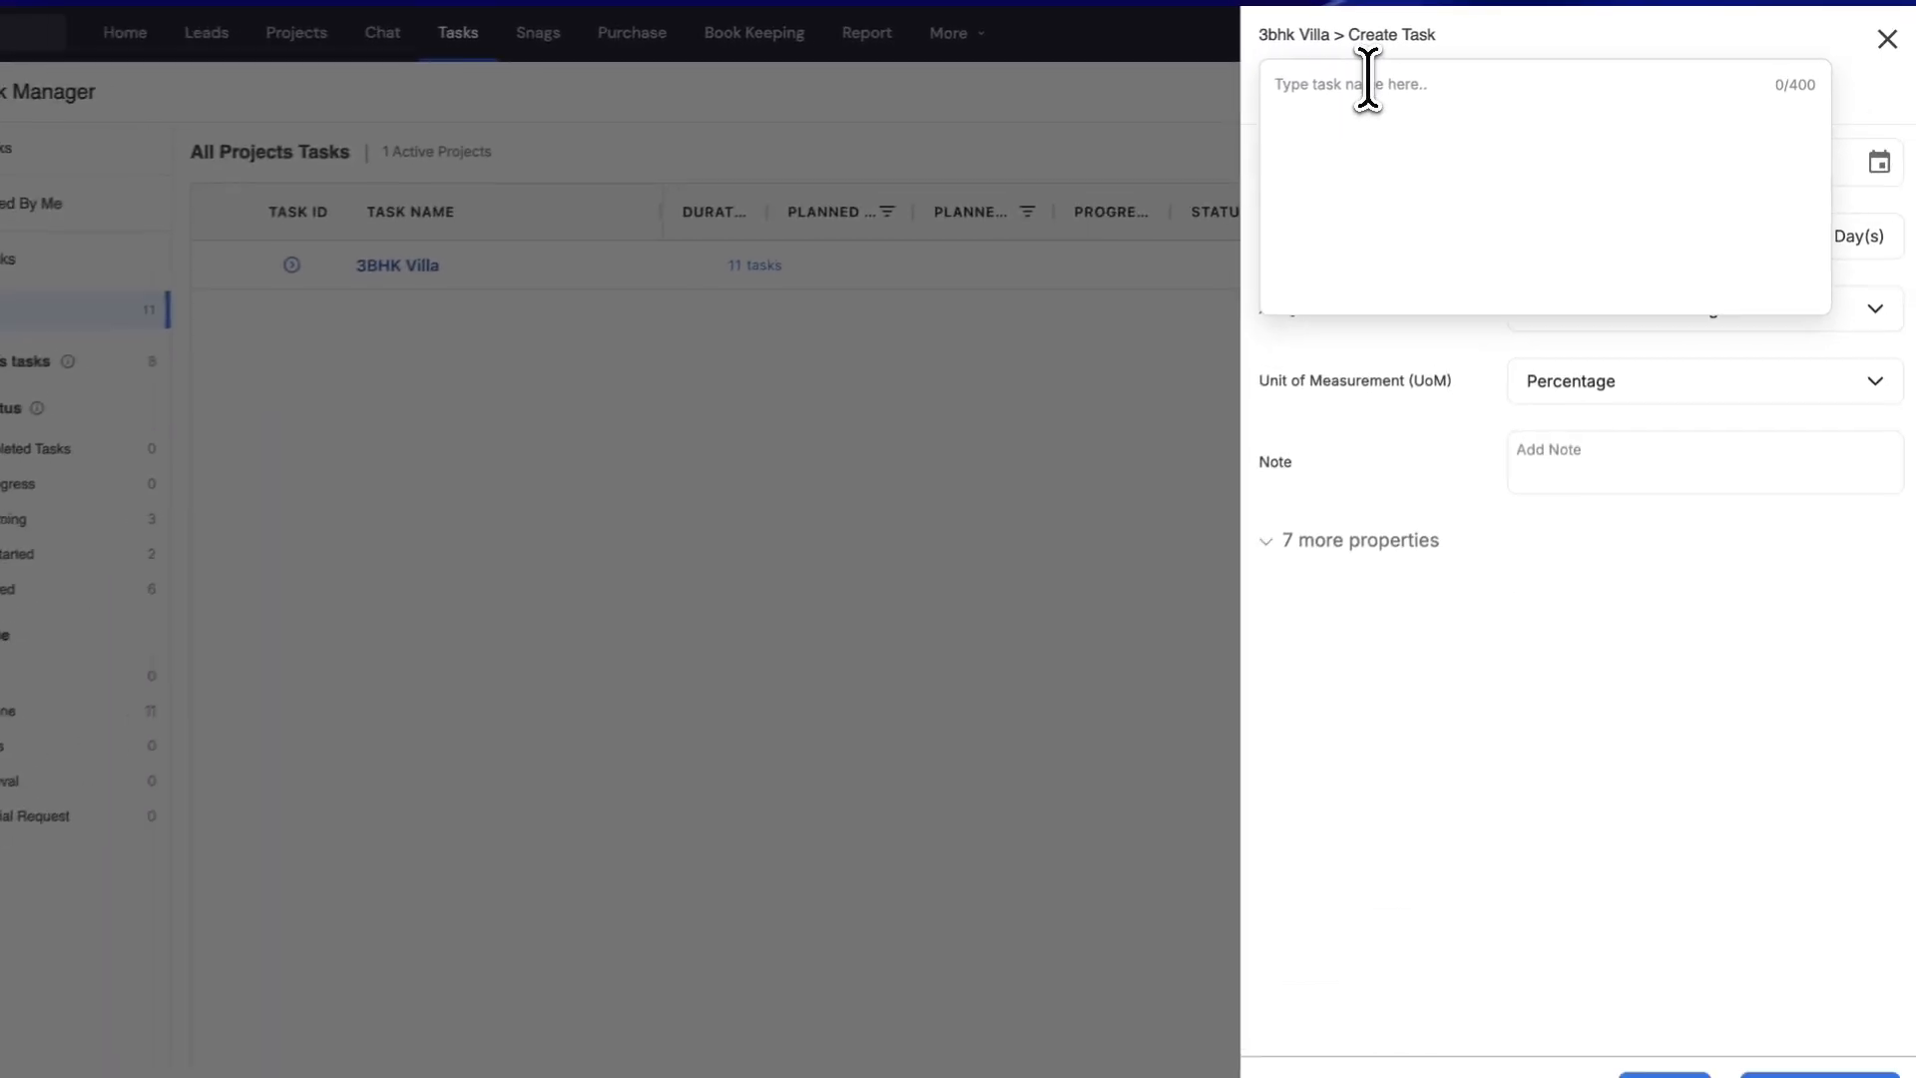
type("Implement Water Pipeline for the Vi")
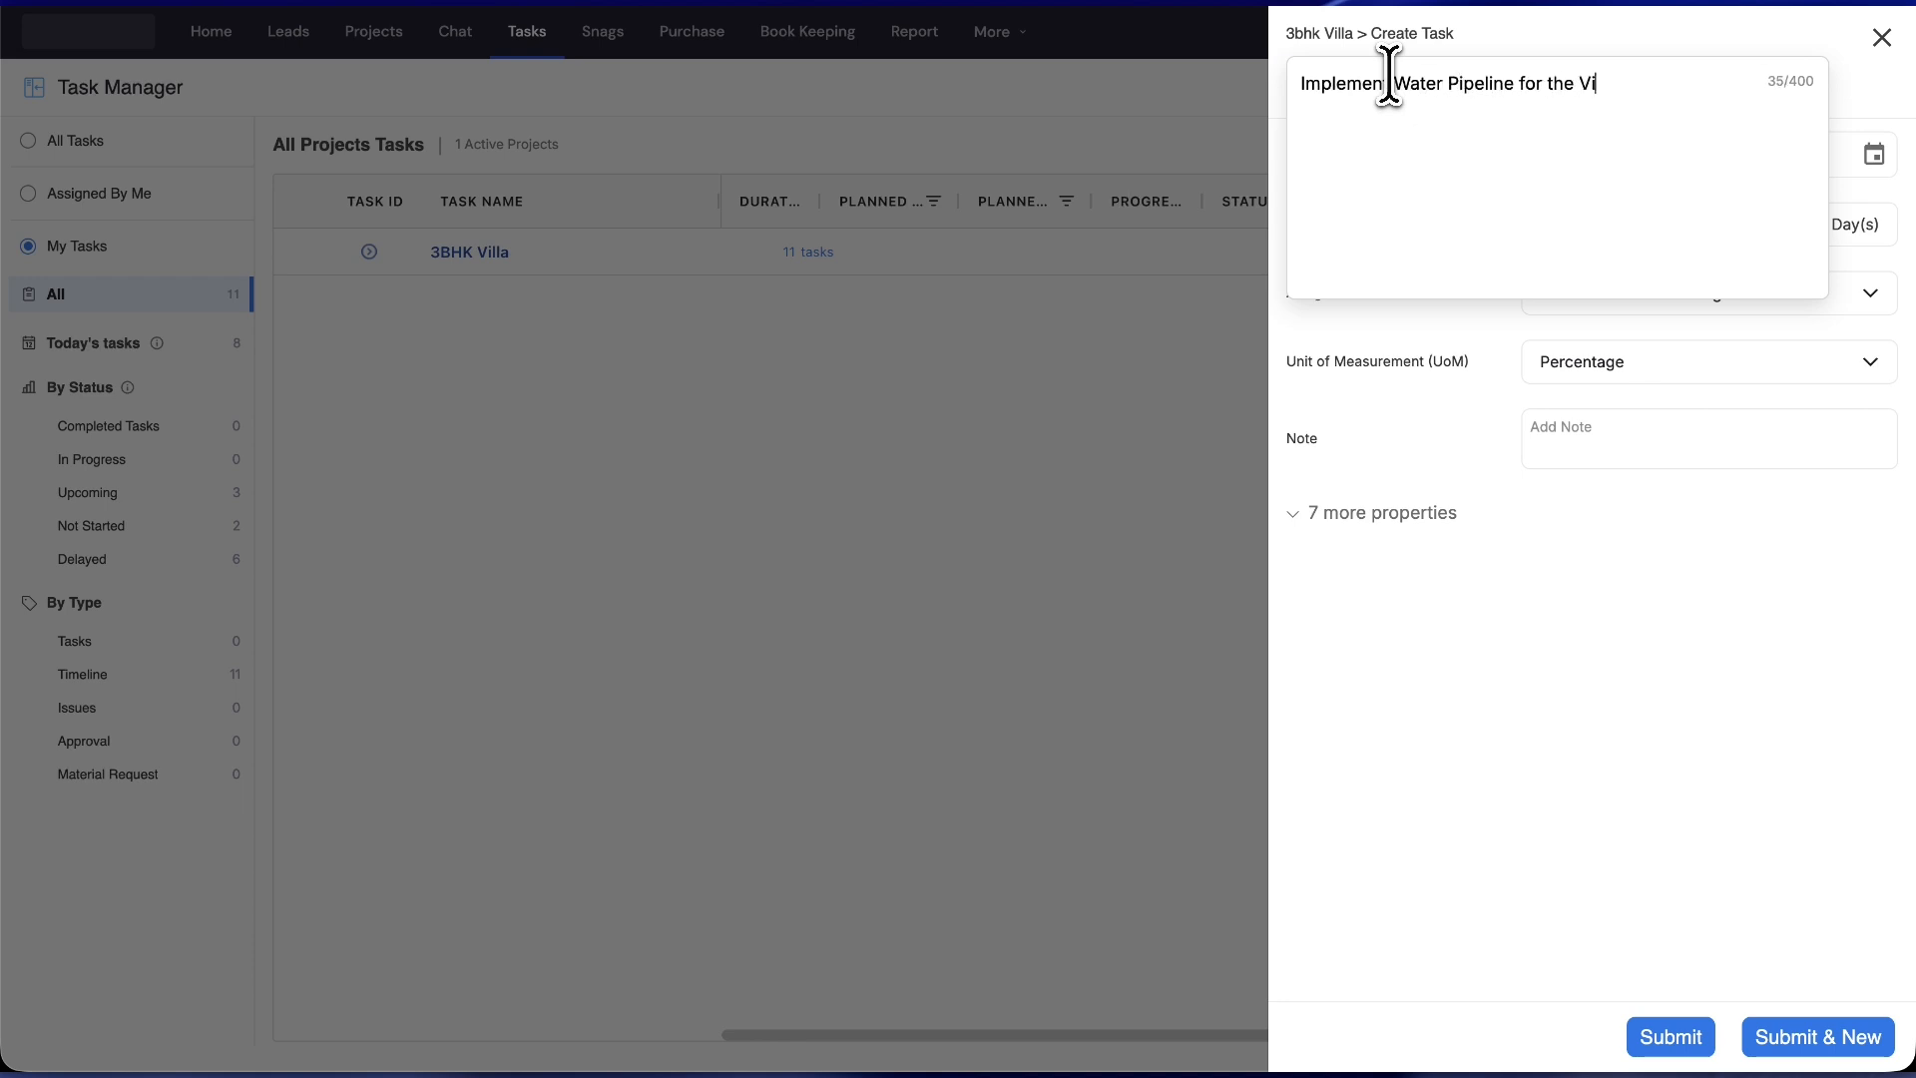
left_click(1579, 607)
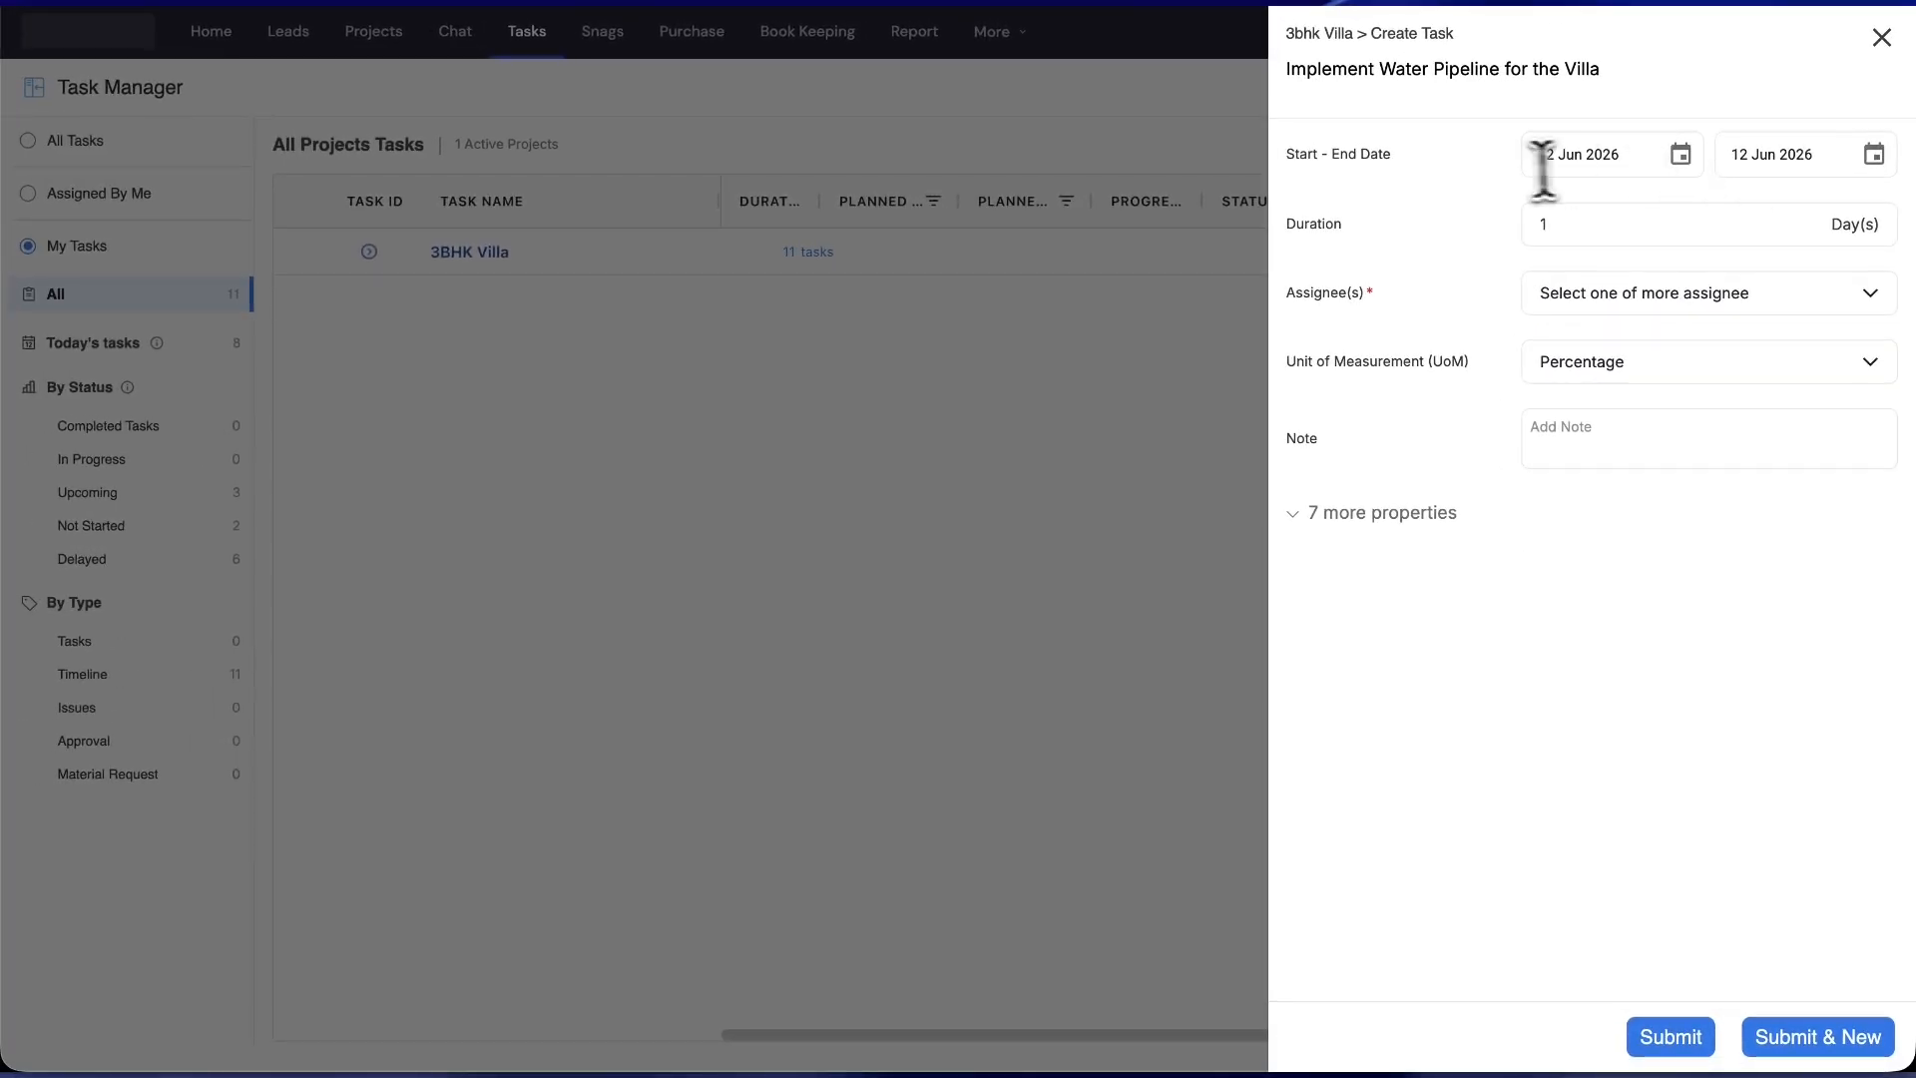
- Set the end date to 18 Jun 2026 and assign the task to the only listed user
left_click(1873, 153)
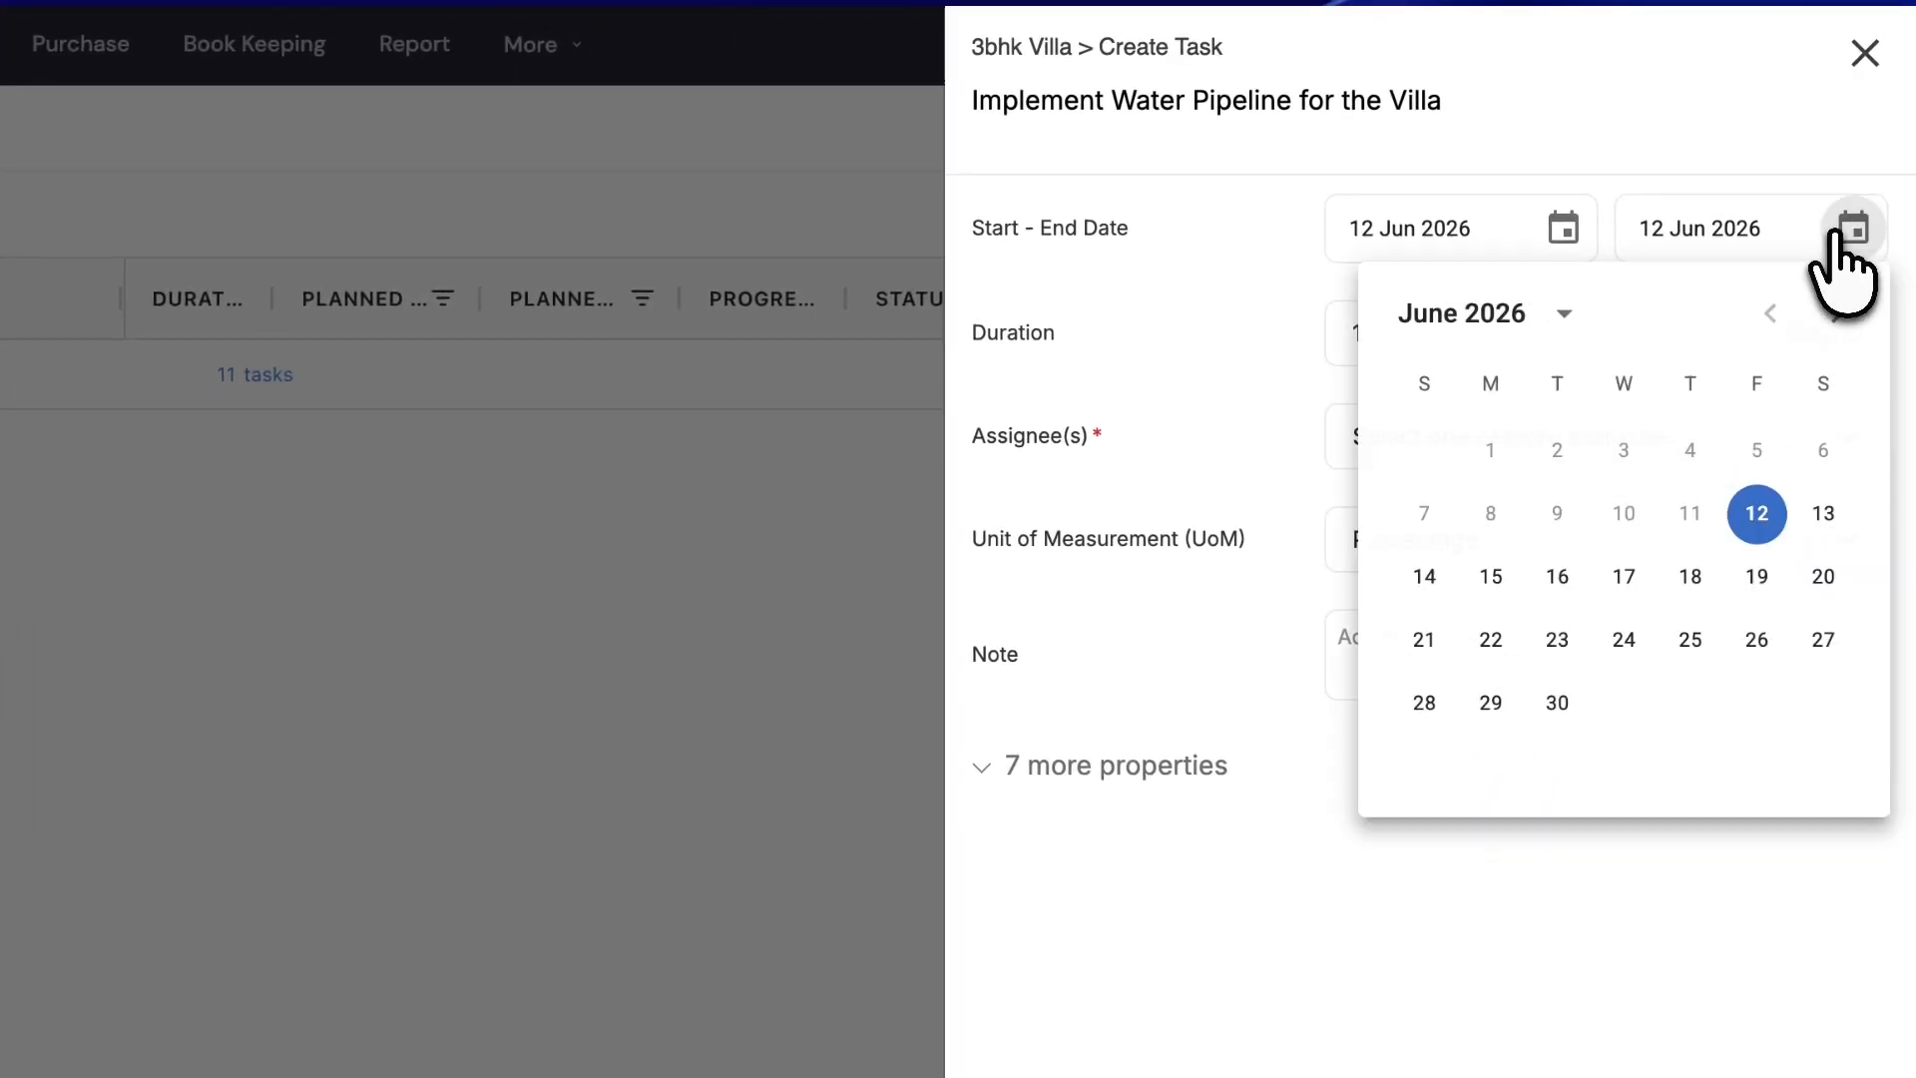
left_click(1689, 579)
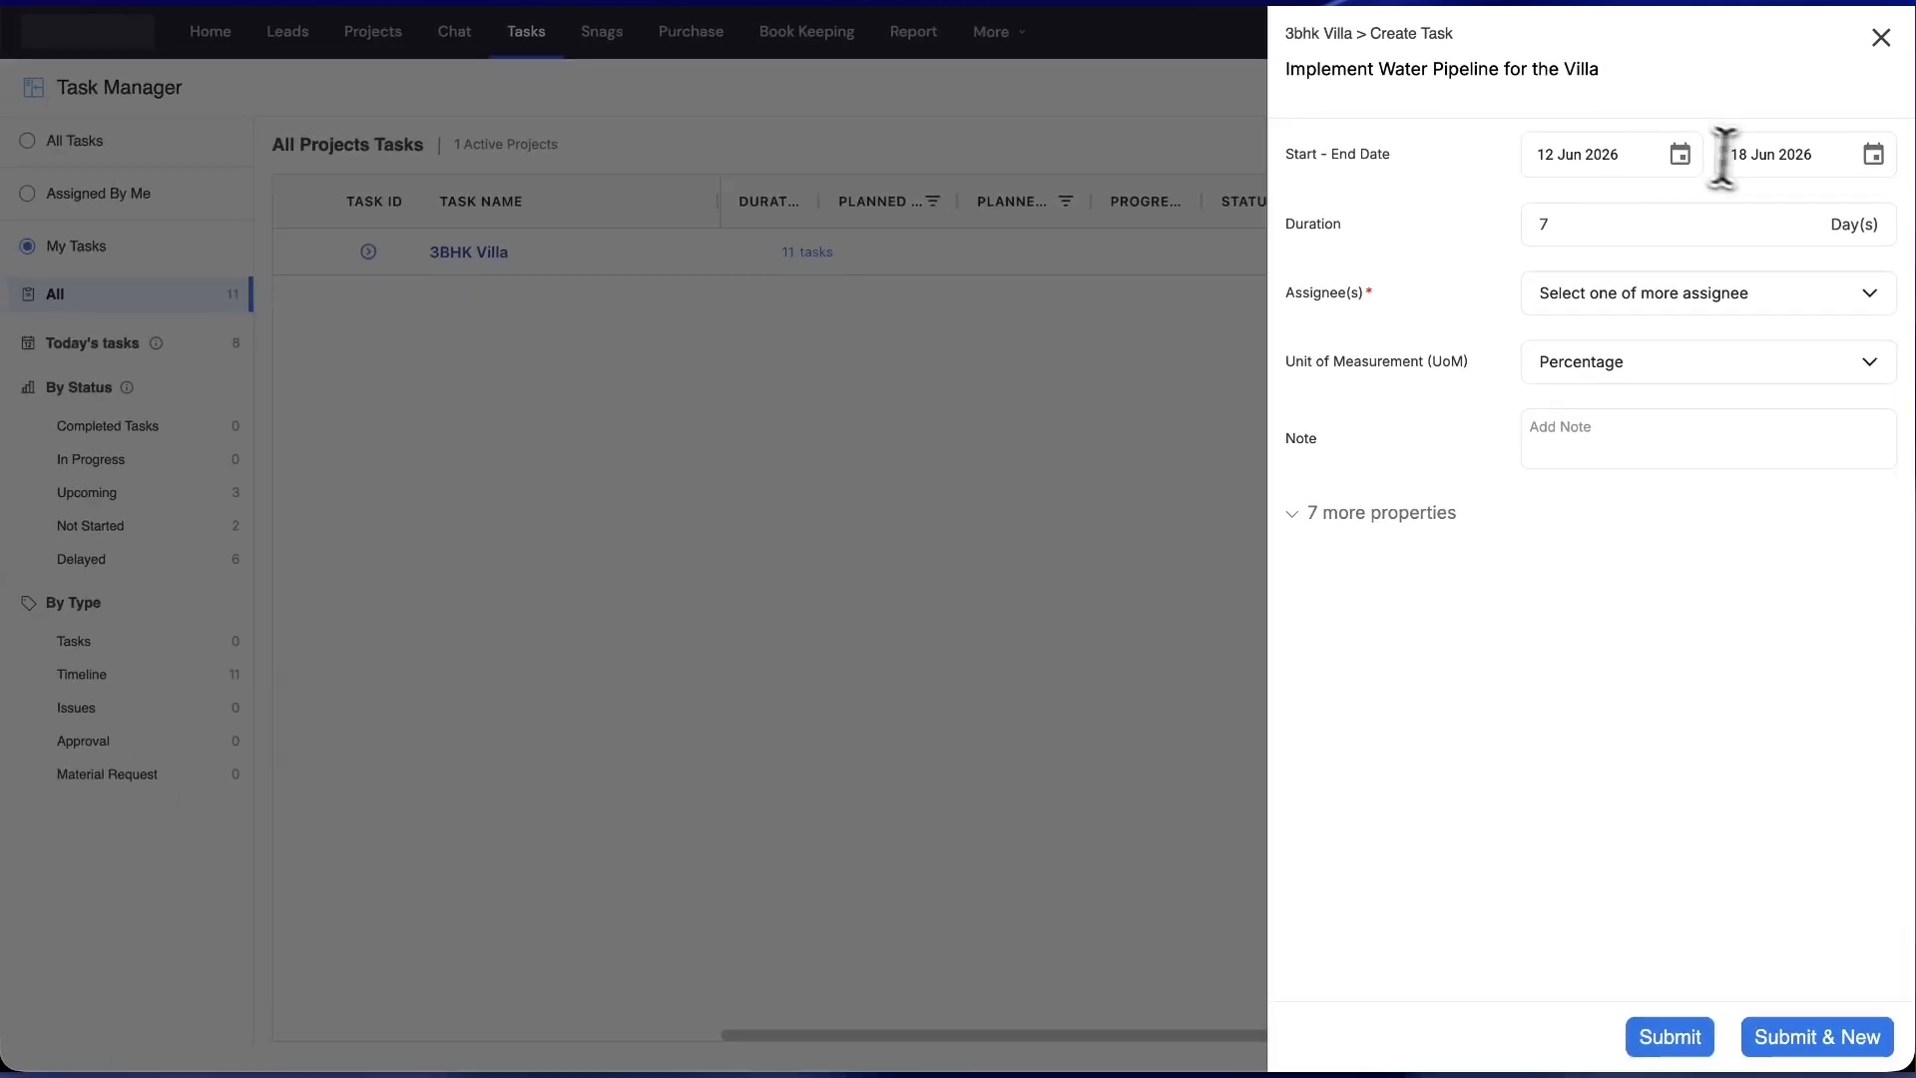
left_click(1618, 287)
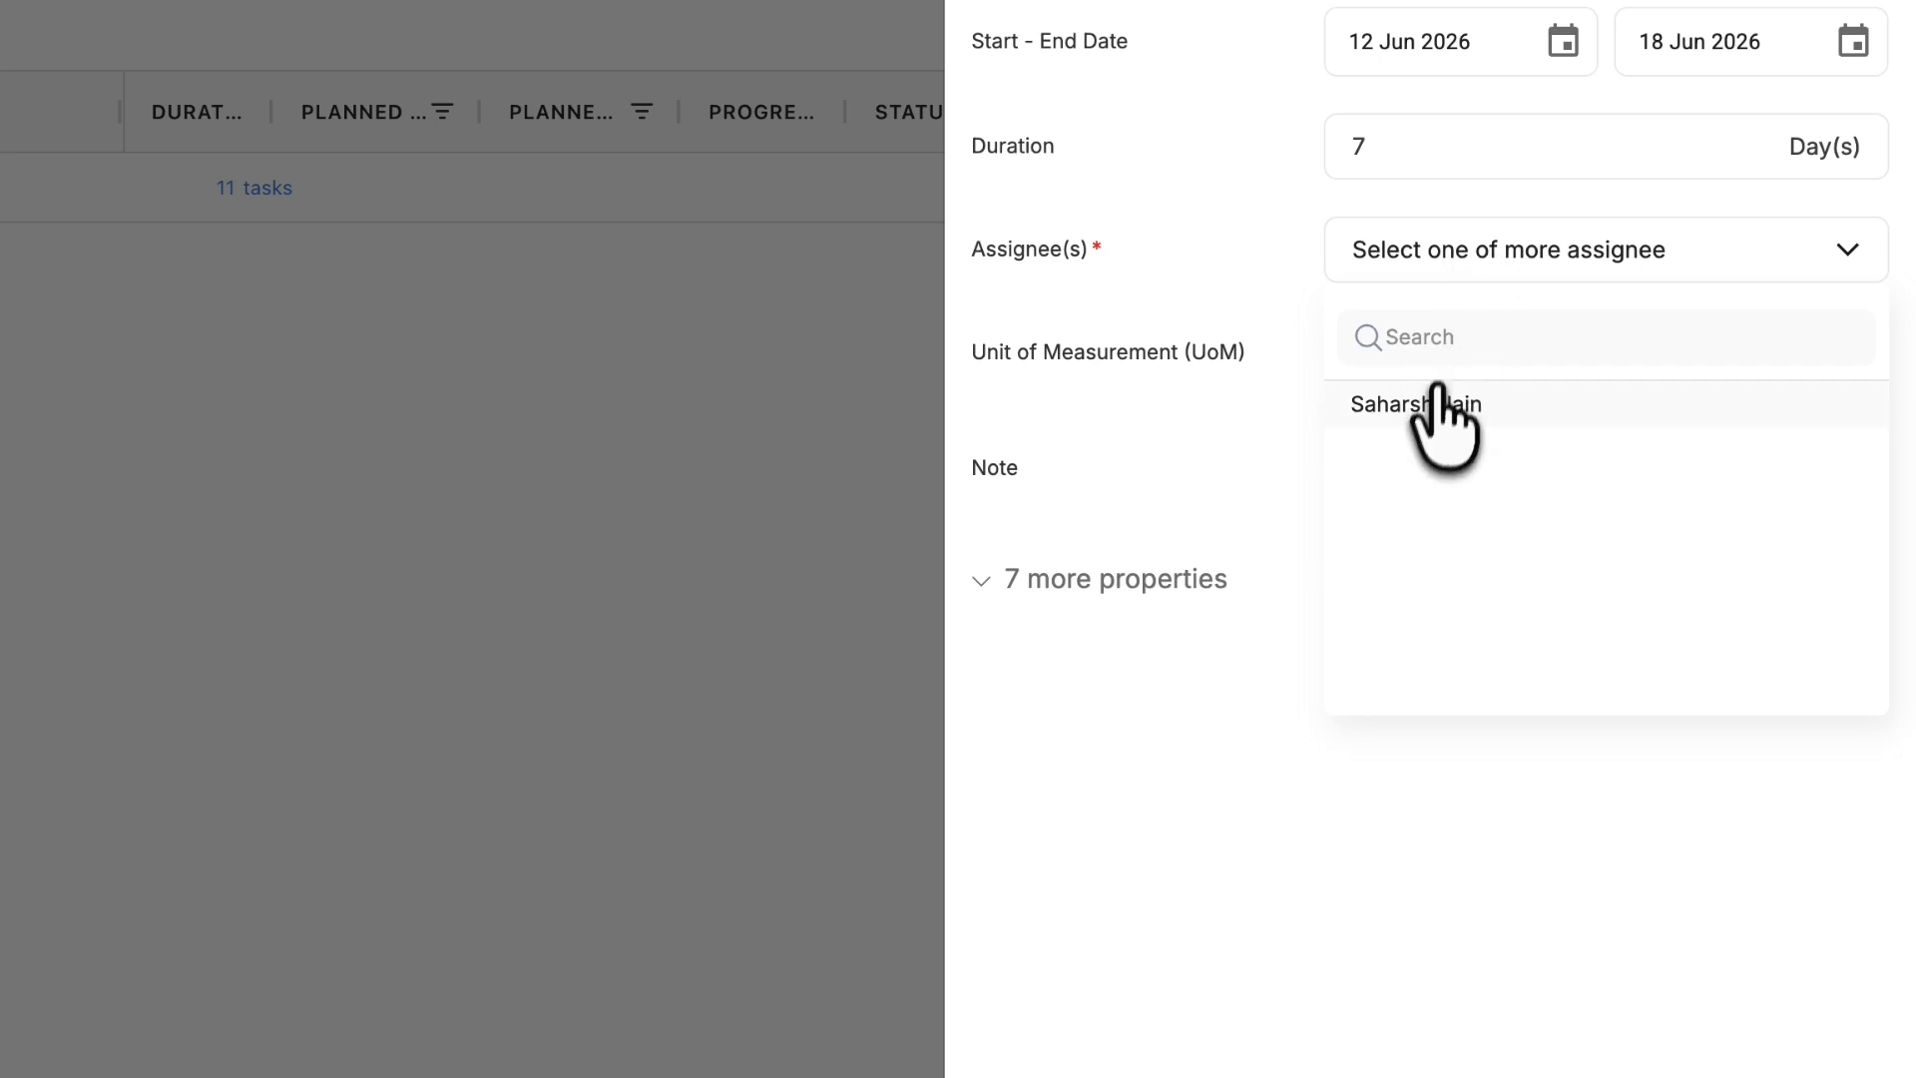
left_click(1433, 399)
left_click(1270, 450)
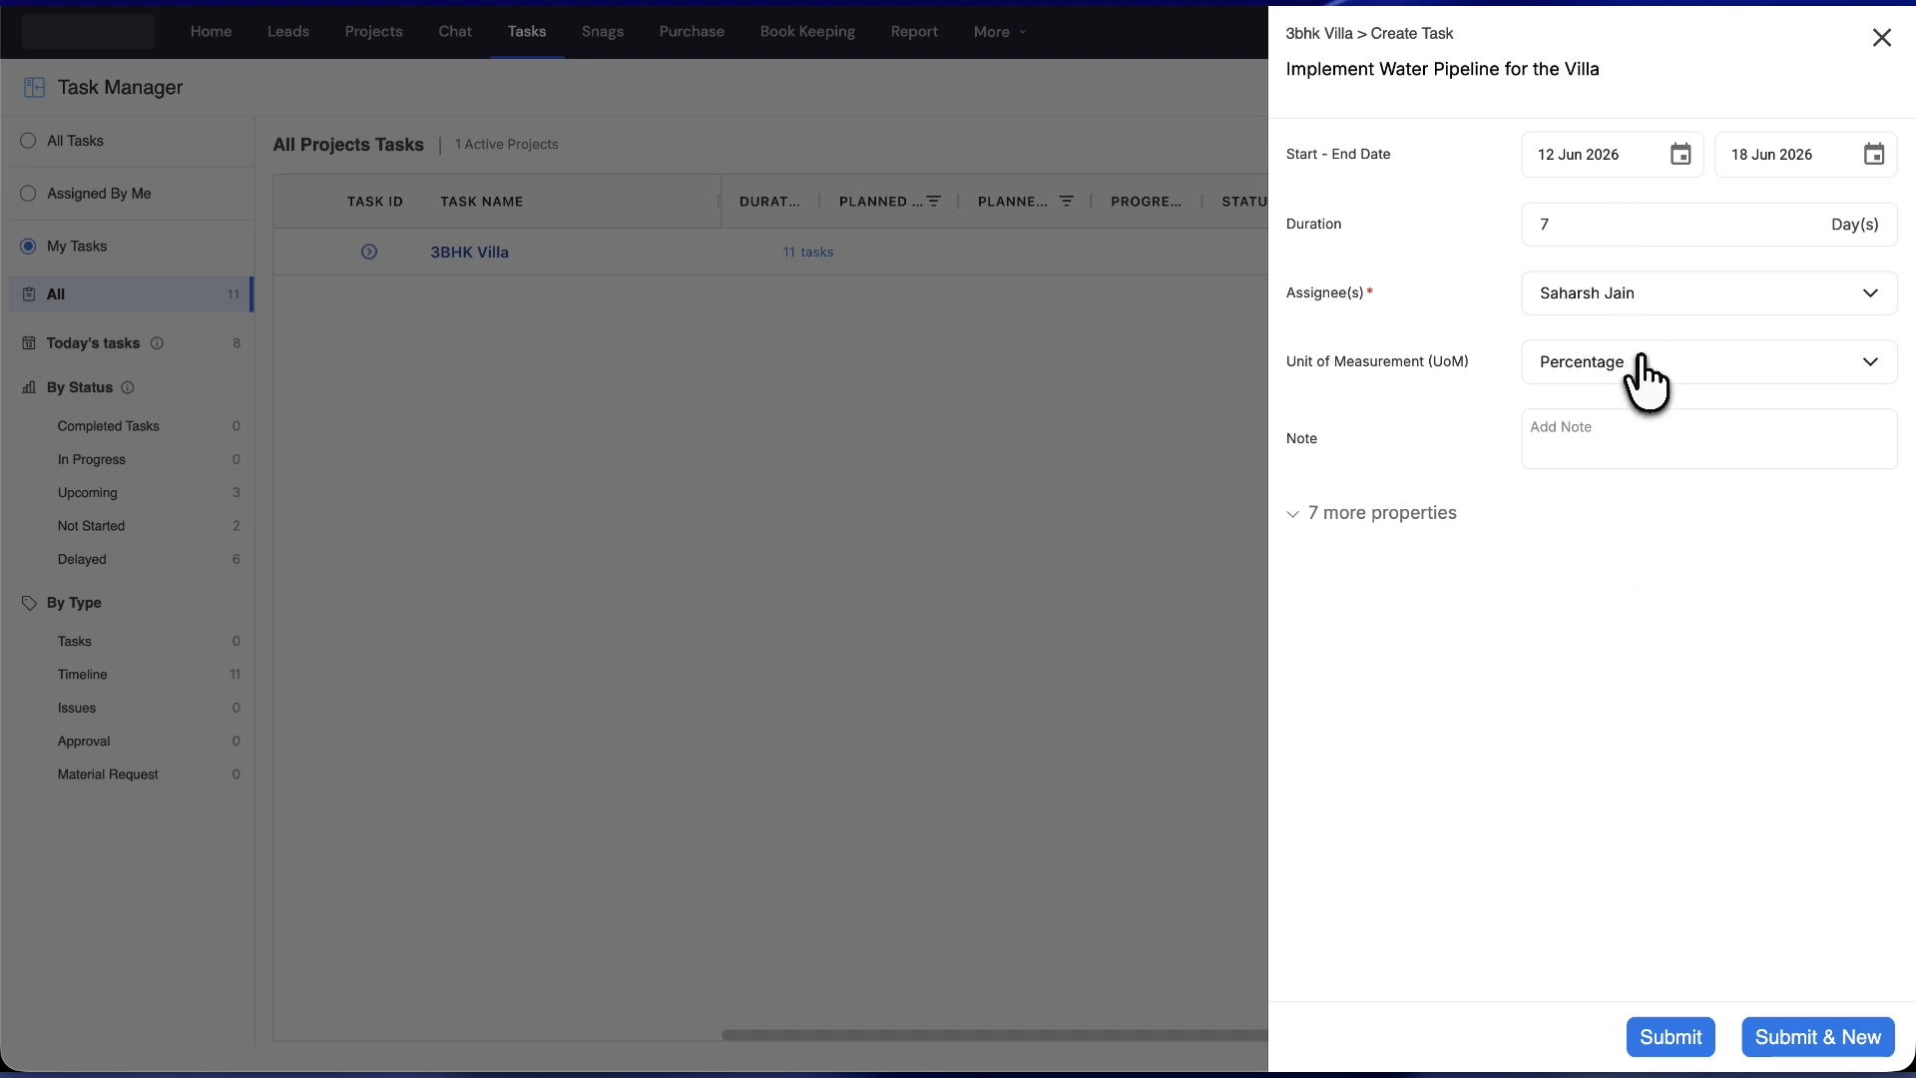
- Keep the unit of measure as Percentage and add the note 'Basic Note'
left_click(1641, 363)
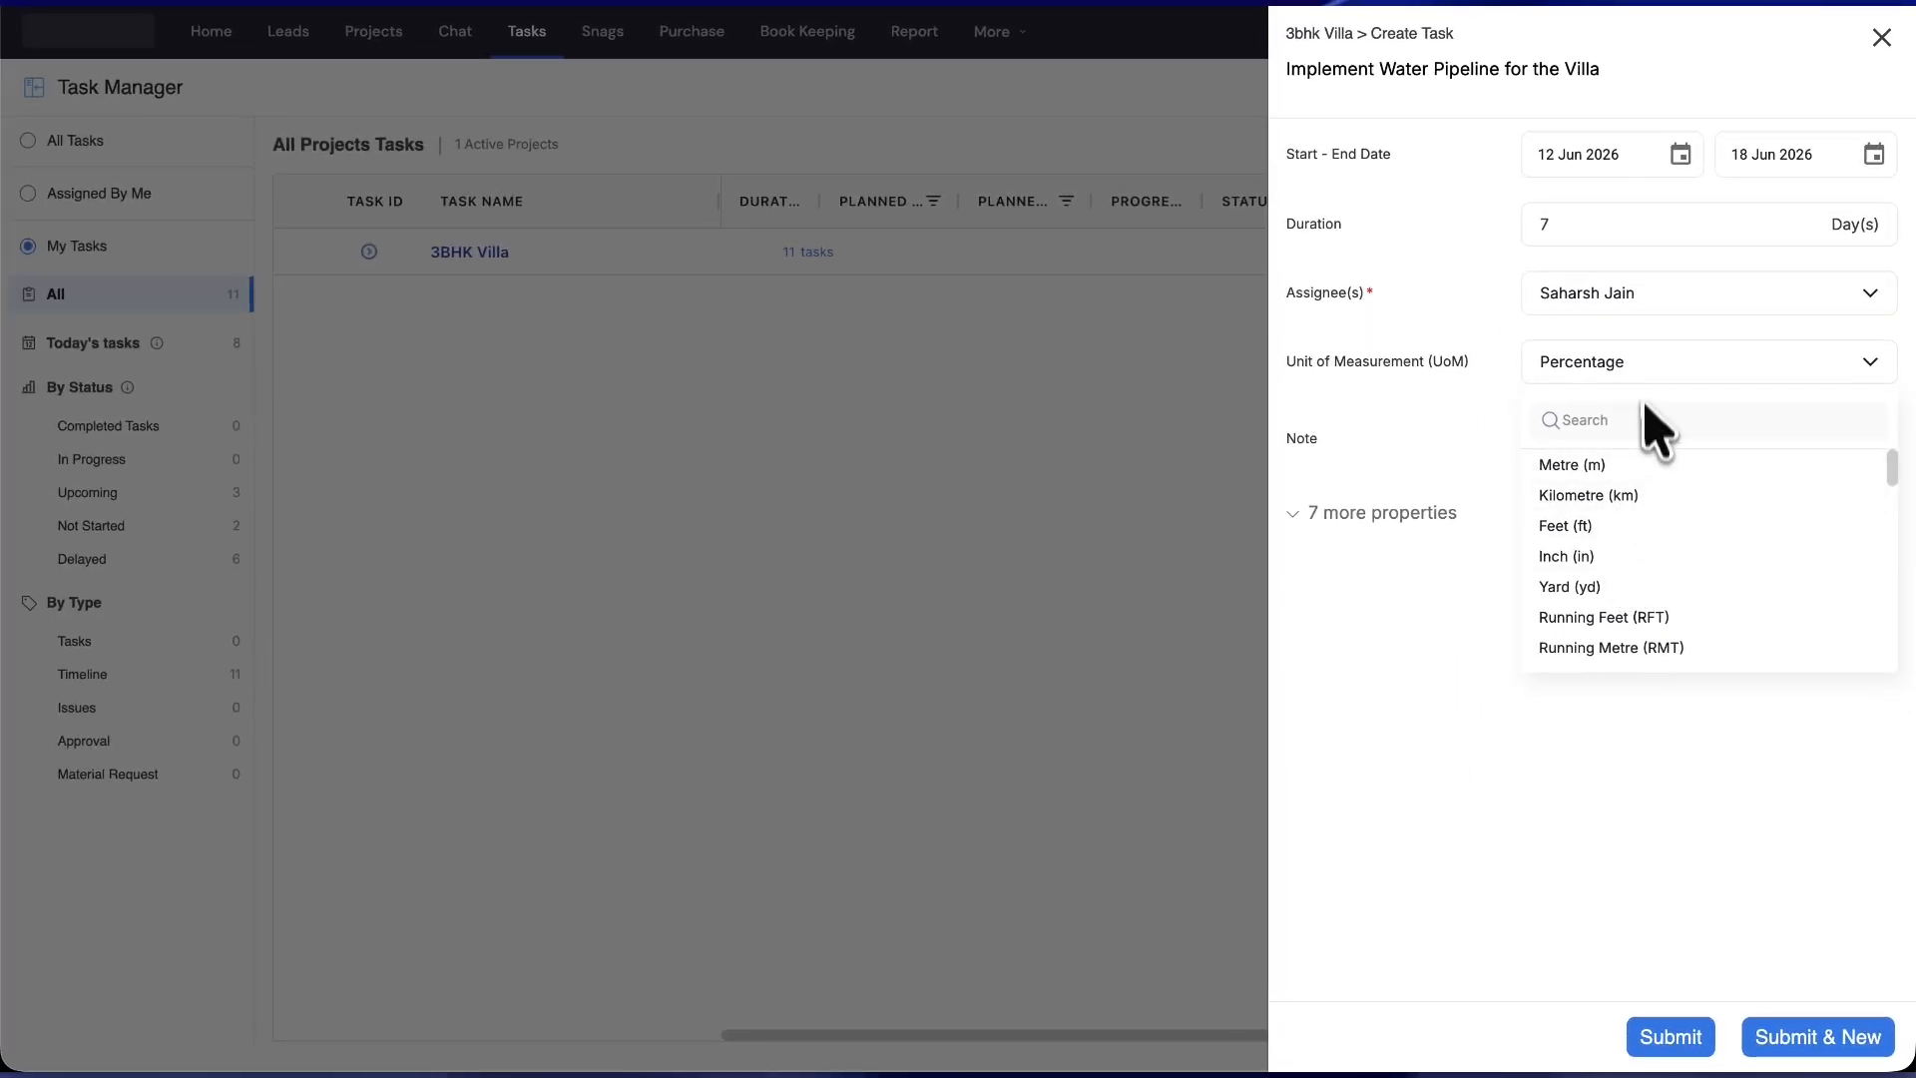
scroll(1633, 548, "down", 1)
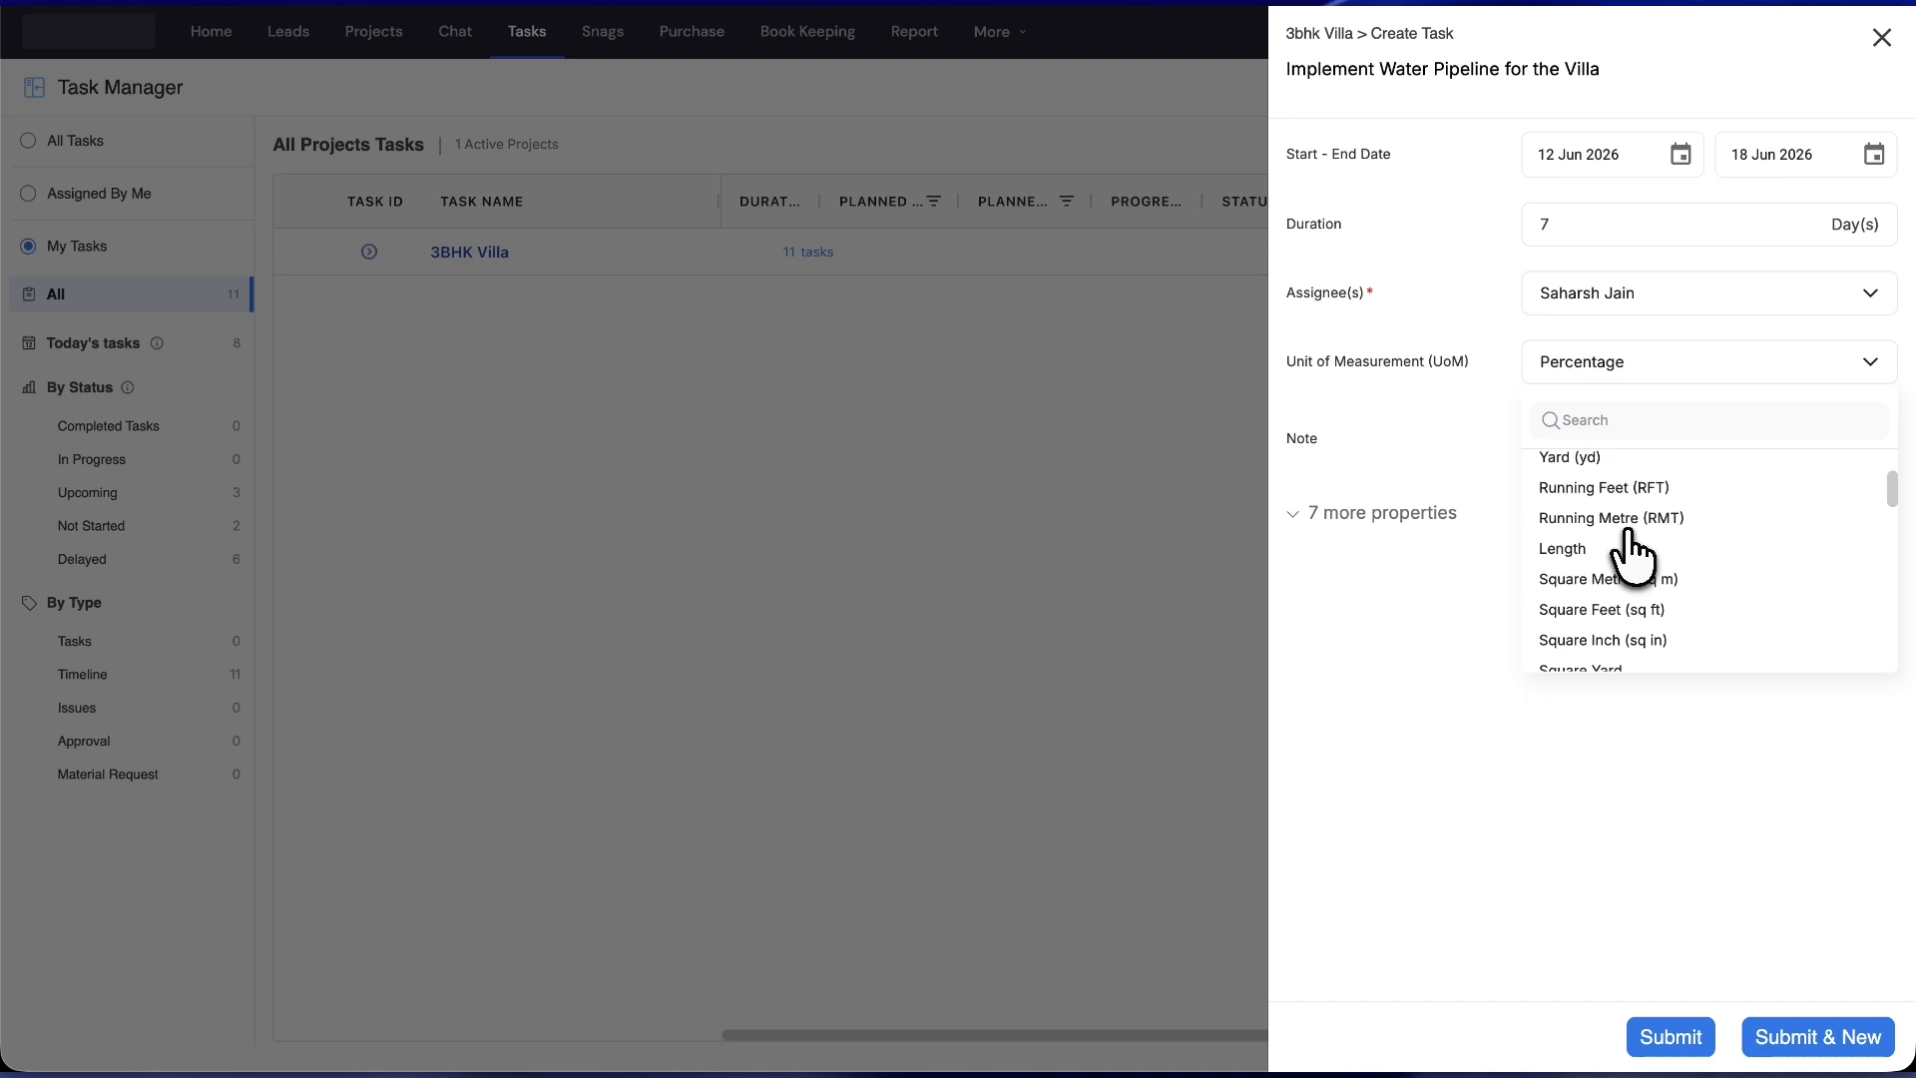
scroll(1632, 554, "down", 1)
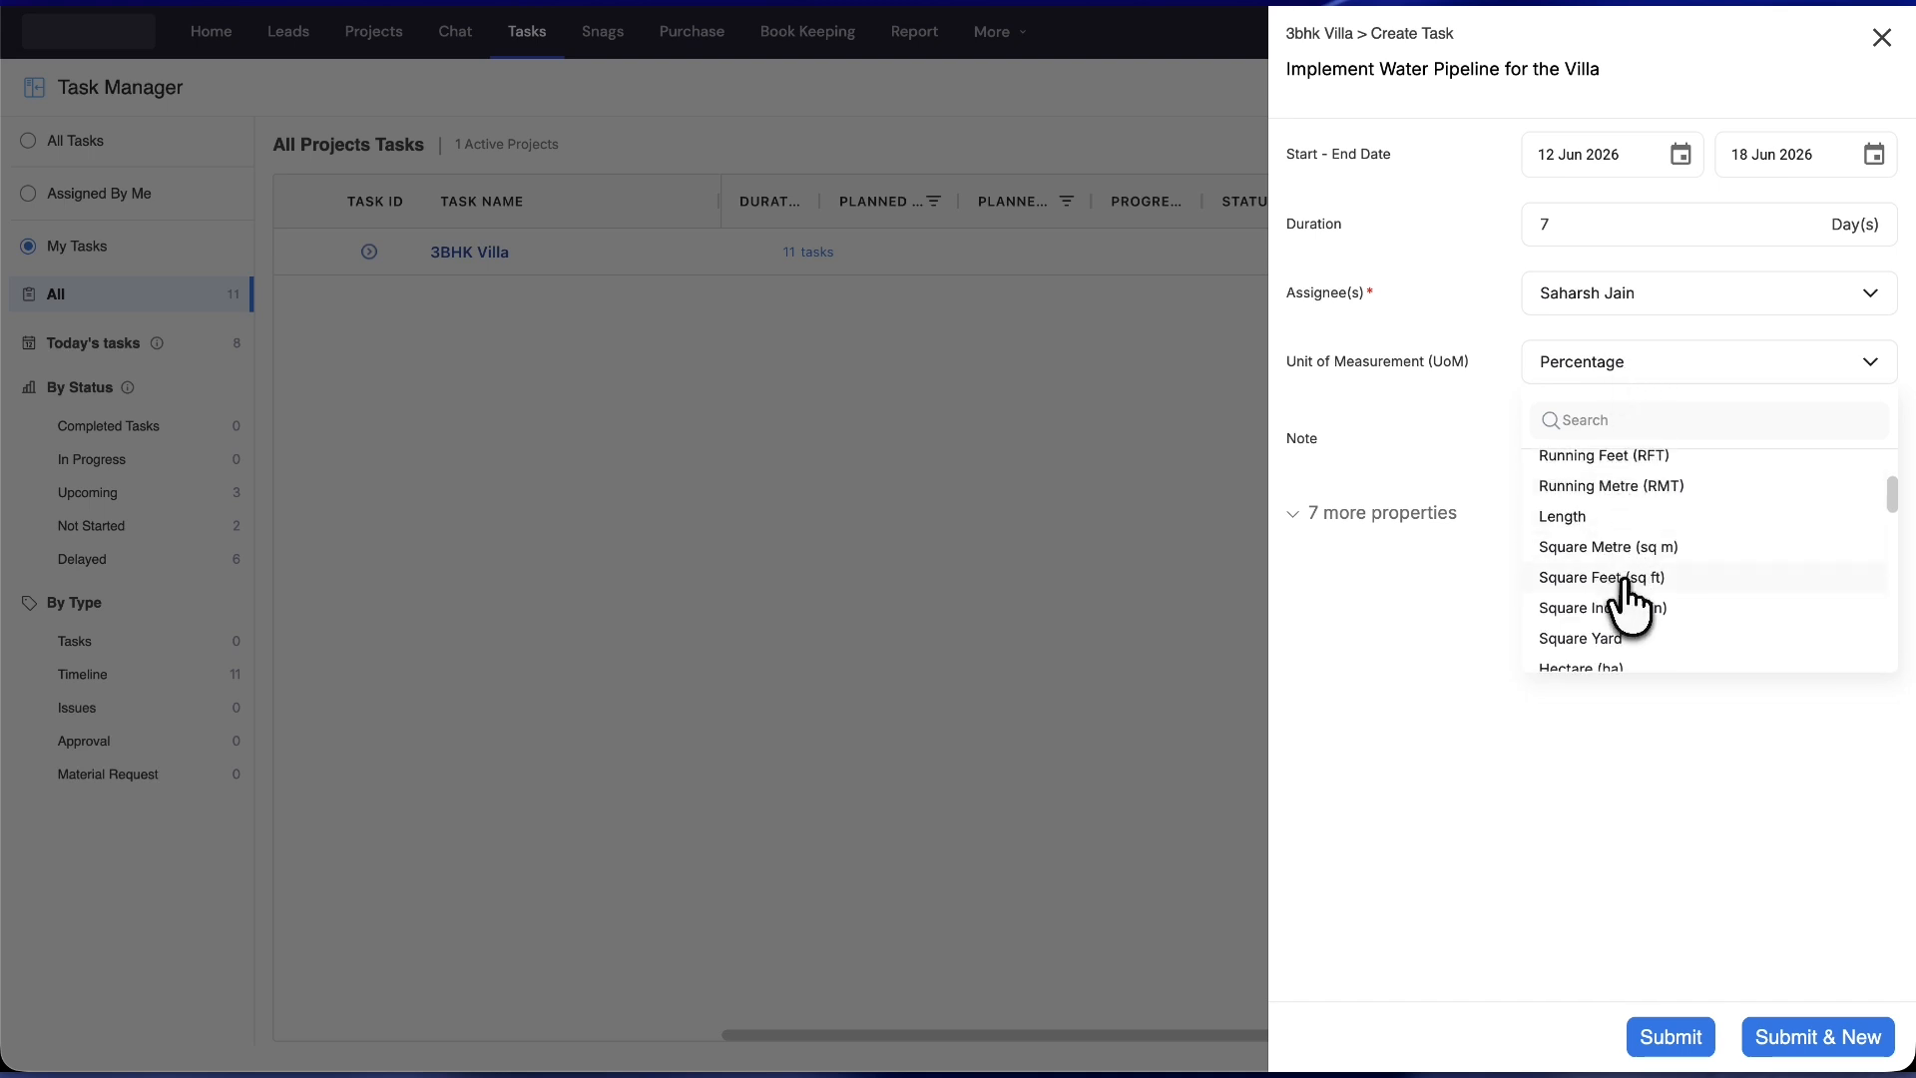
scroll(1625, 589, "down", 3)
scroll(1632, 586, "up", 6)
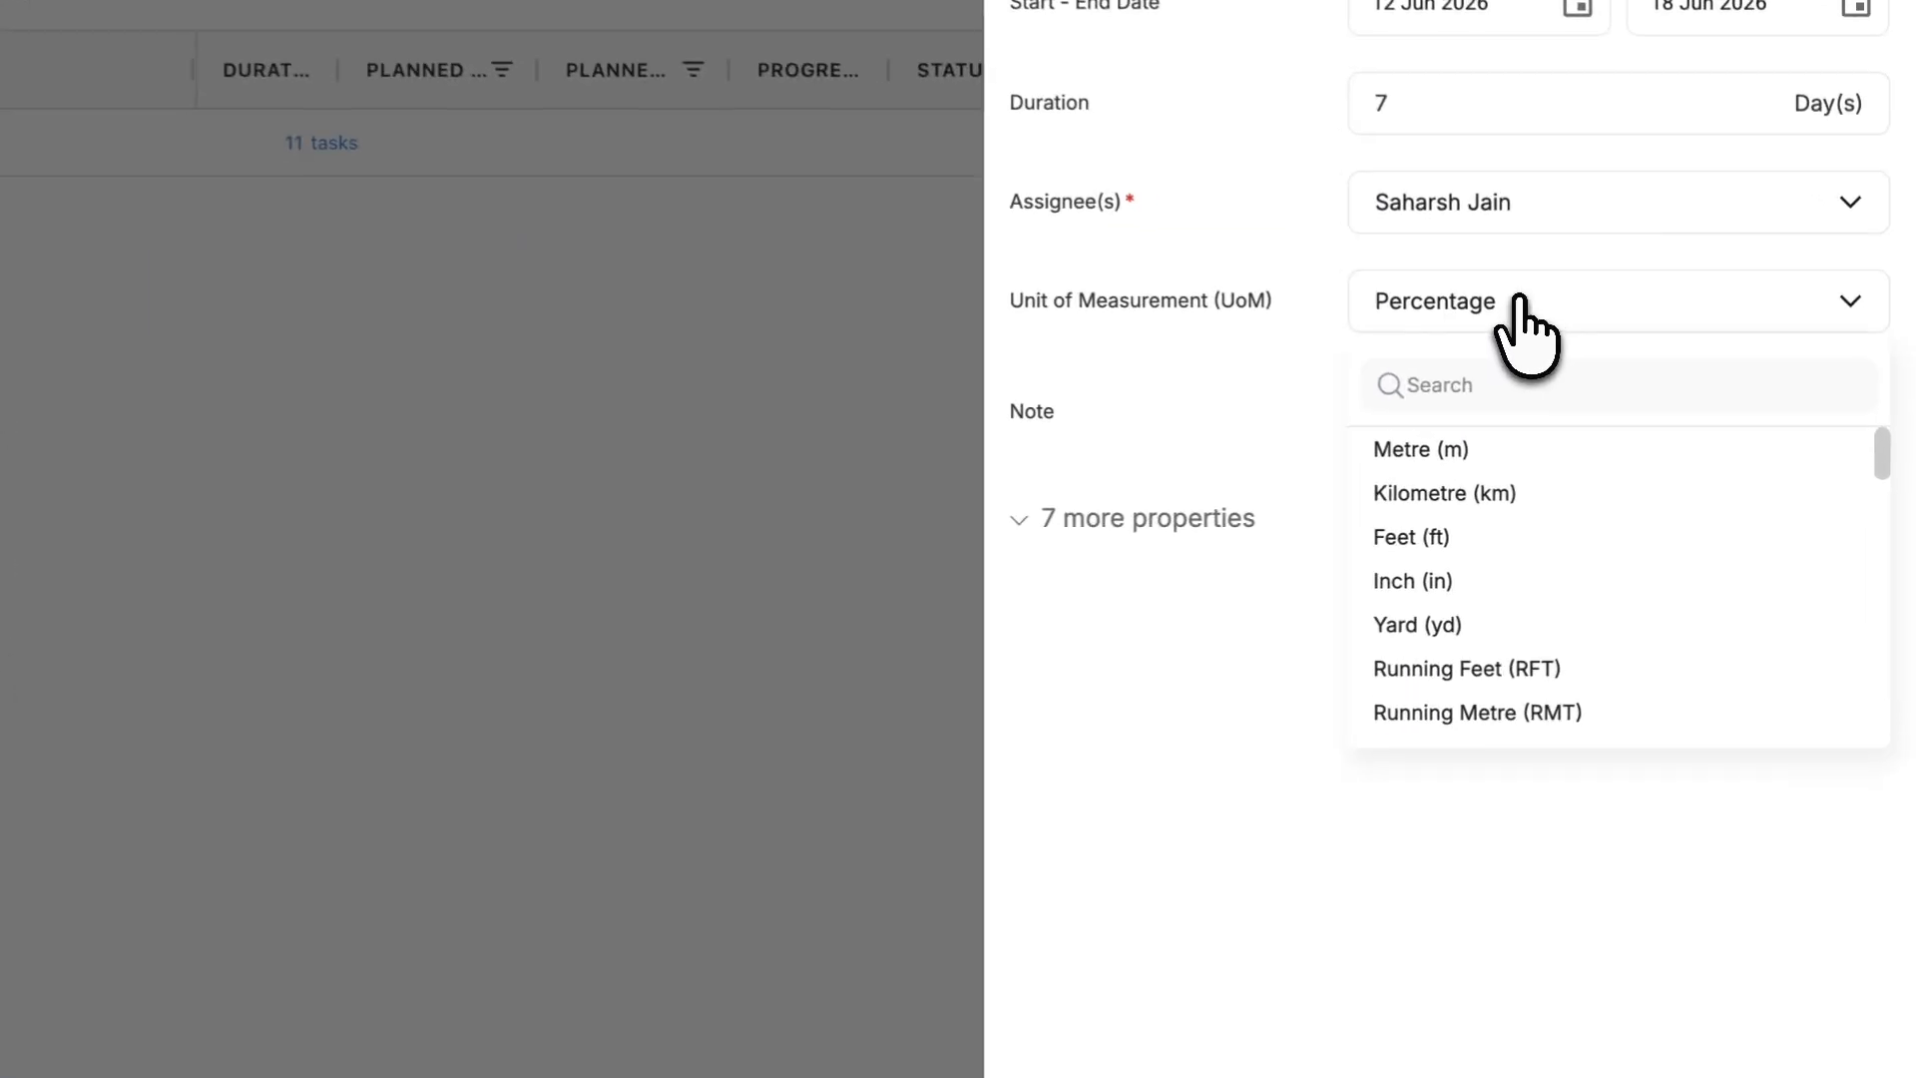
left_click(1517, 301)
left_click(1419, 414)
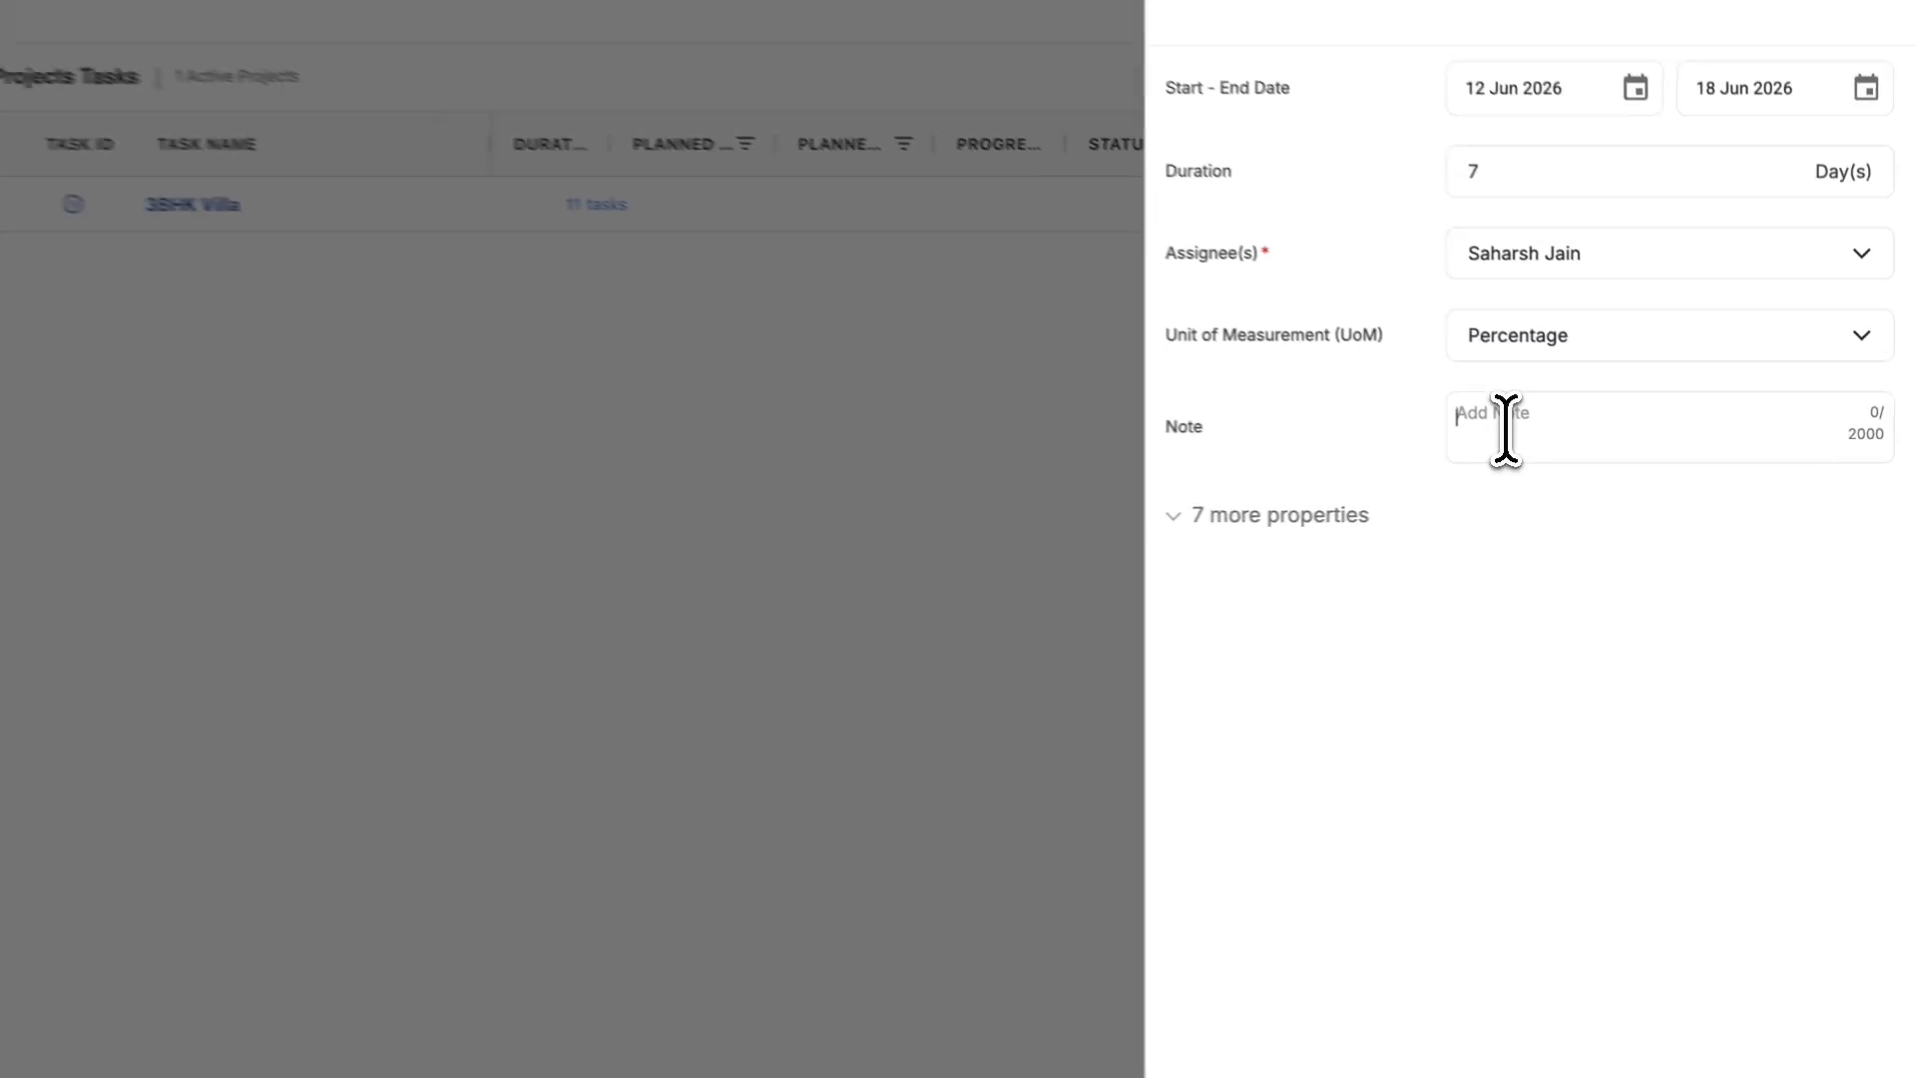
type("Basic Note")
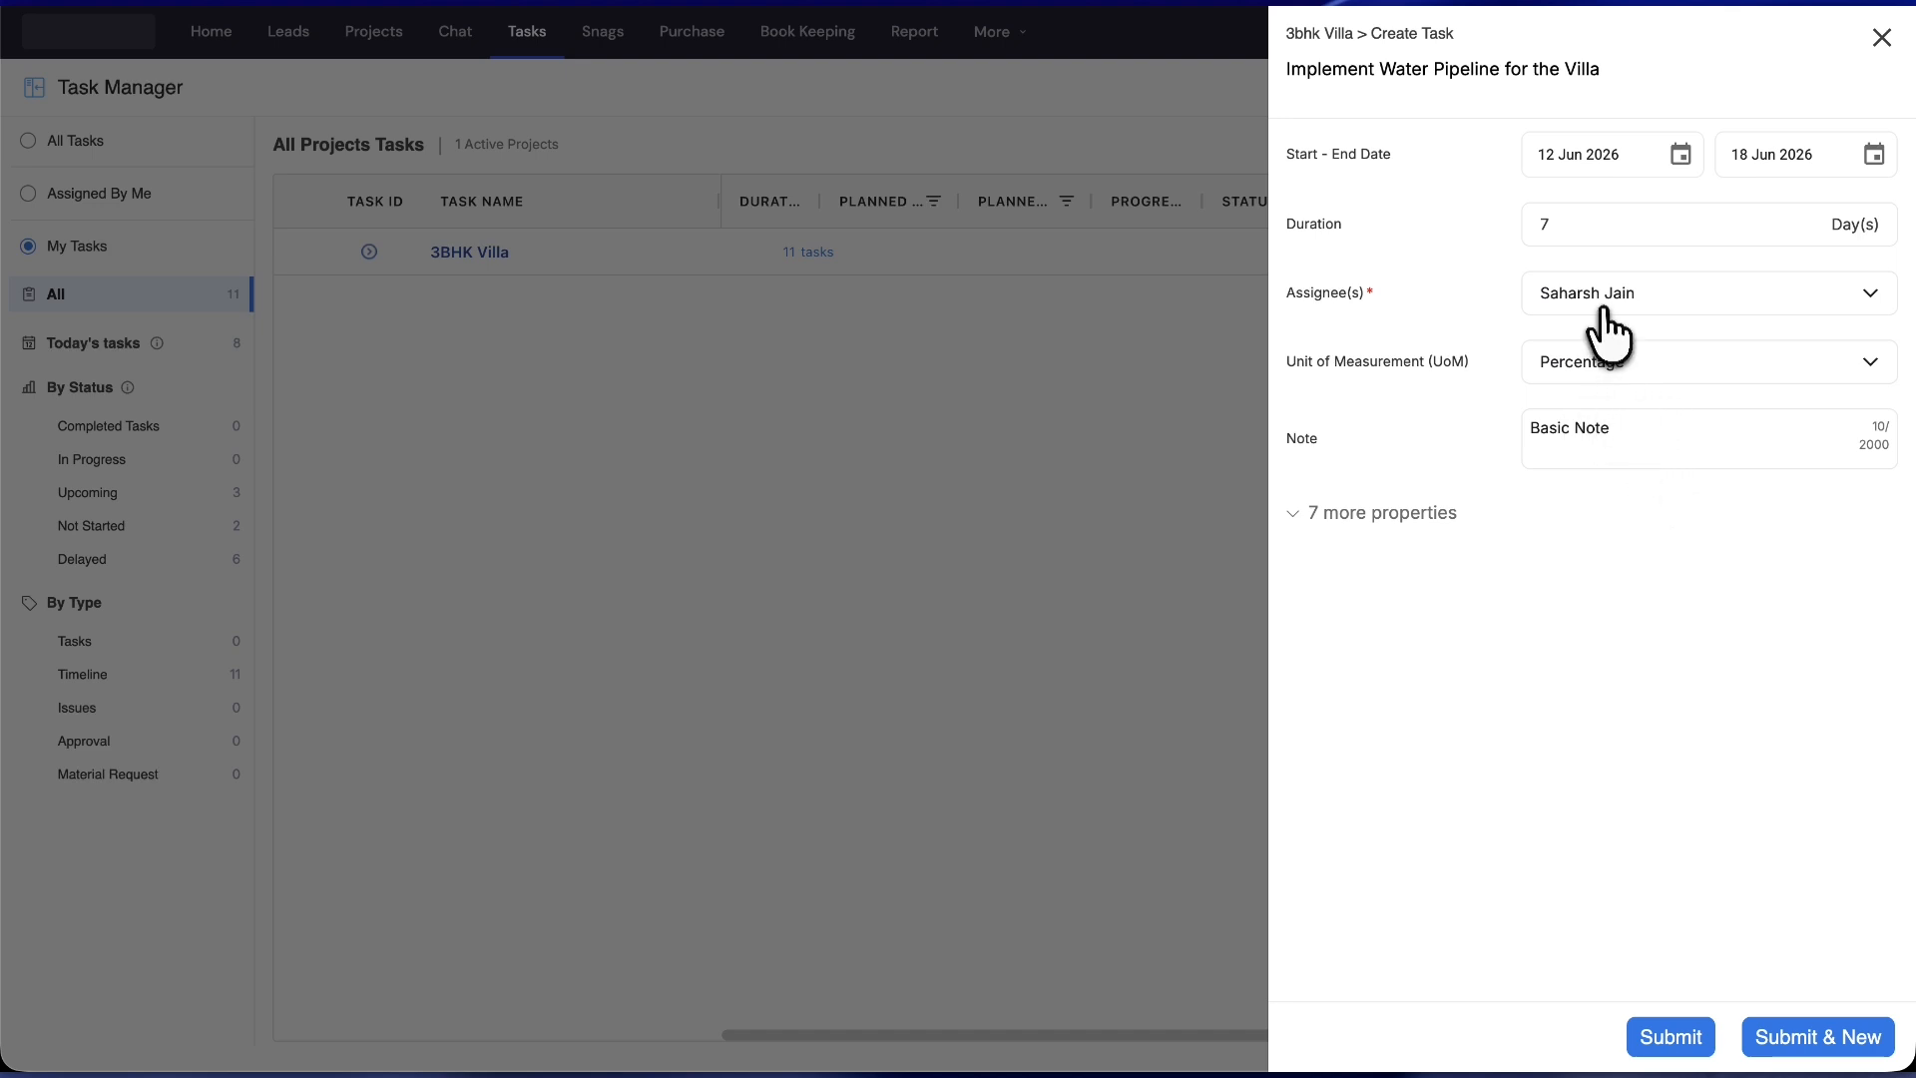
- Switch on Priority in the extra properties and upload download (2).jpeg as an attachment
left_click(1397, 513)
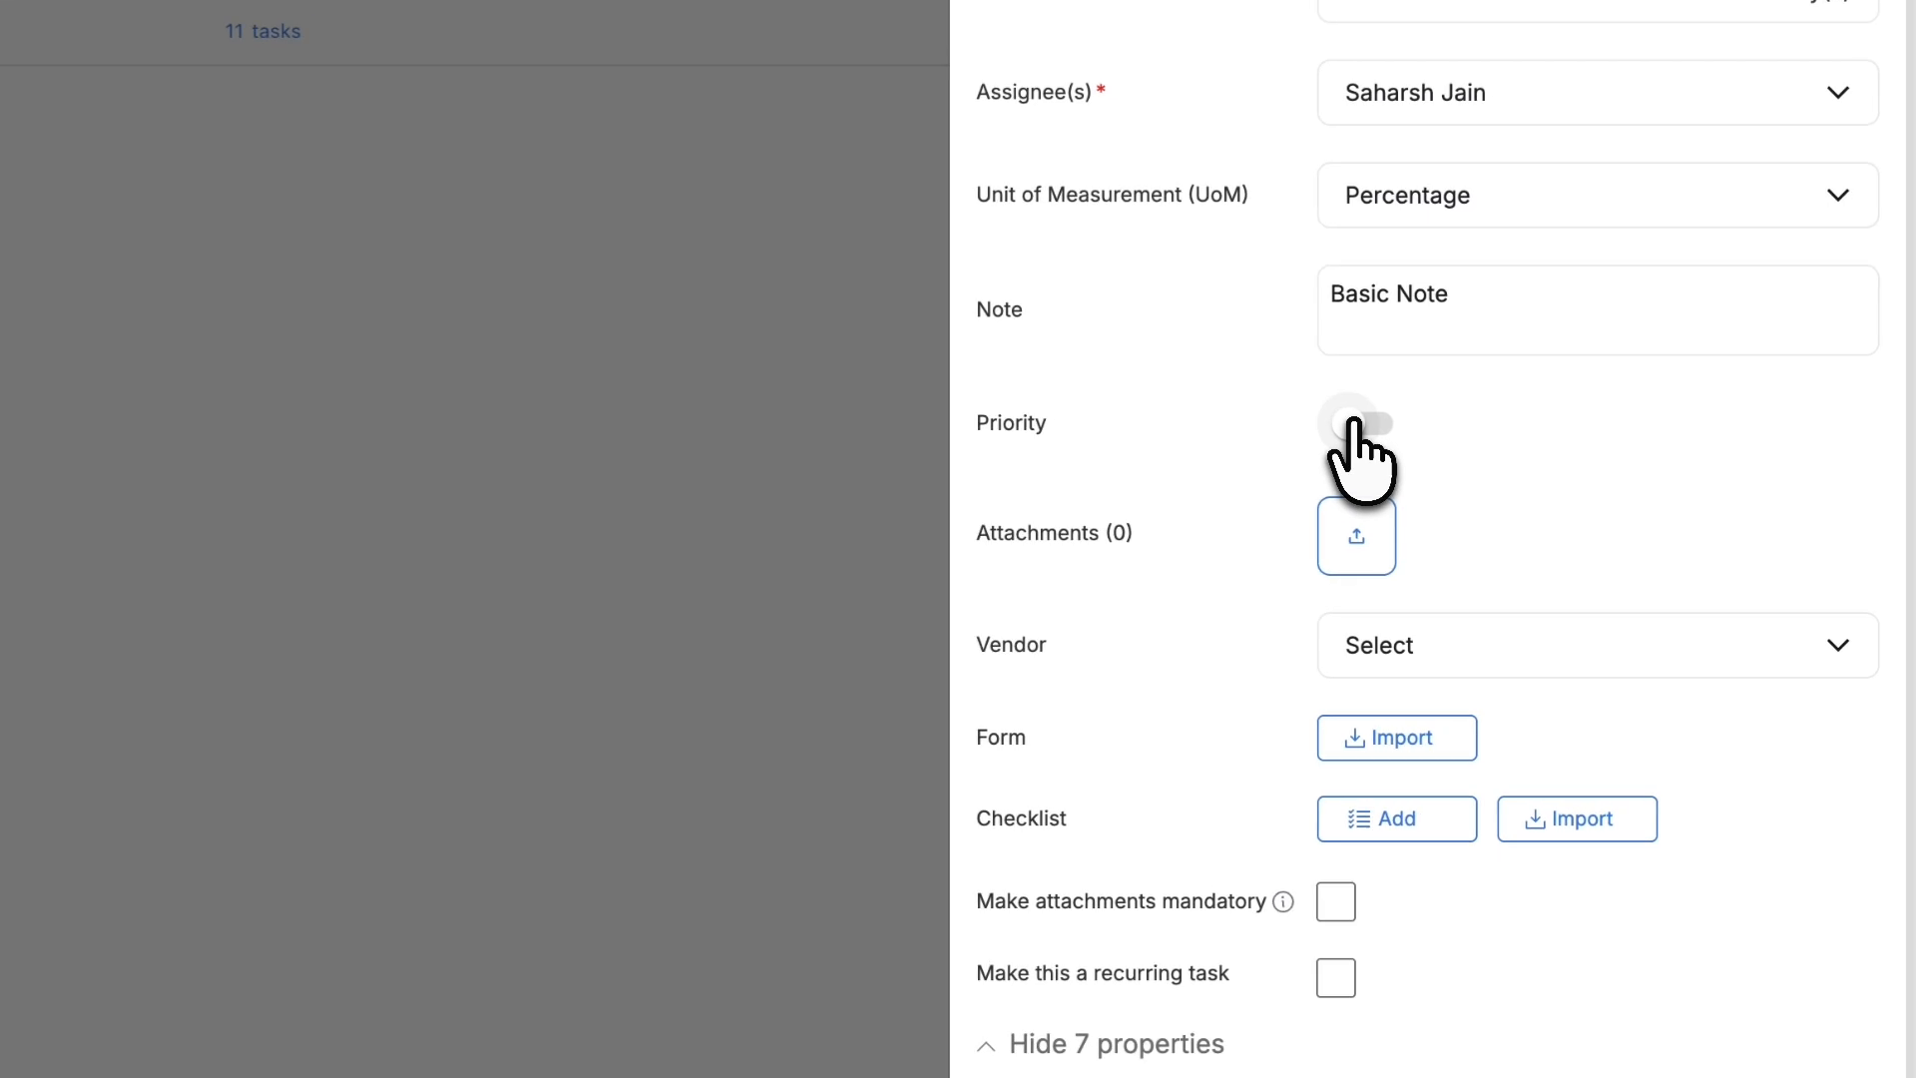
left_click(1357, 424)
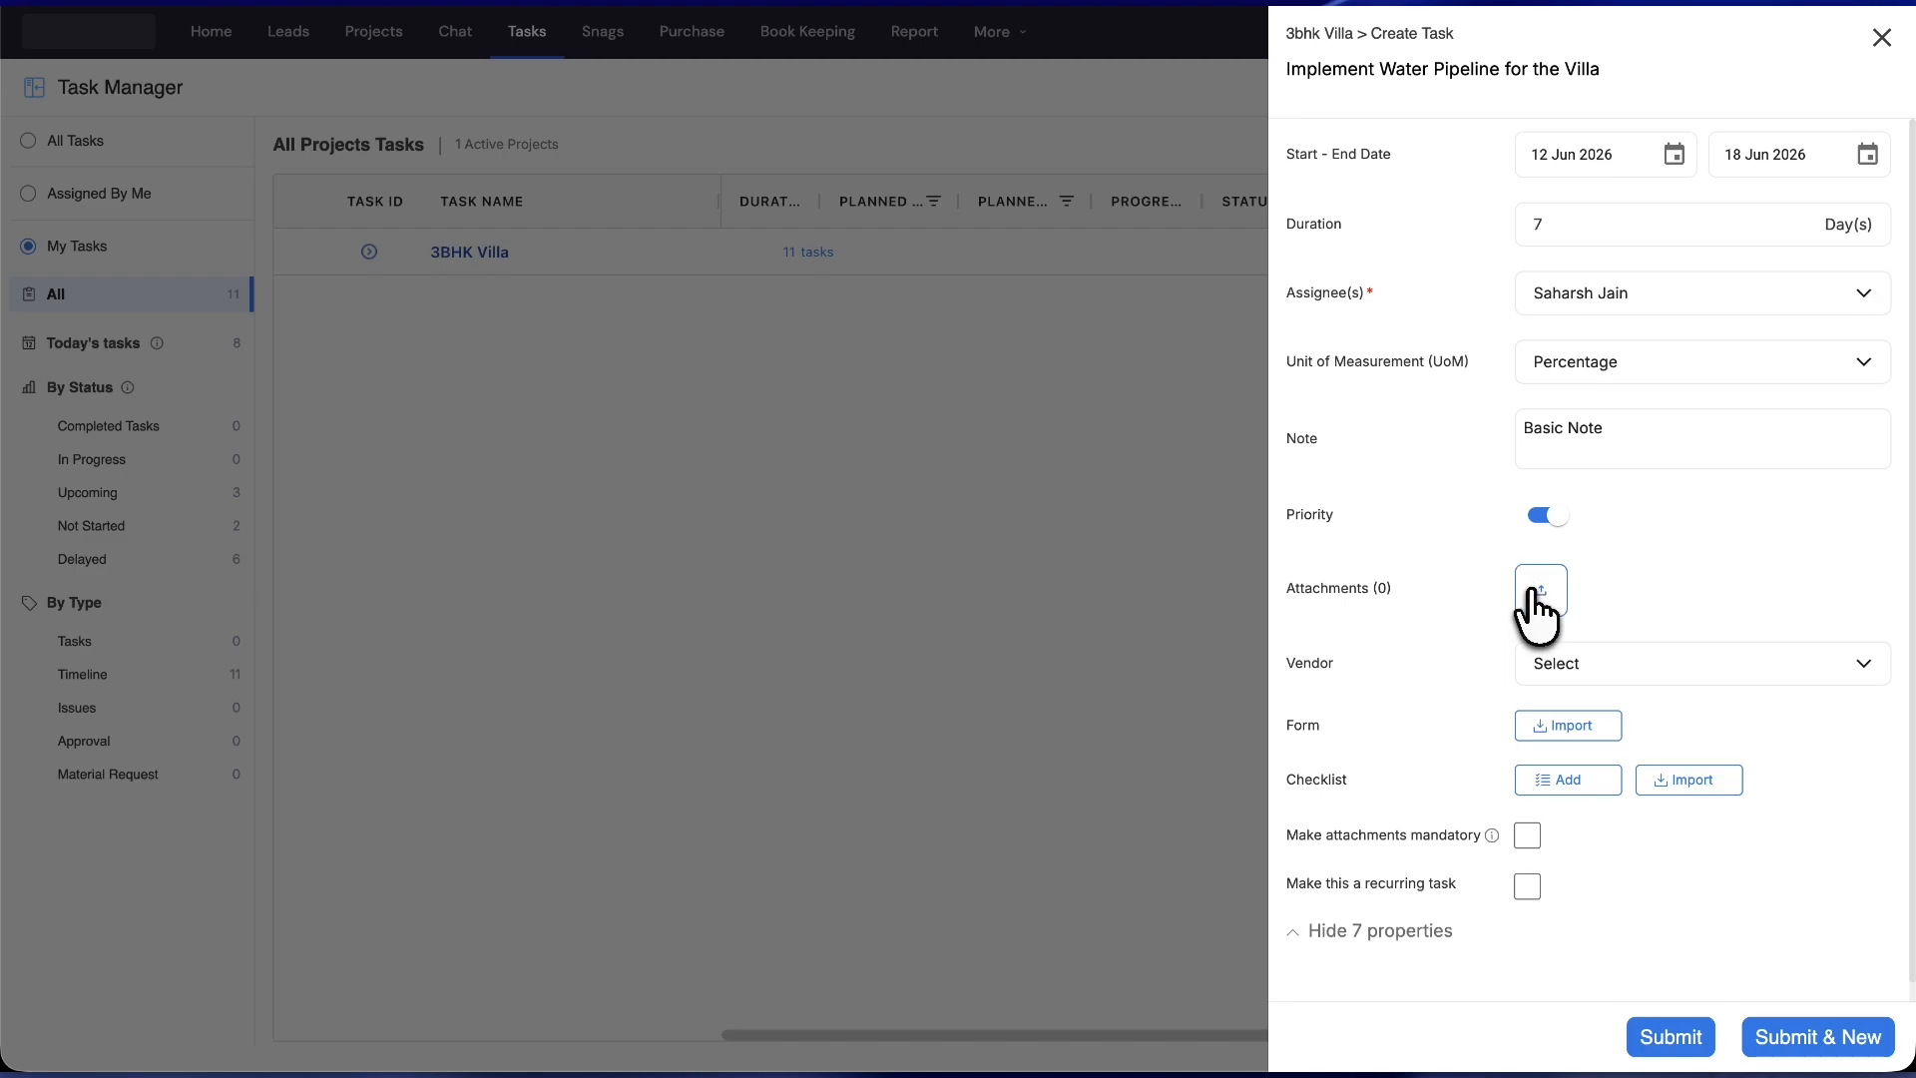
left_click(1540, 592)
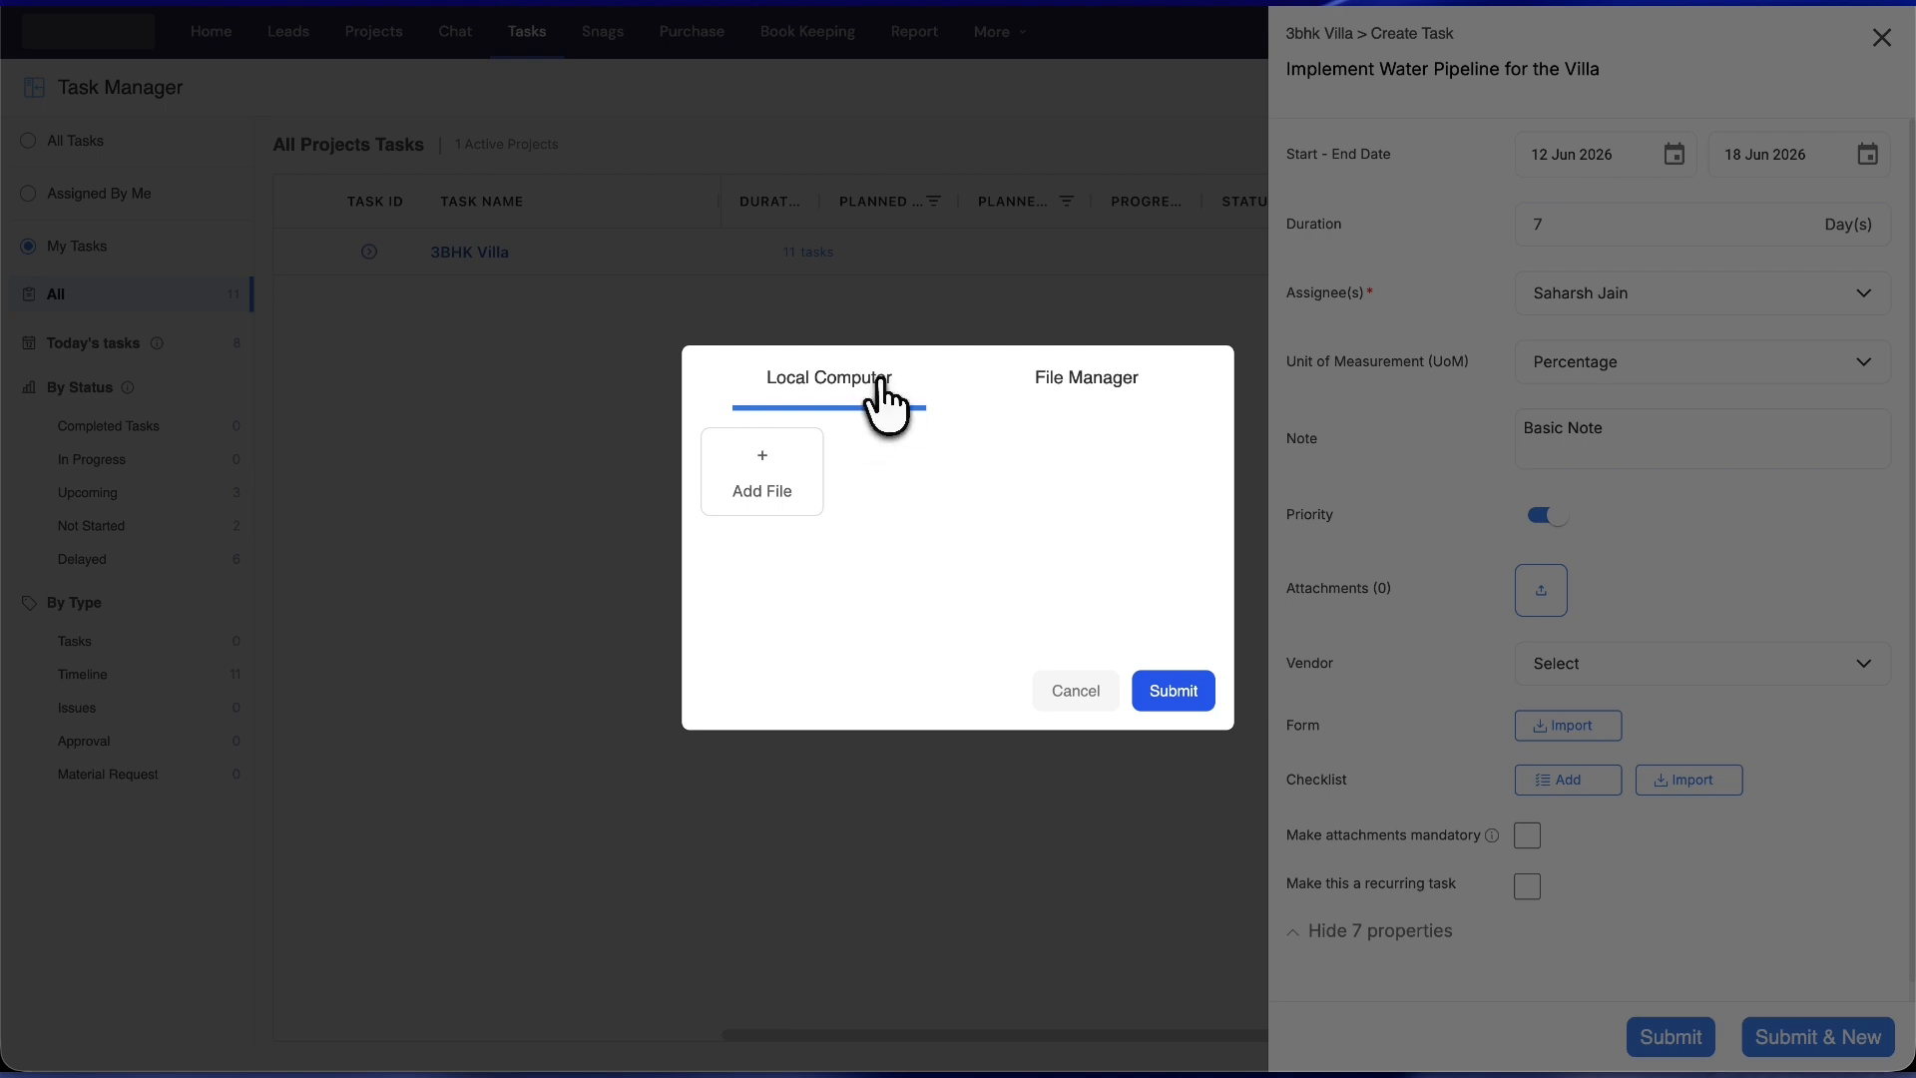
left_click(1092, 389)
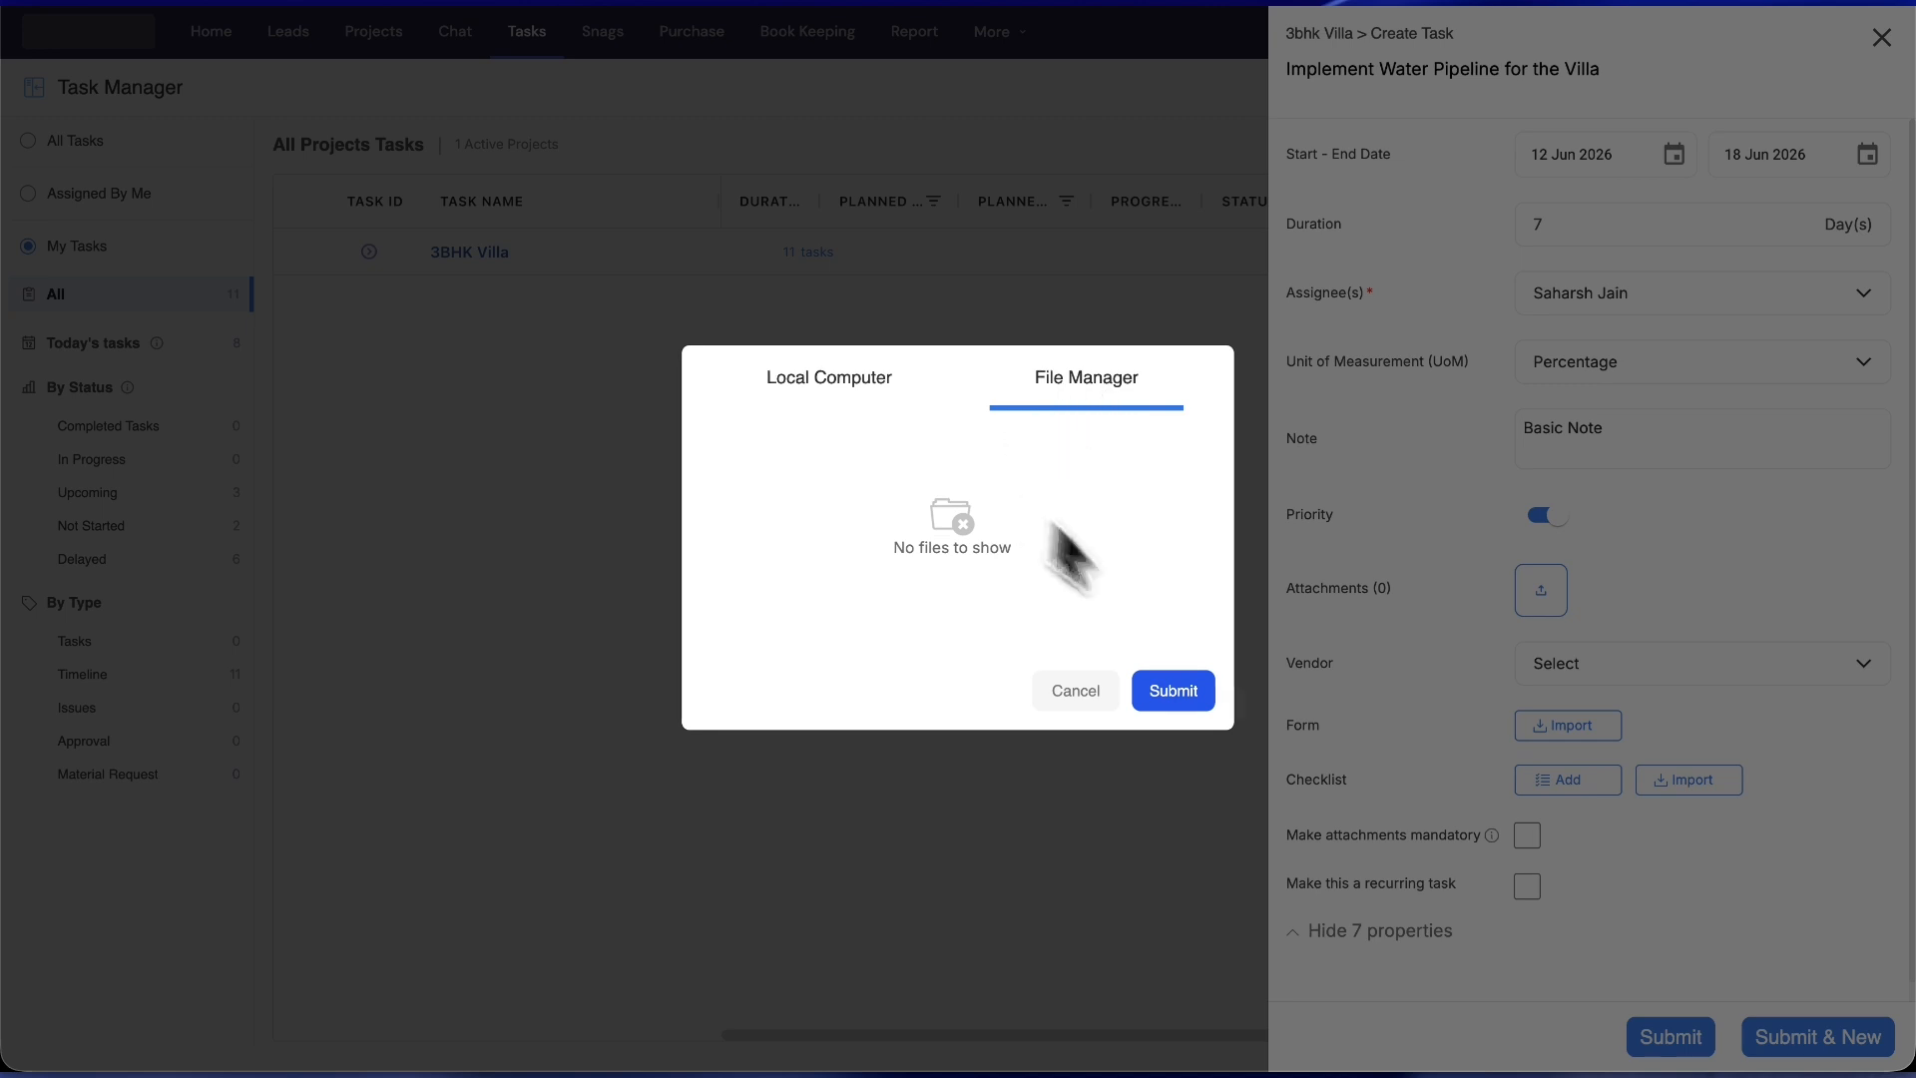
left_click(836, 379)
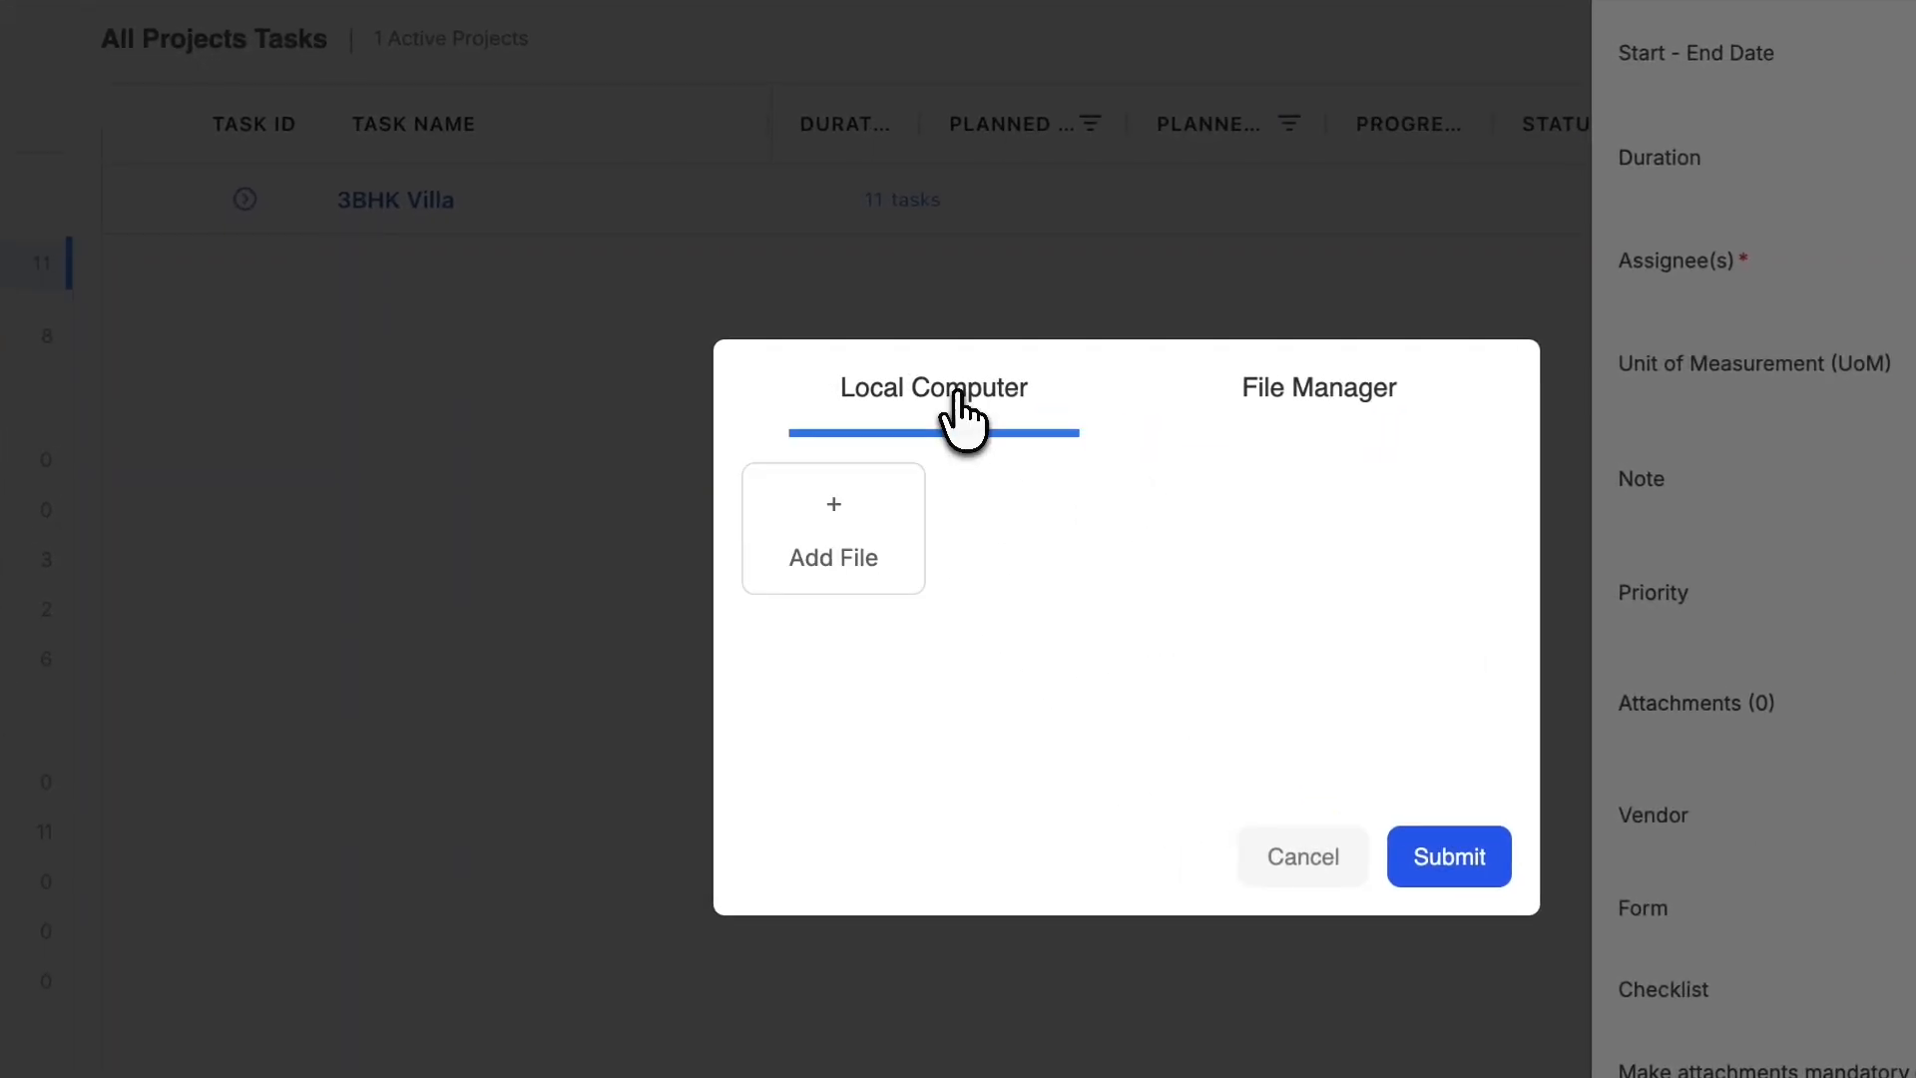
left_click(832, 543)
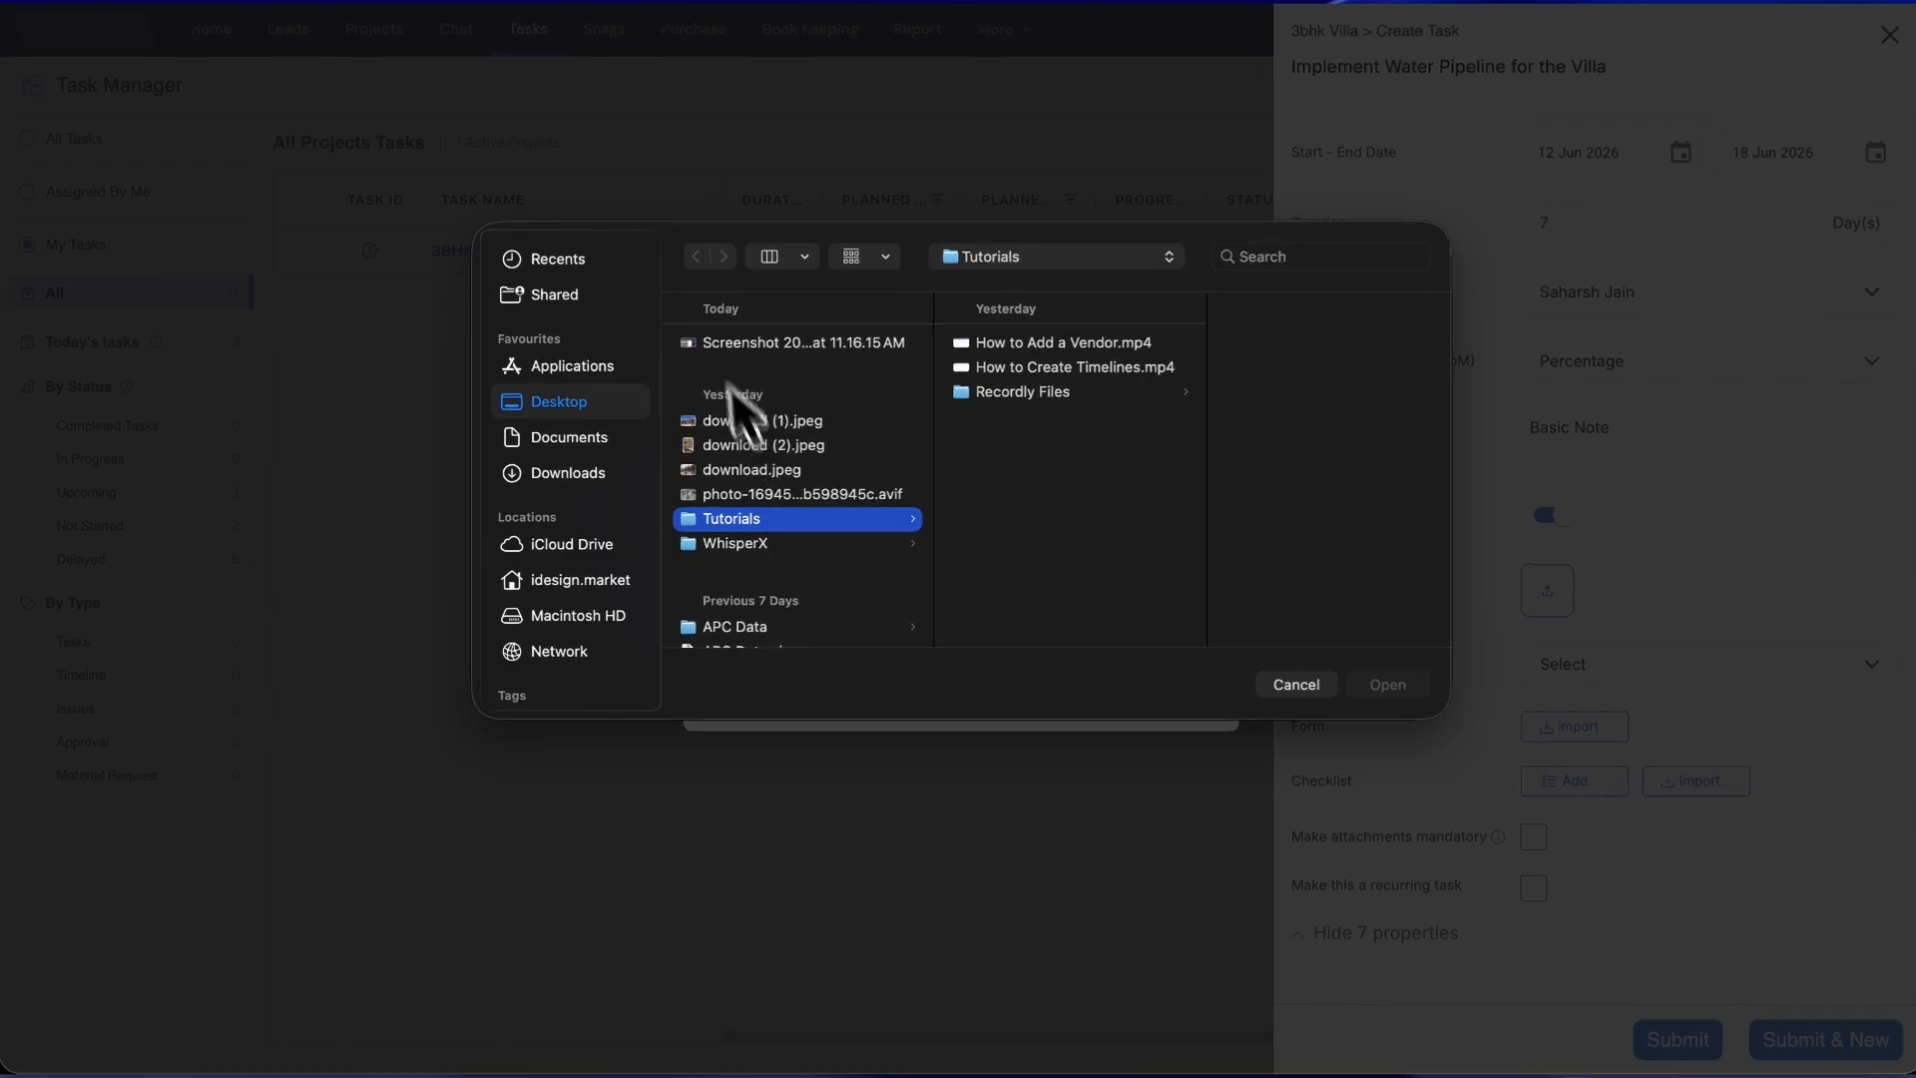
left_click(764, 445)
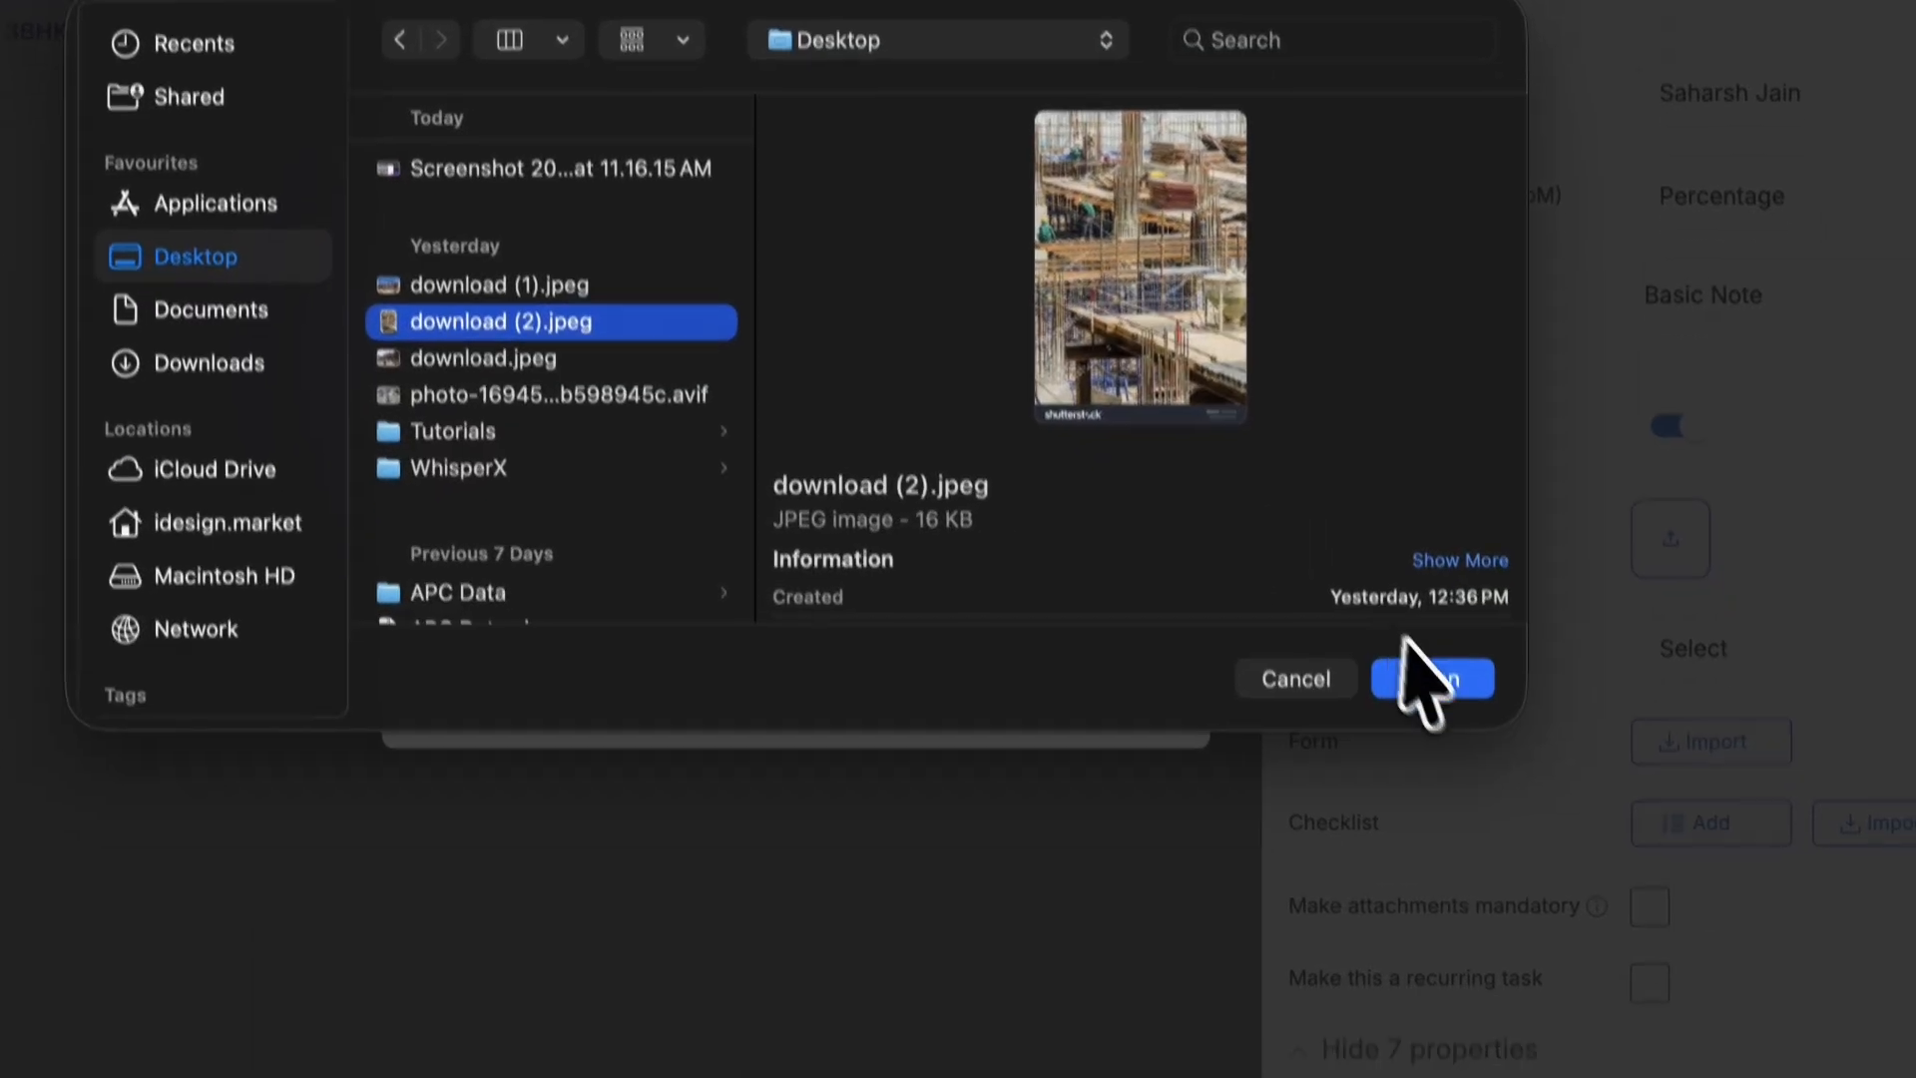
left_click(1417, 677)
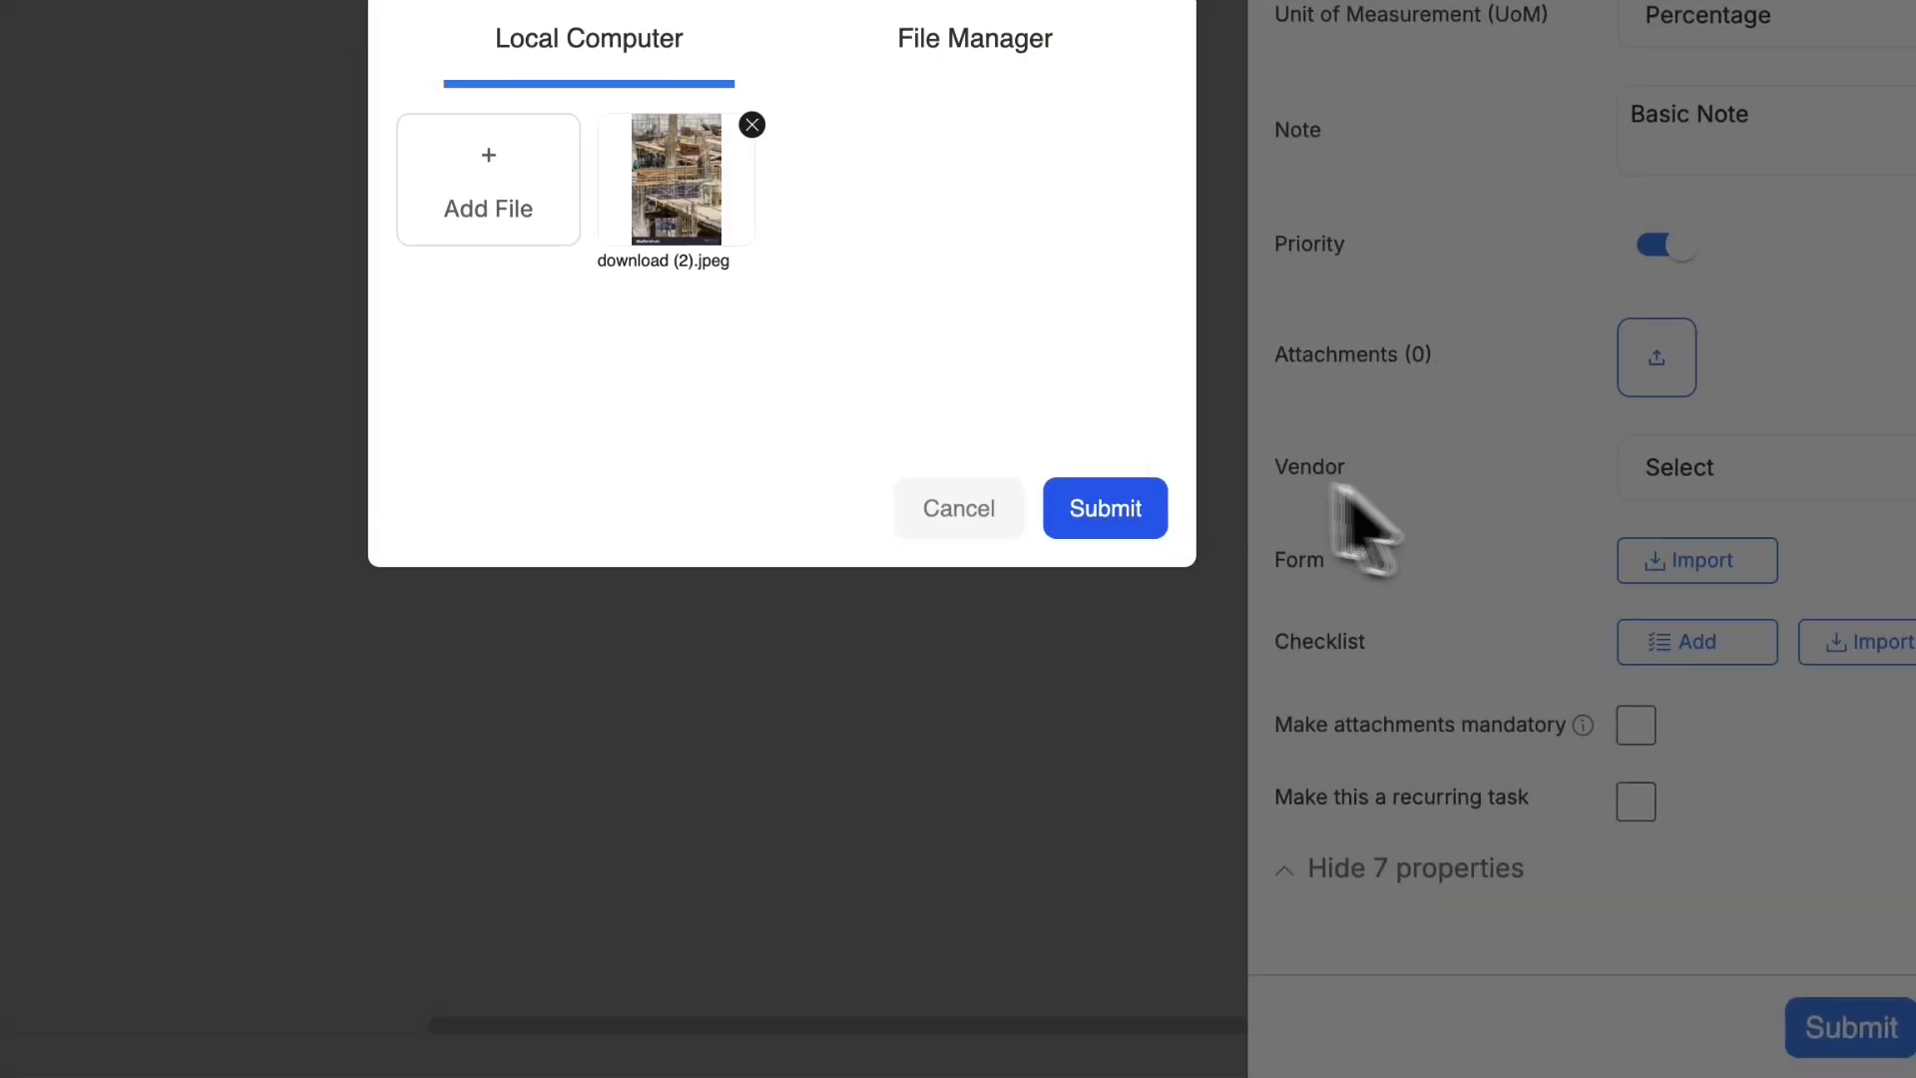
left_click(1105, 511)
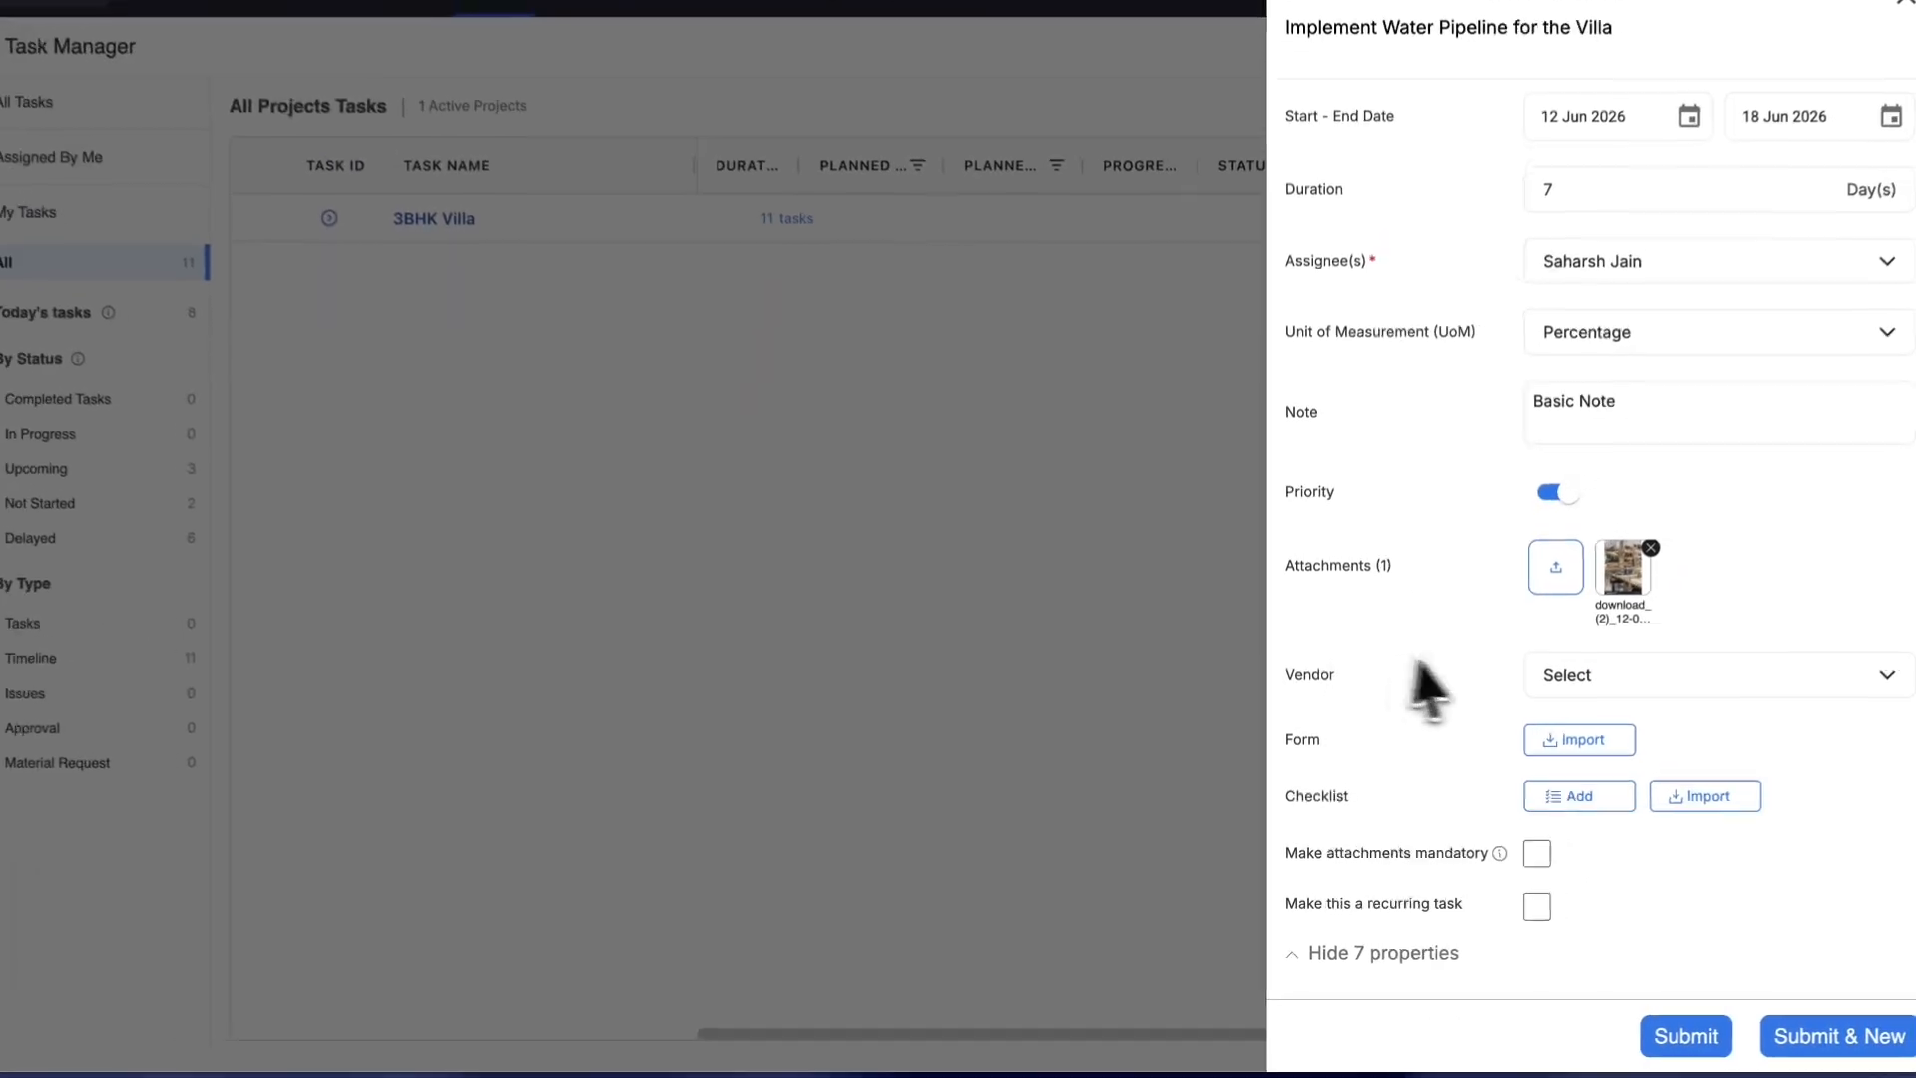
- Set Test Vendor Company as the task's vendor
scroll(1597, 748, "down", 1)
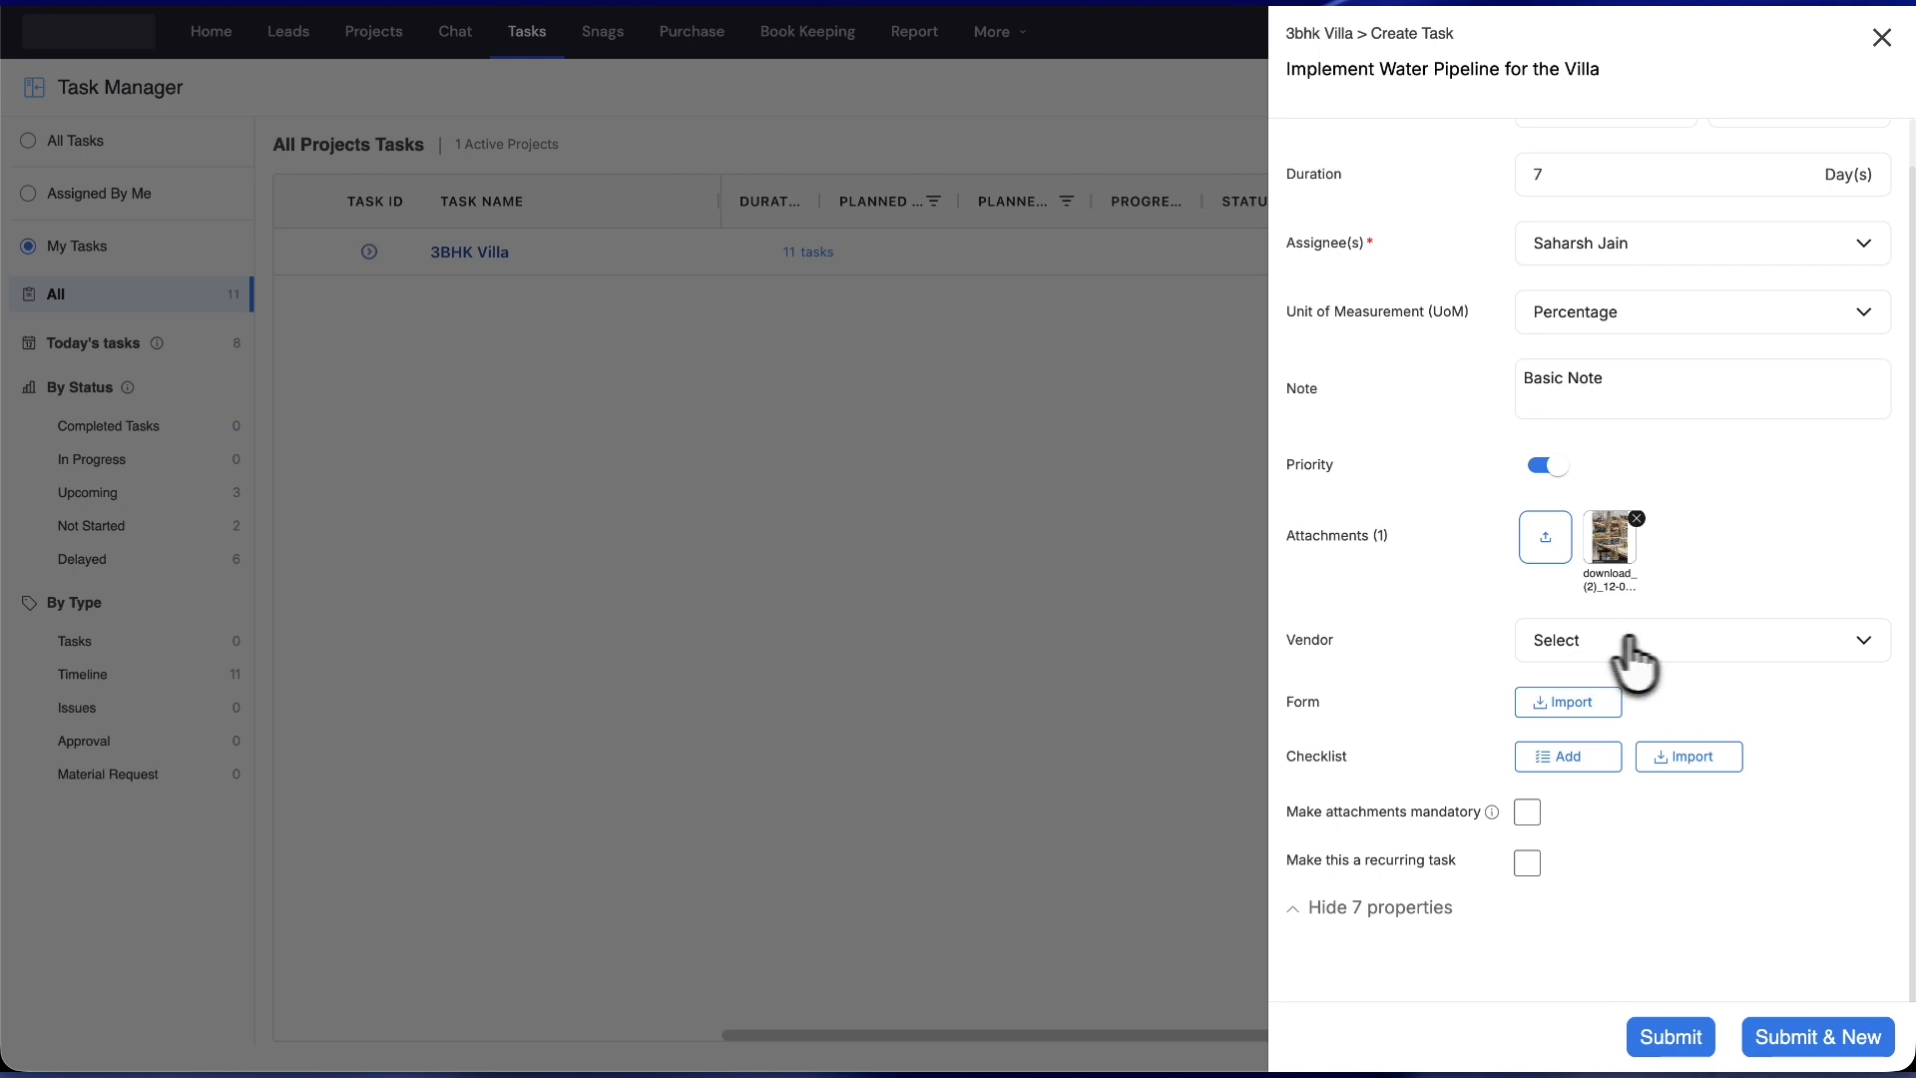
left_click(1611, 644)
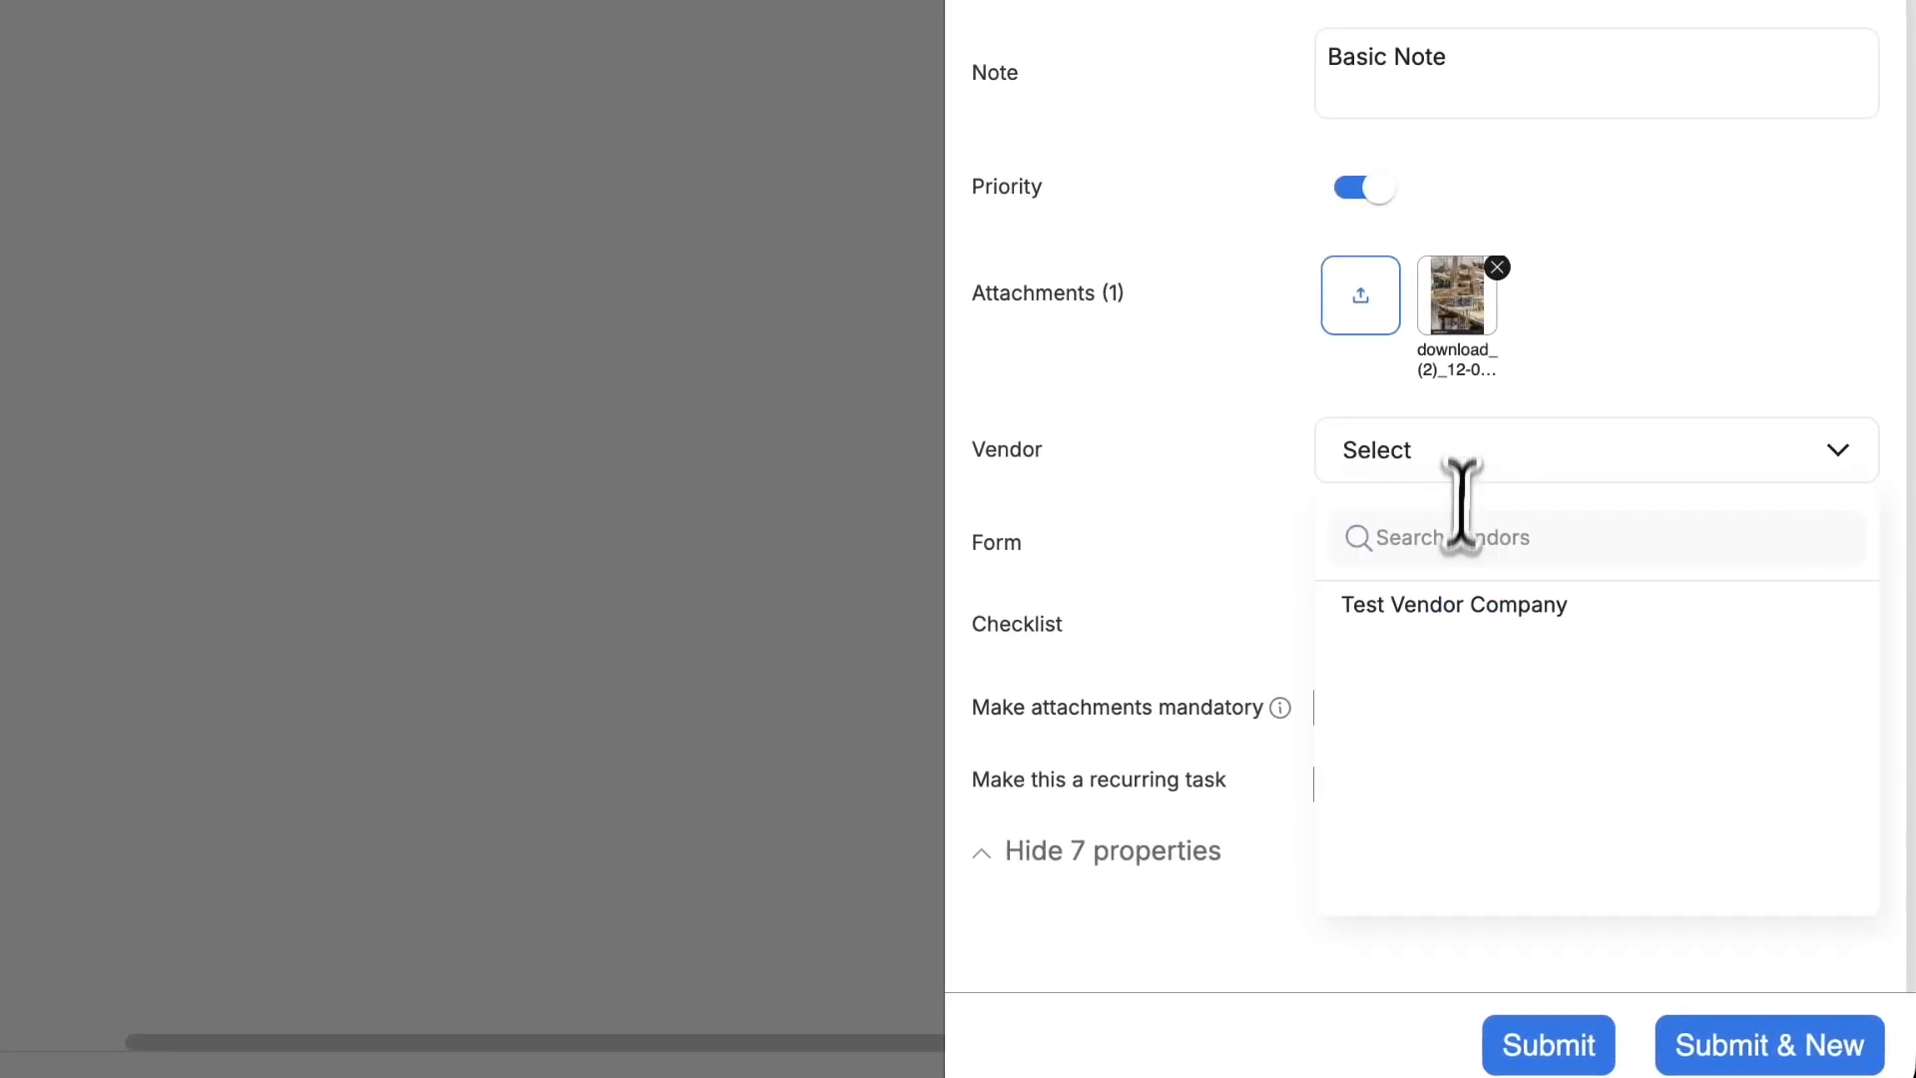
left_click(1394, 608)
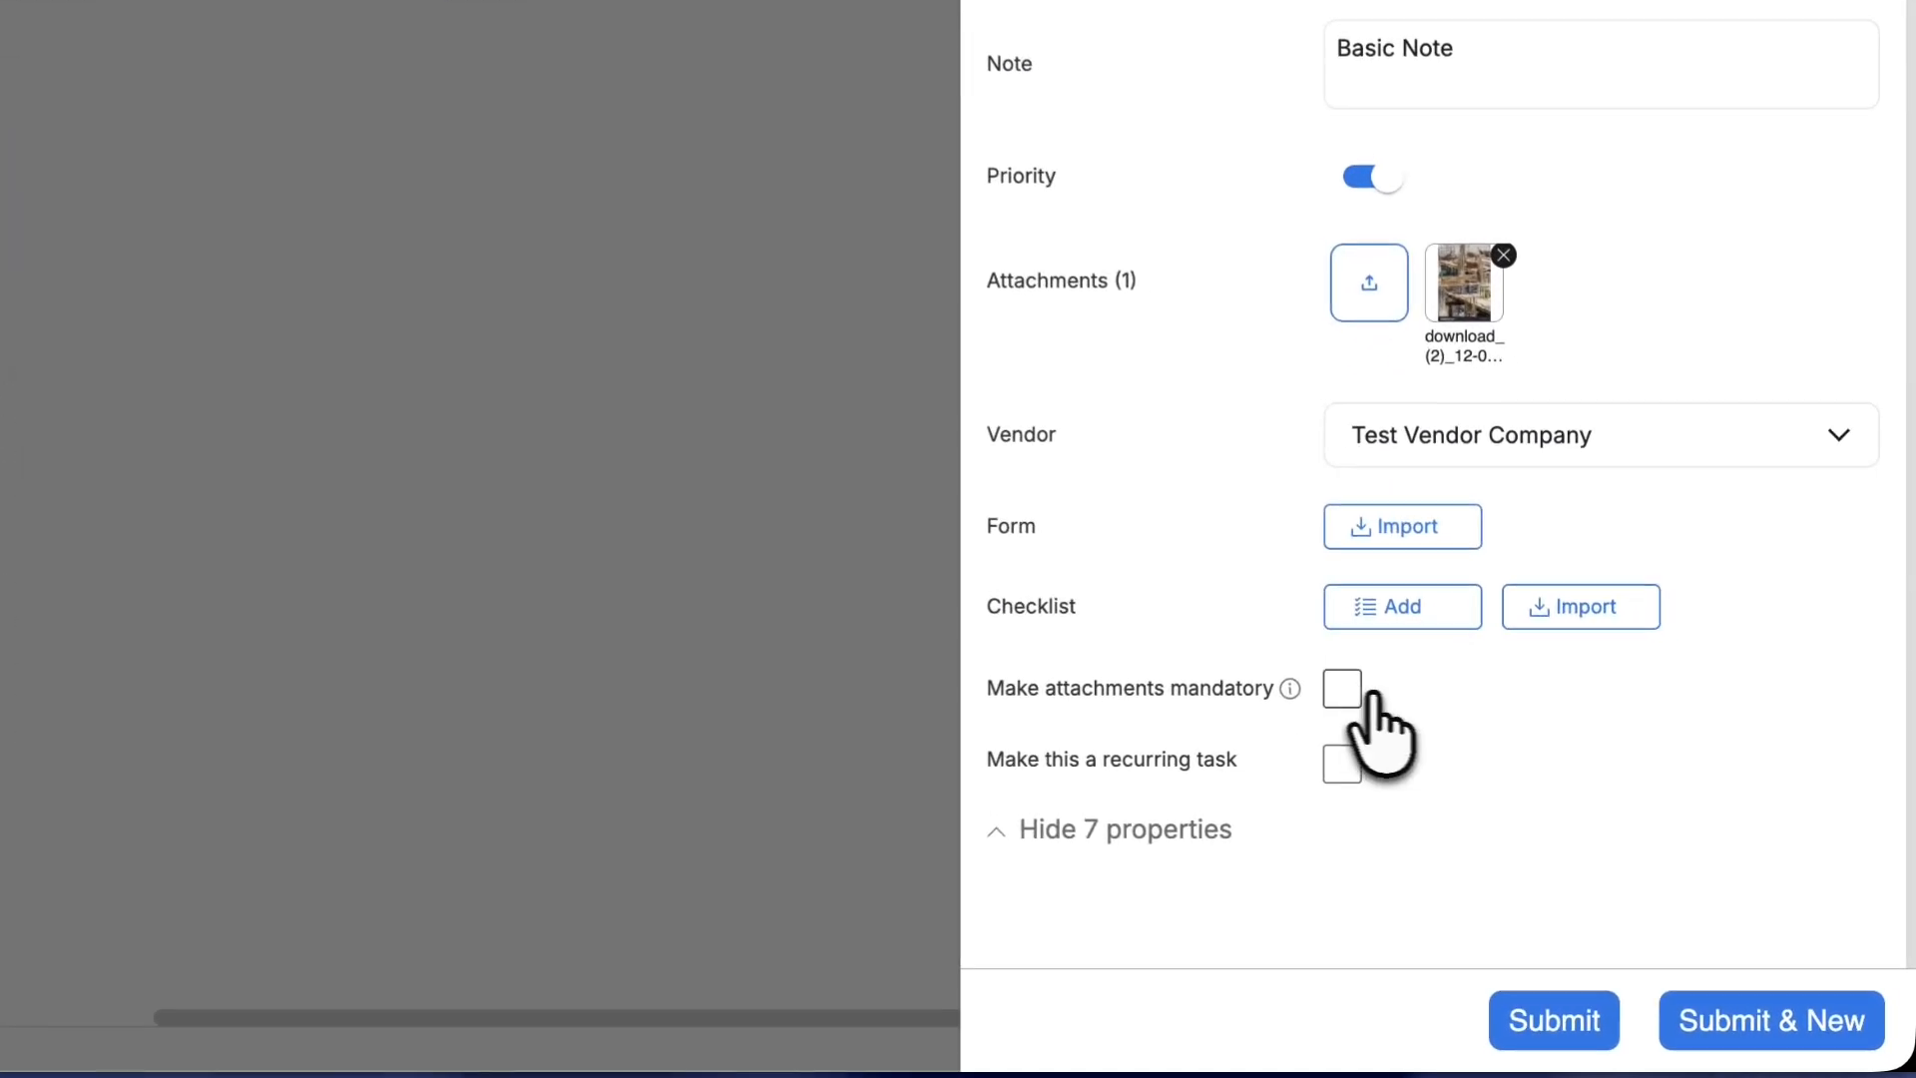
- Make attachments mandatory, and leave the task non-recurring after trying Daily repeat
left_click(1527, 811)
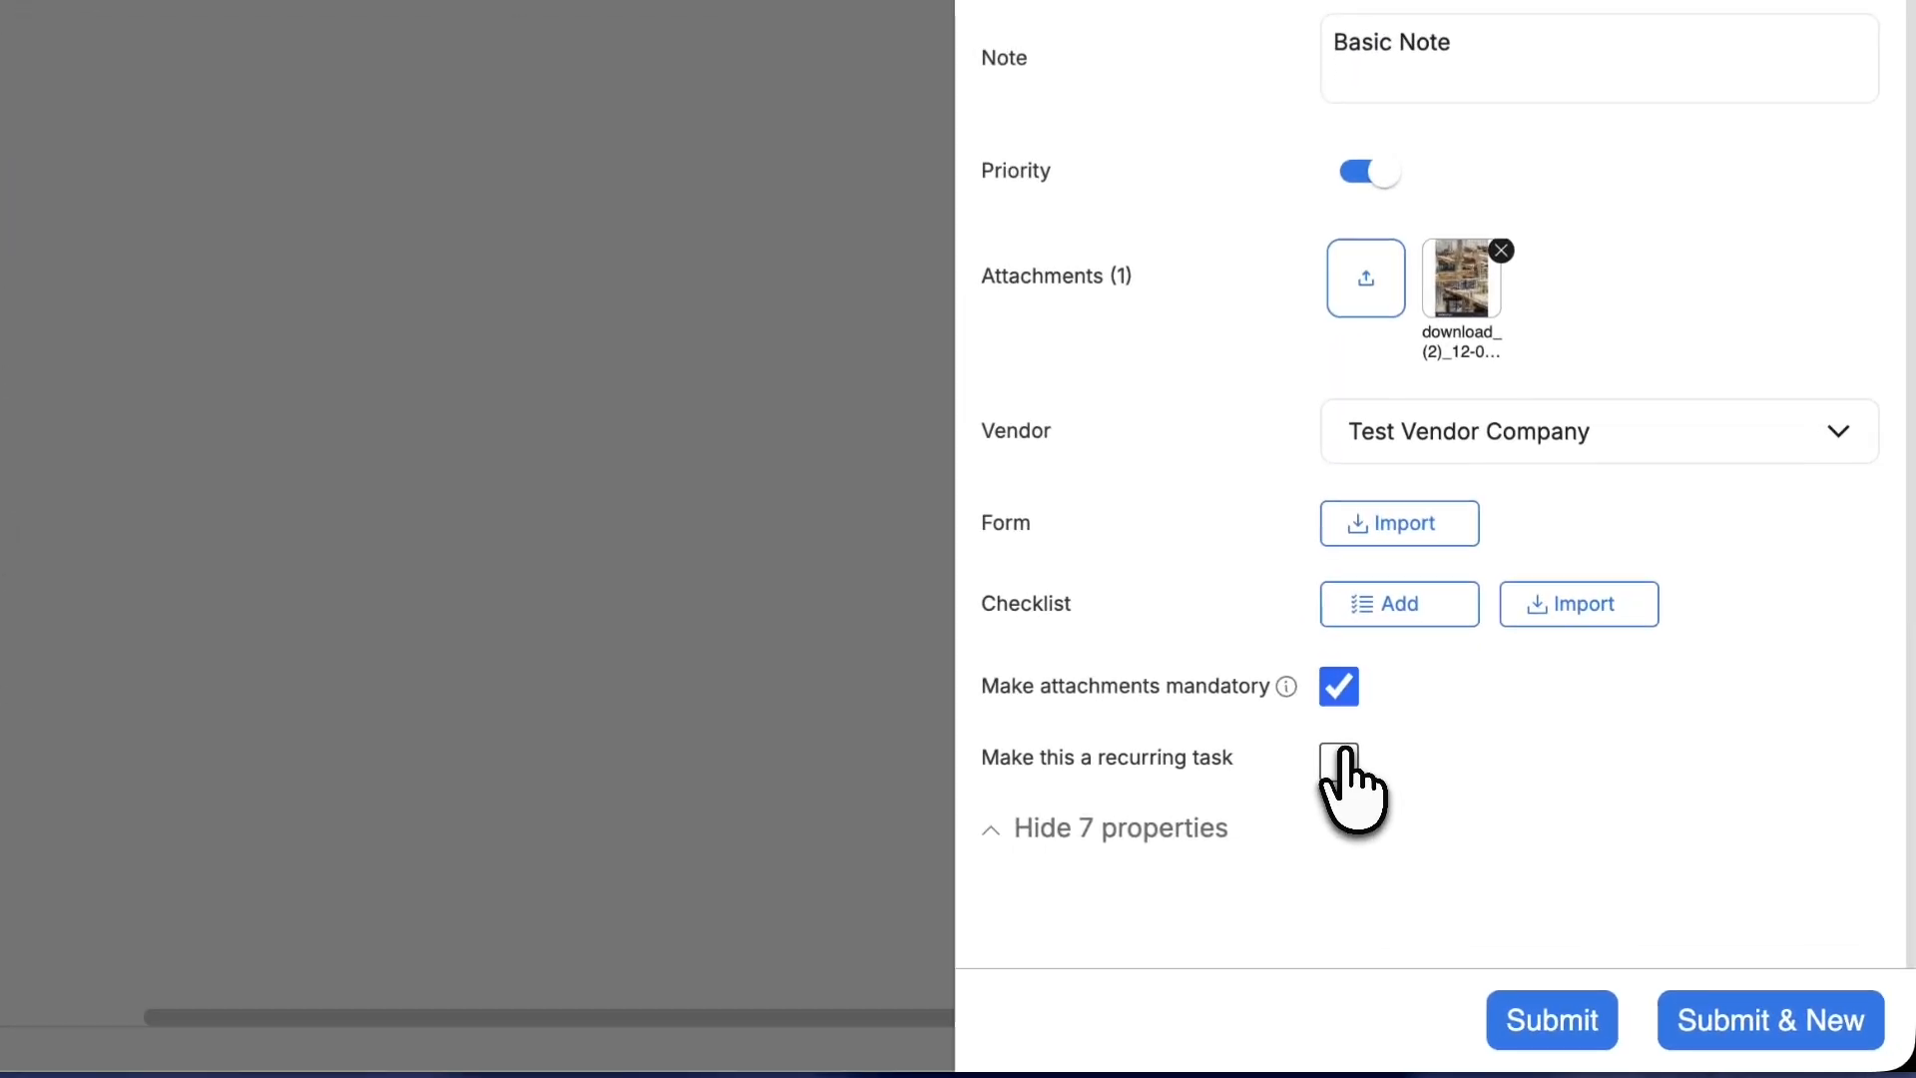
left_click(1343, 758)
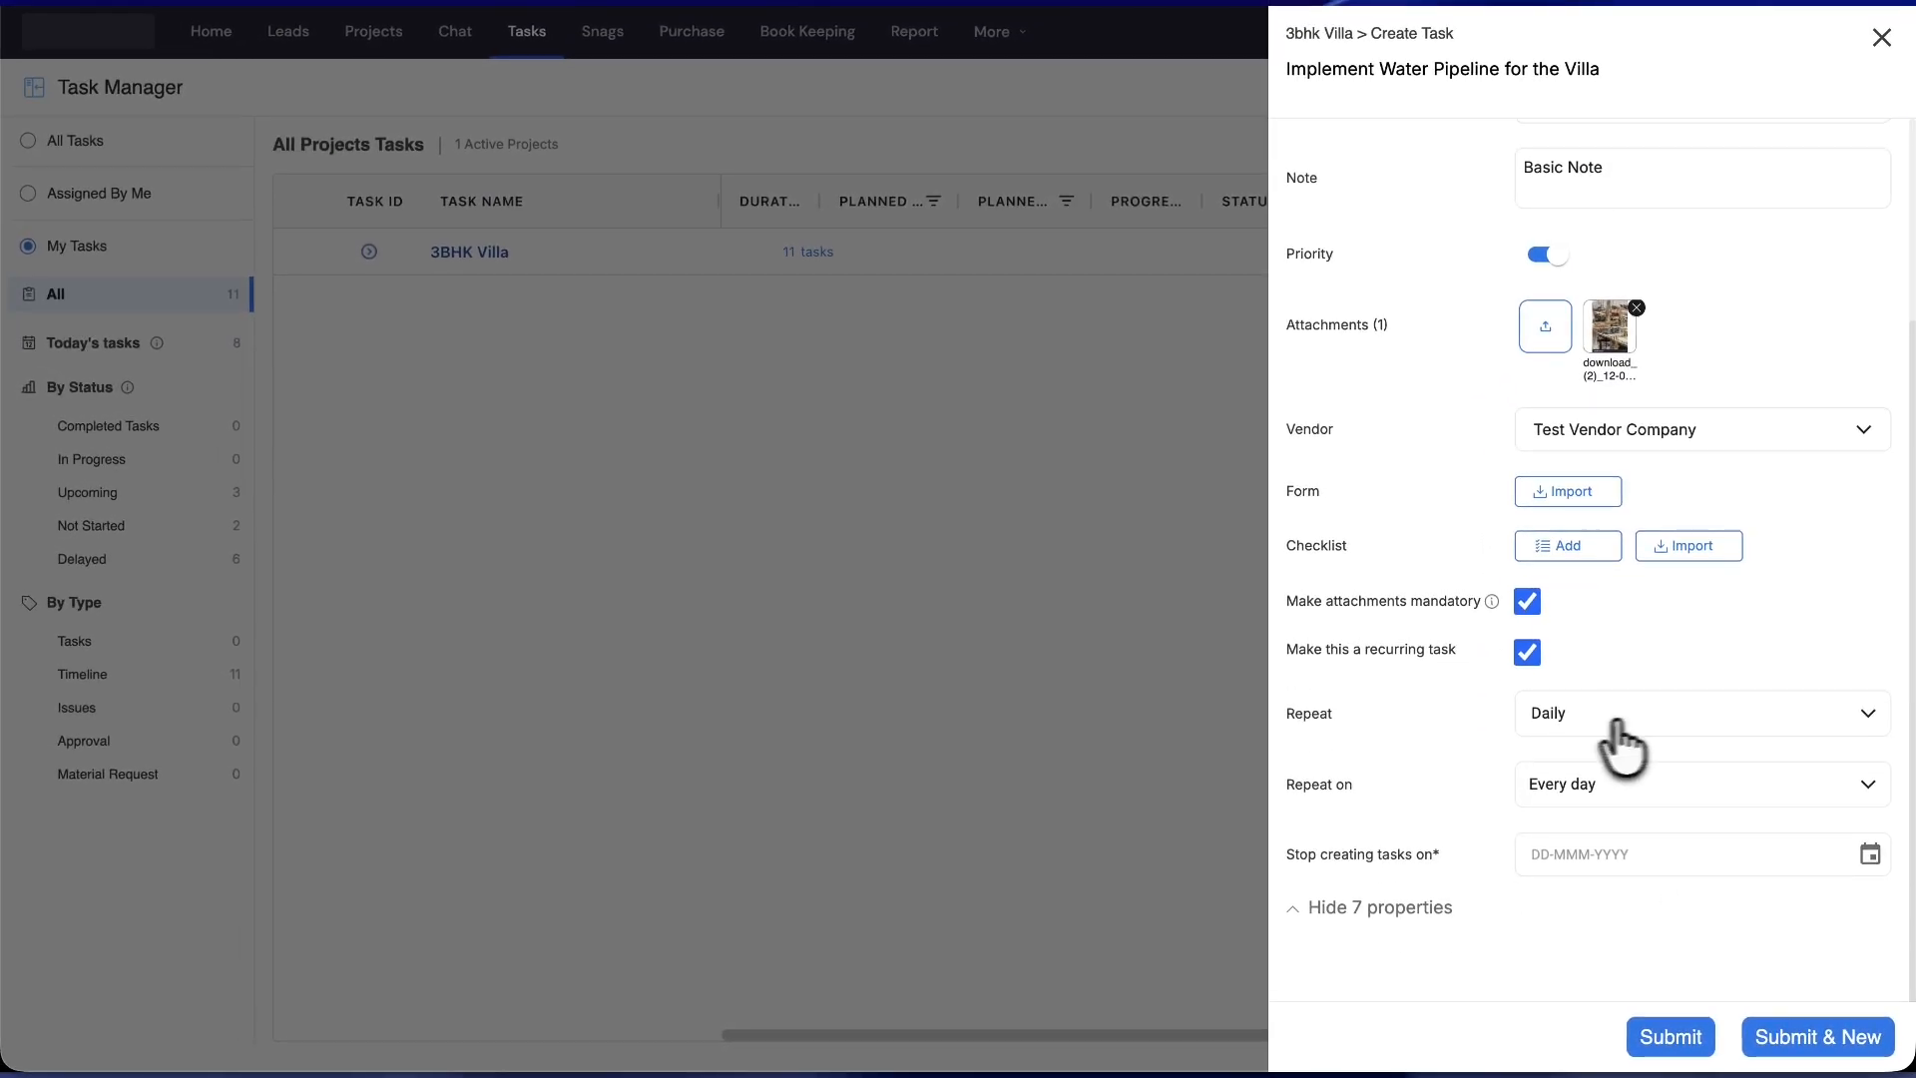
left_click(1618, 728)
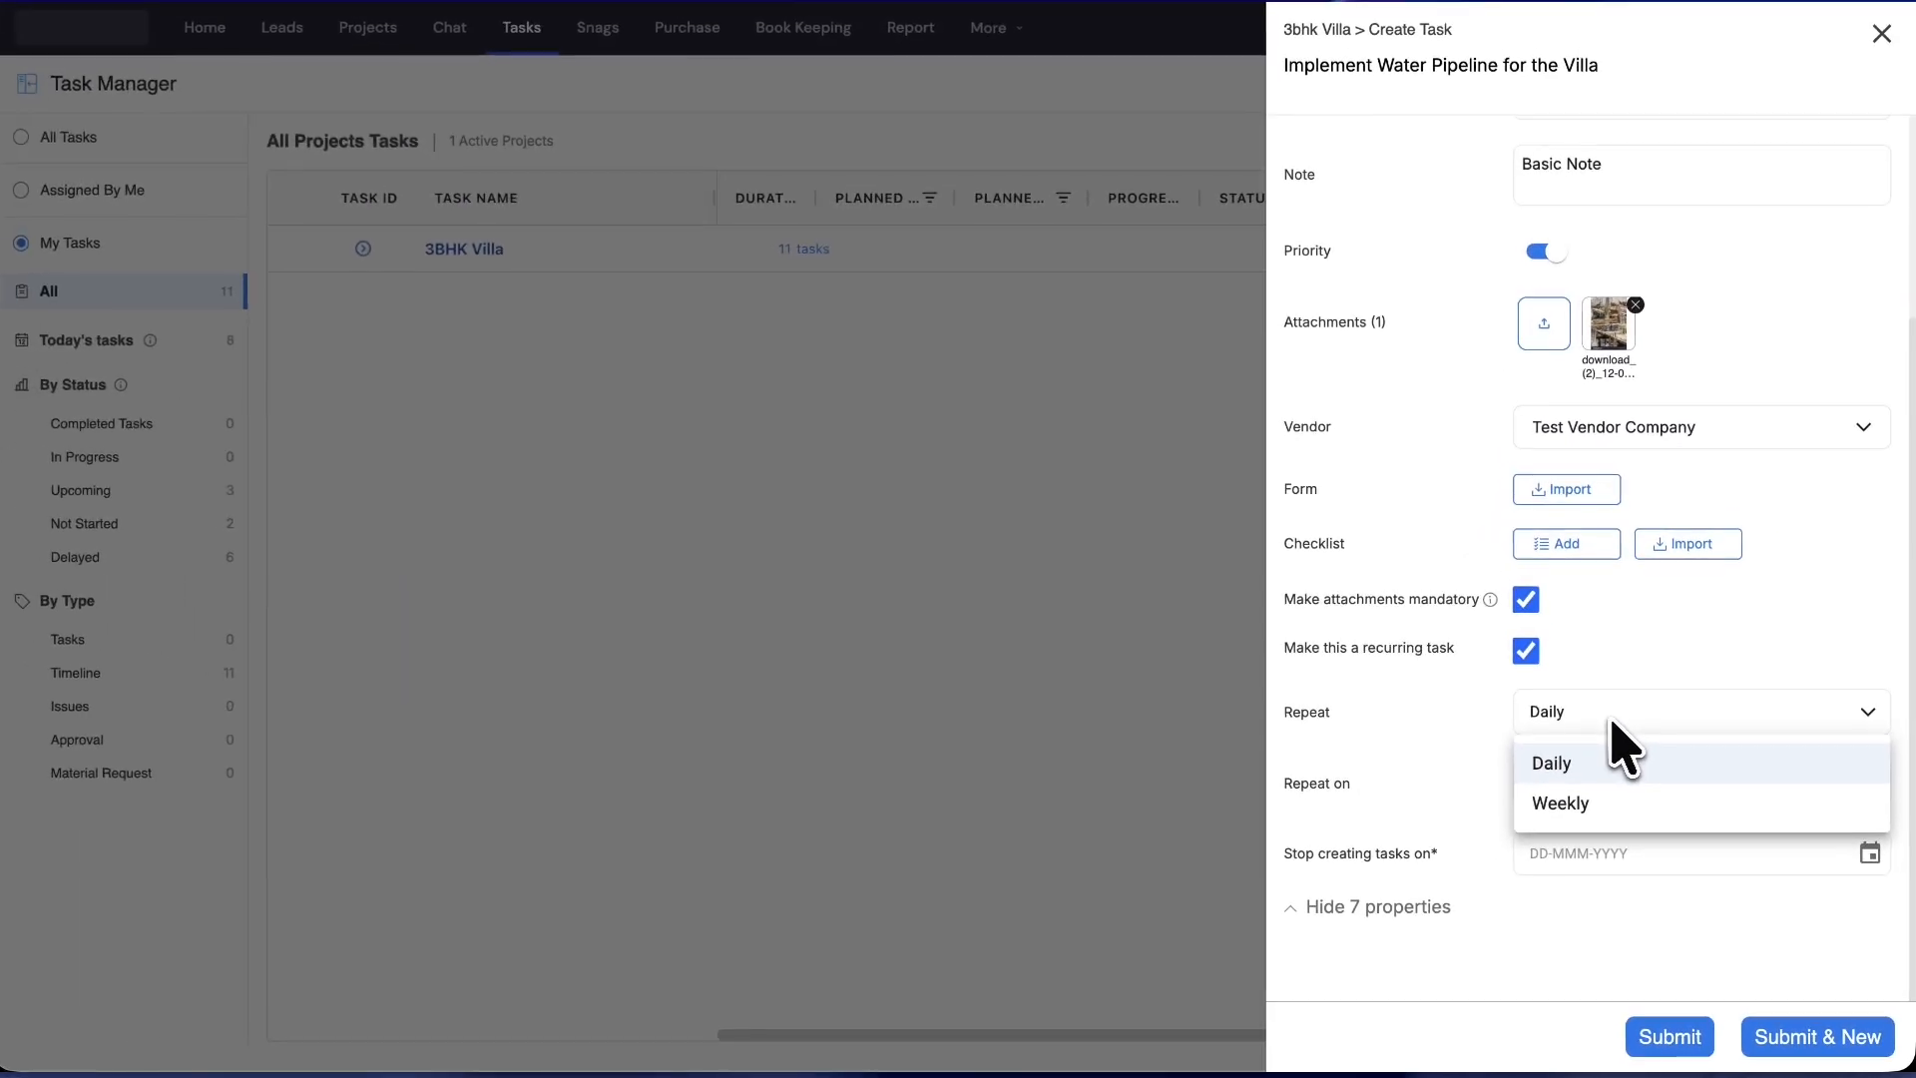
left_click(1618, 756)
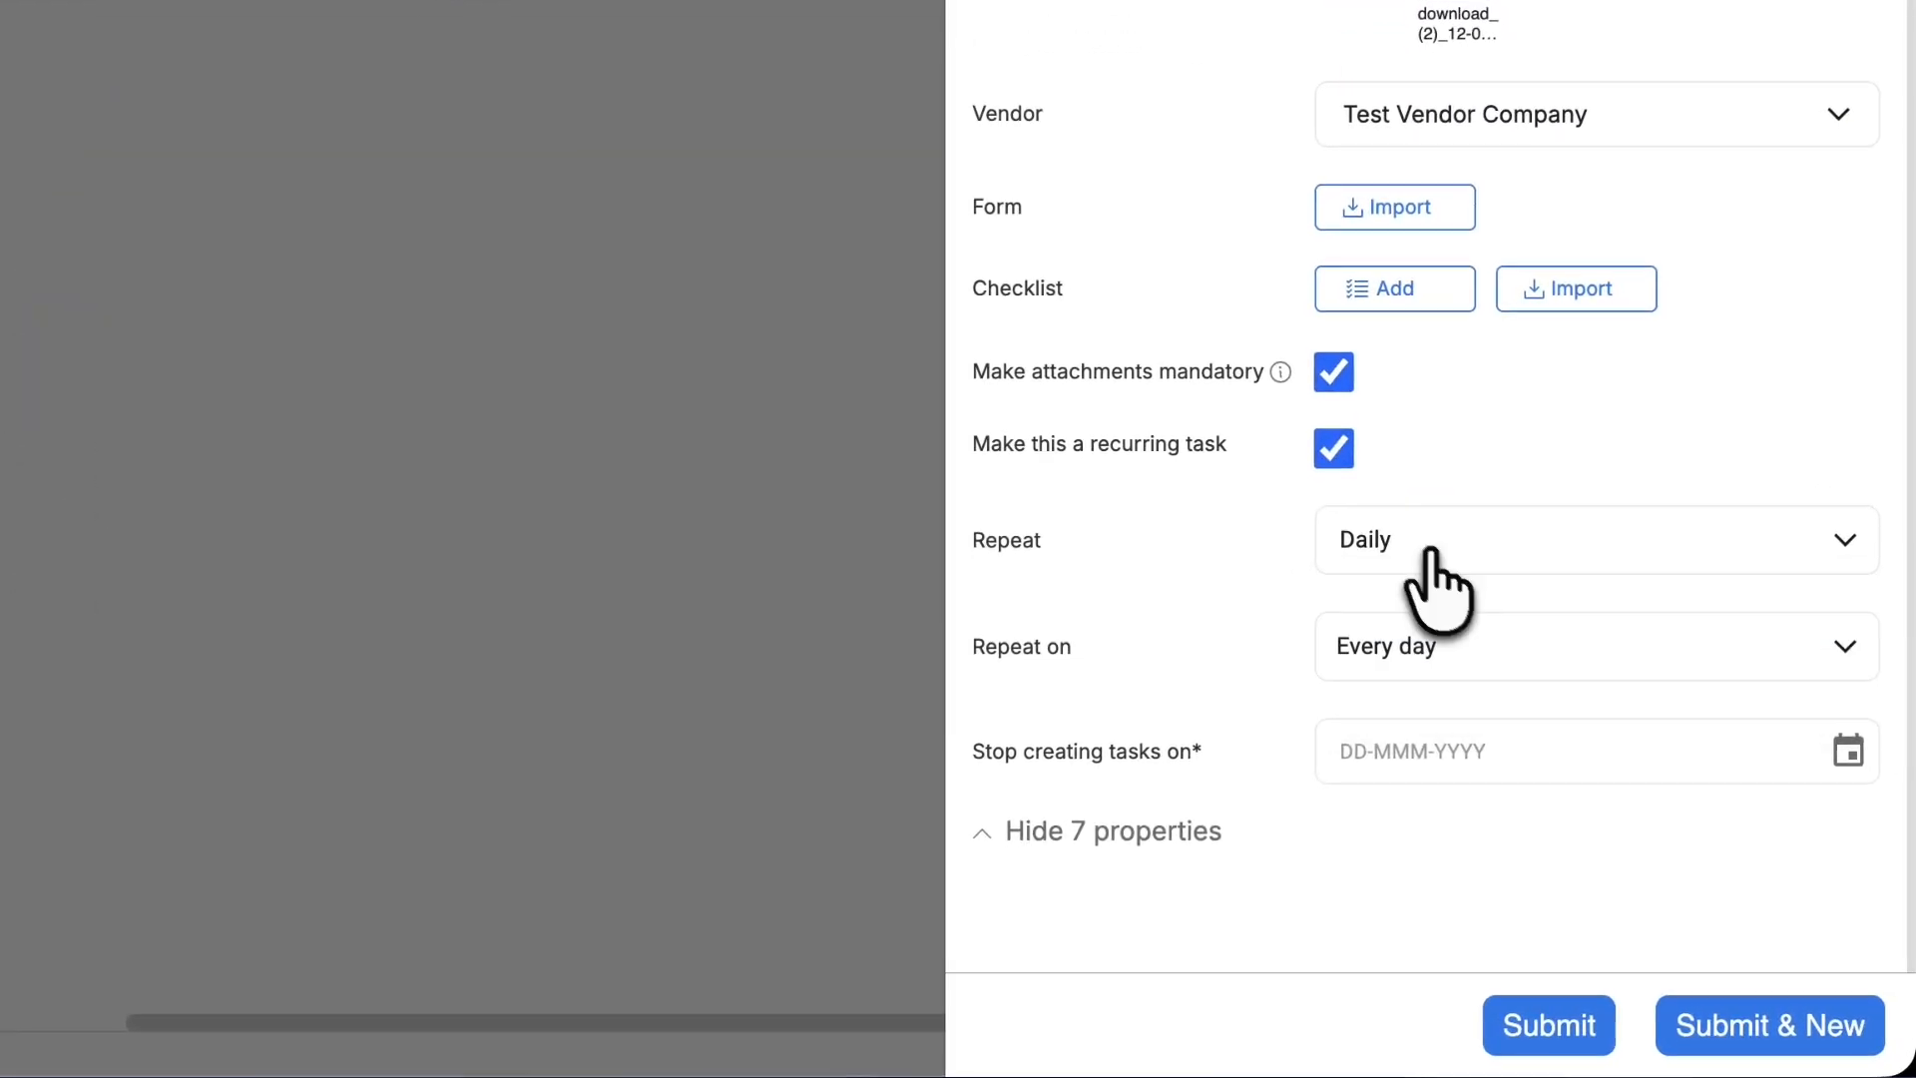
left_click(1335, 449)
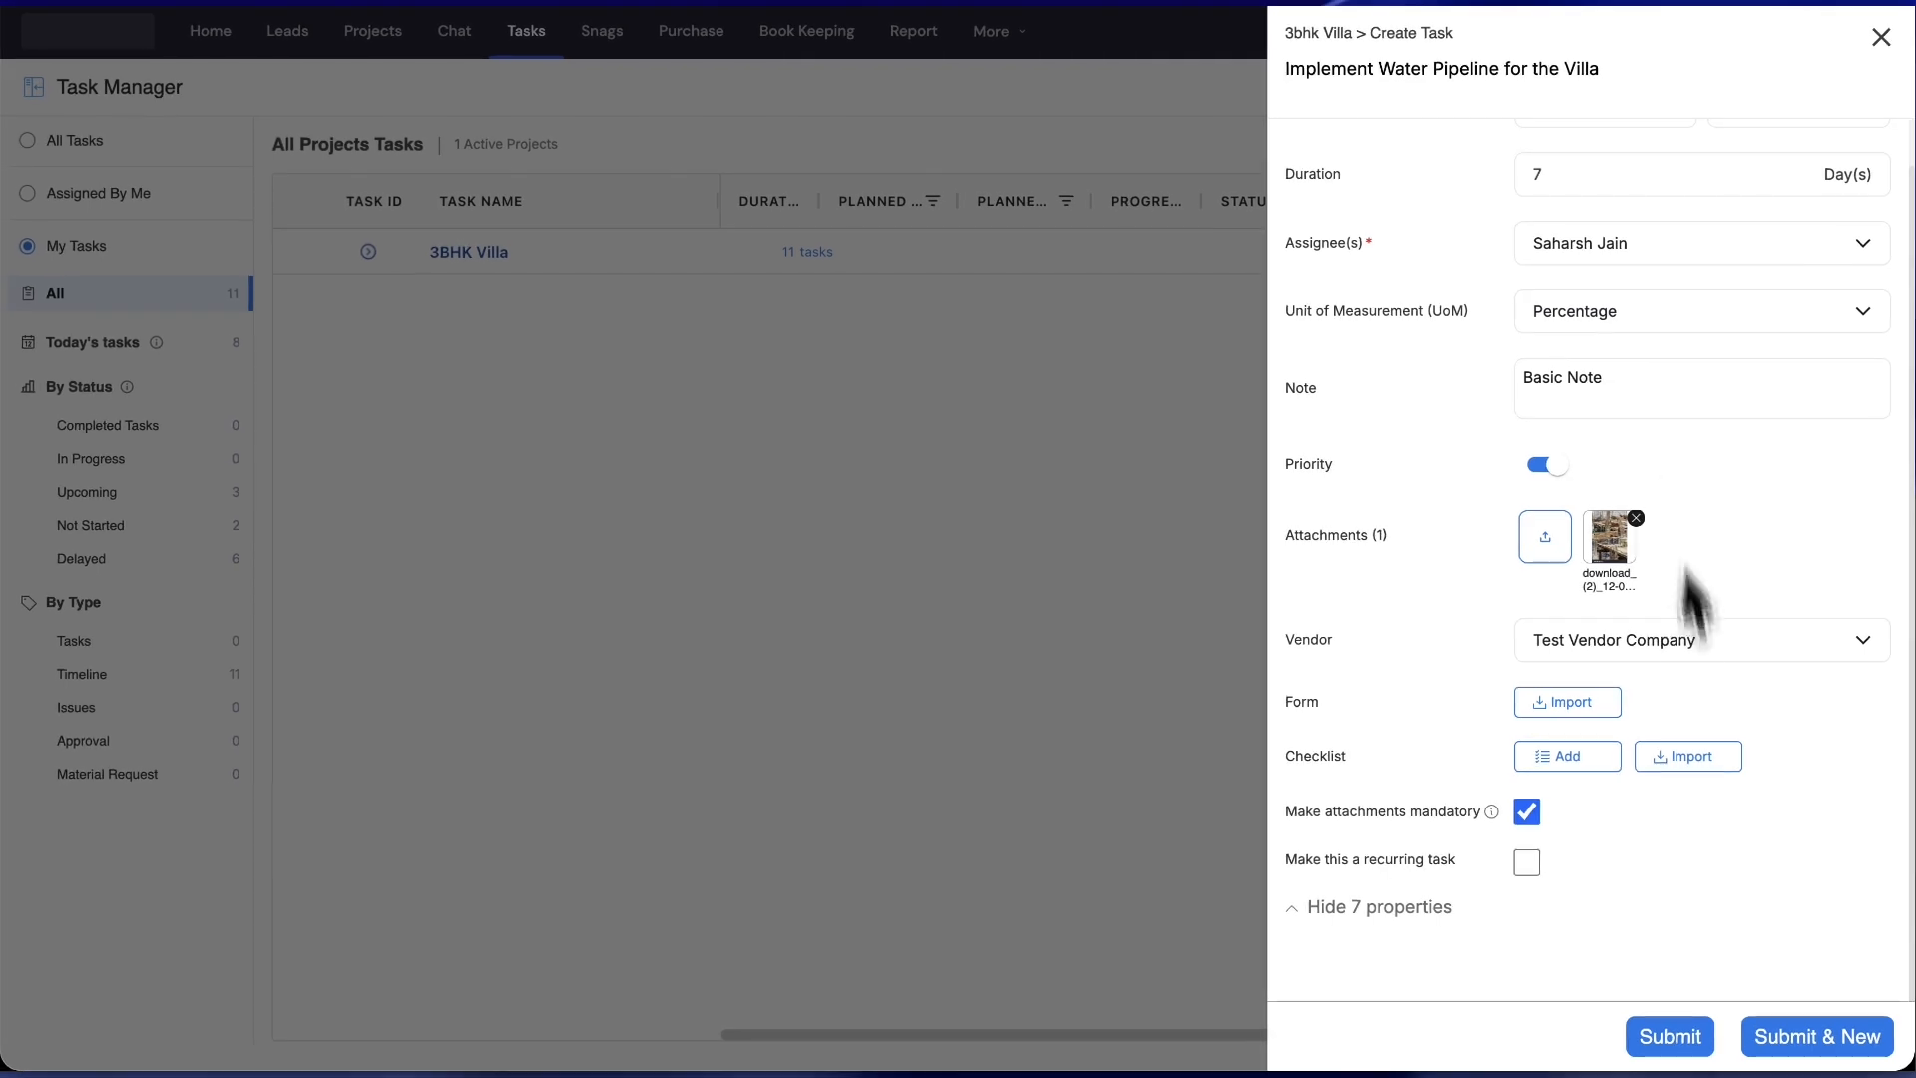
scroll(1684, 840, "up", 1)
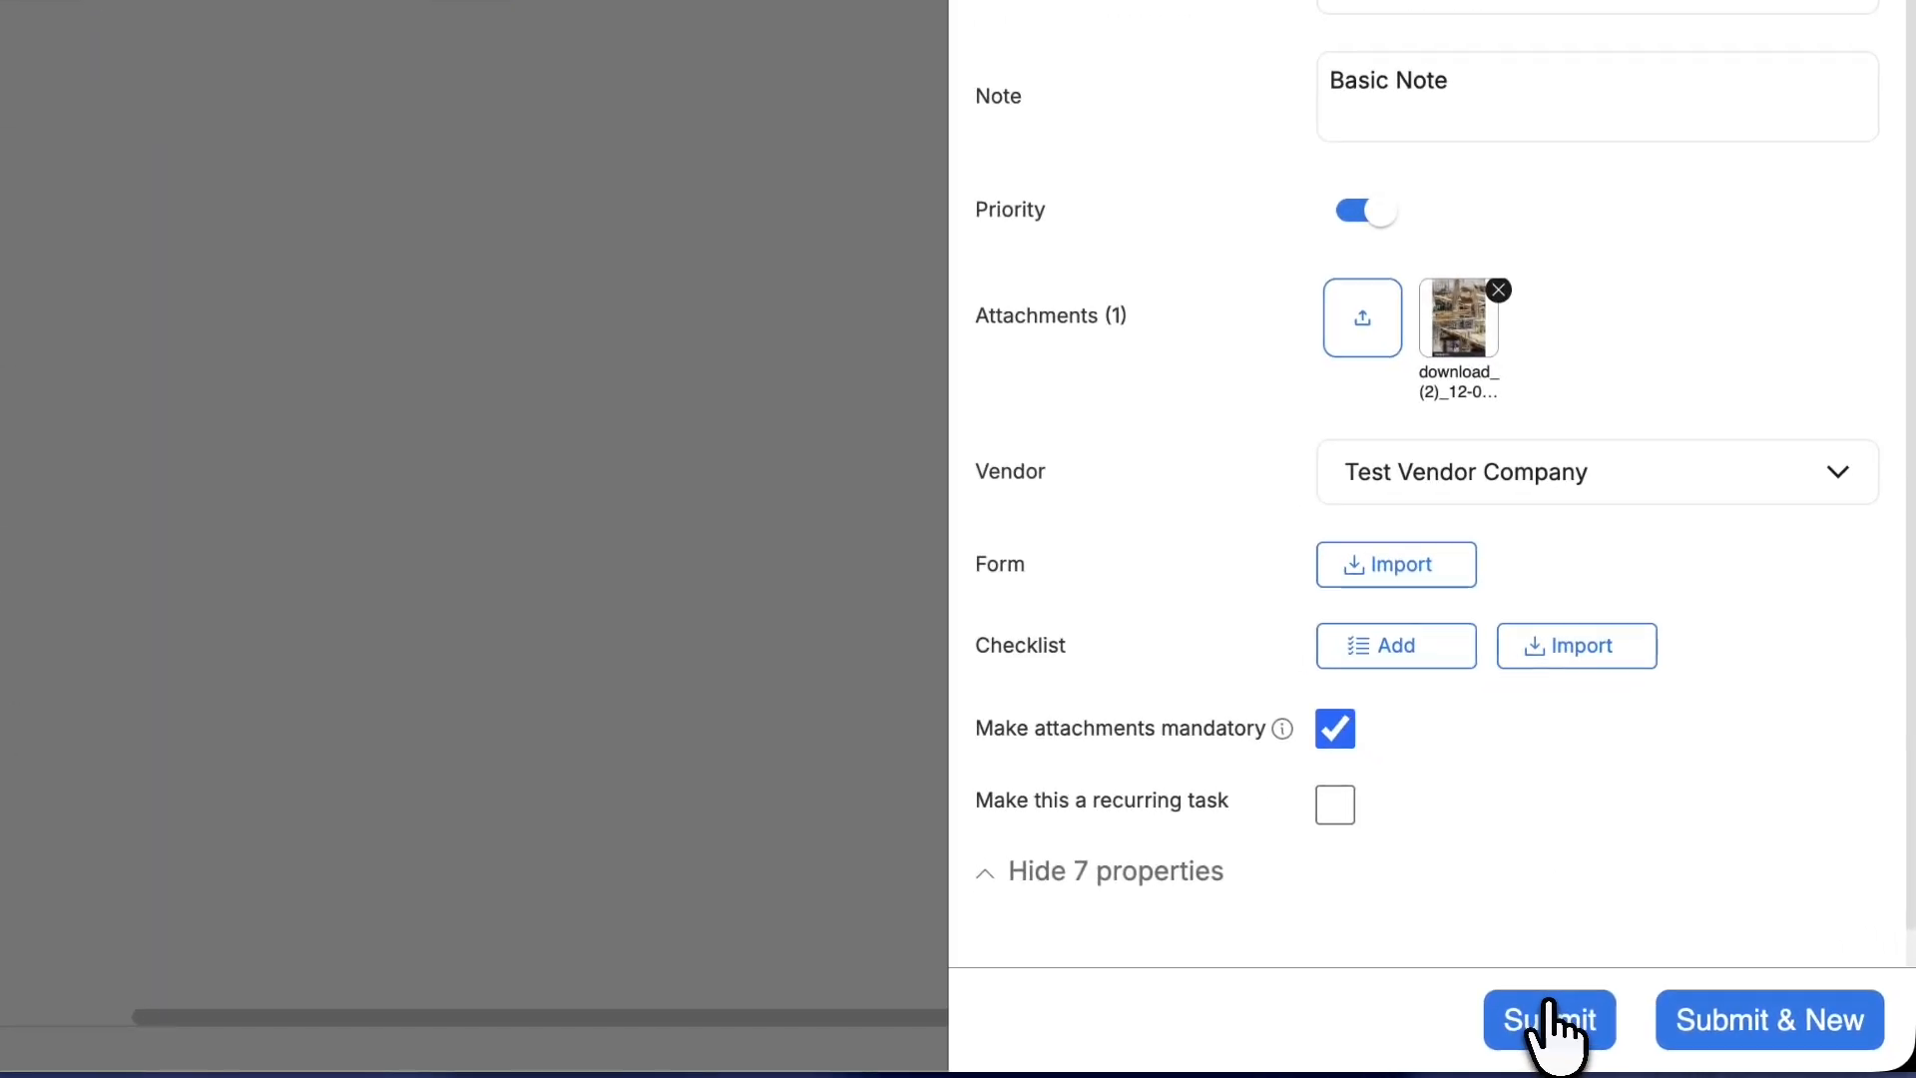
- Submit the task, select the new TS:025 row, and show All Tasks
left_click(1547, 1016)
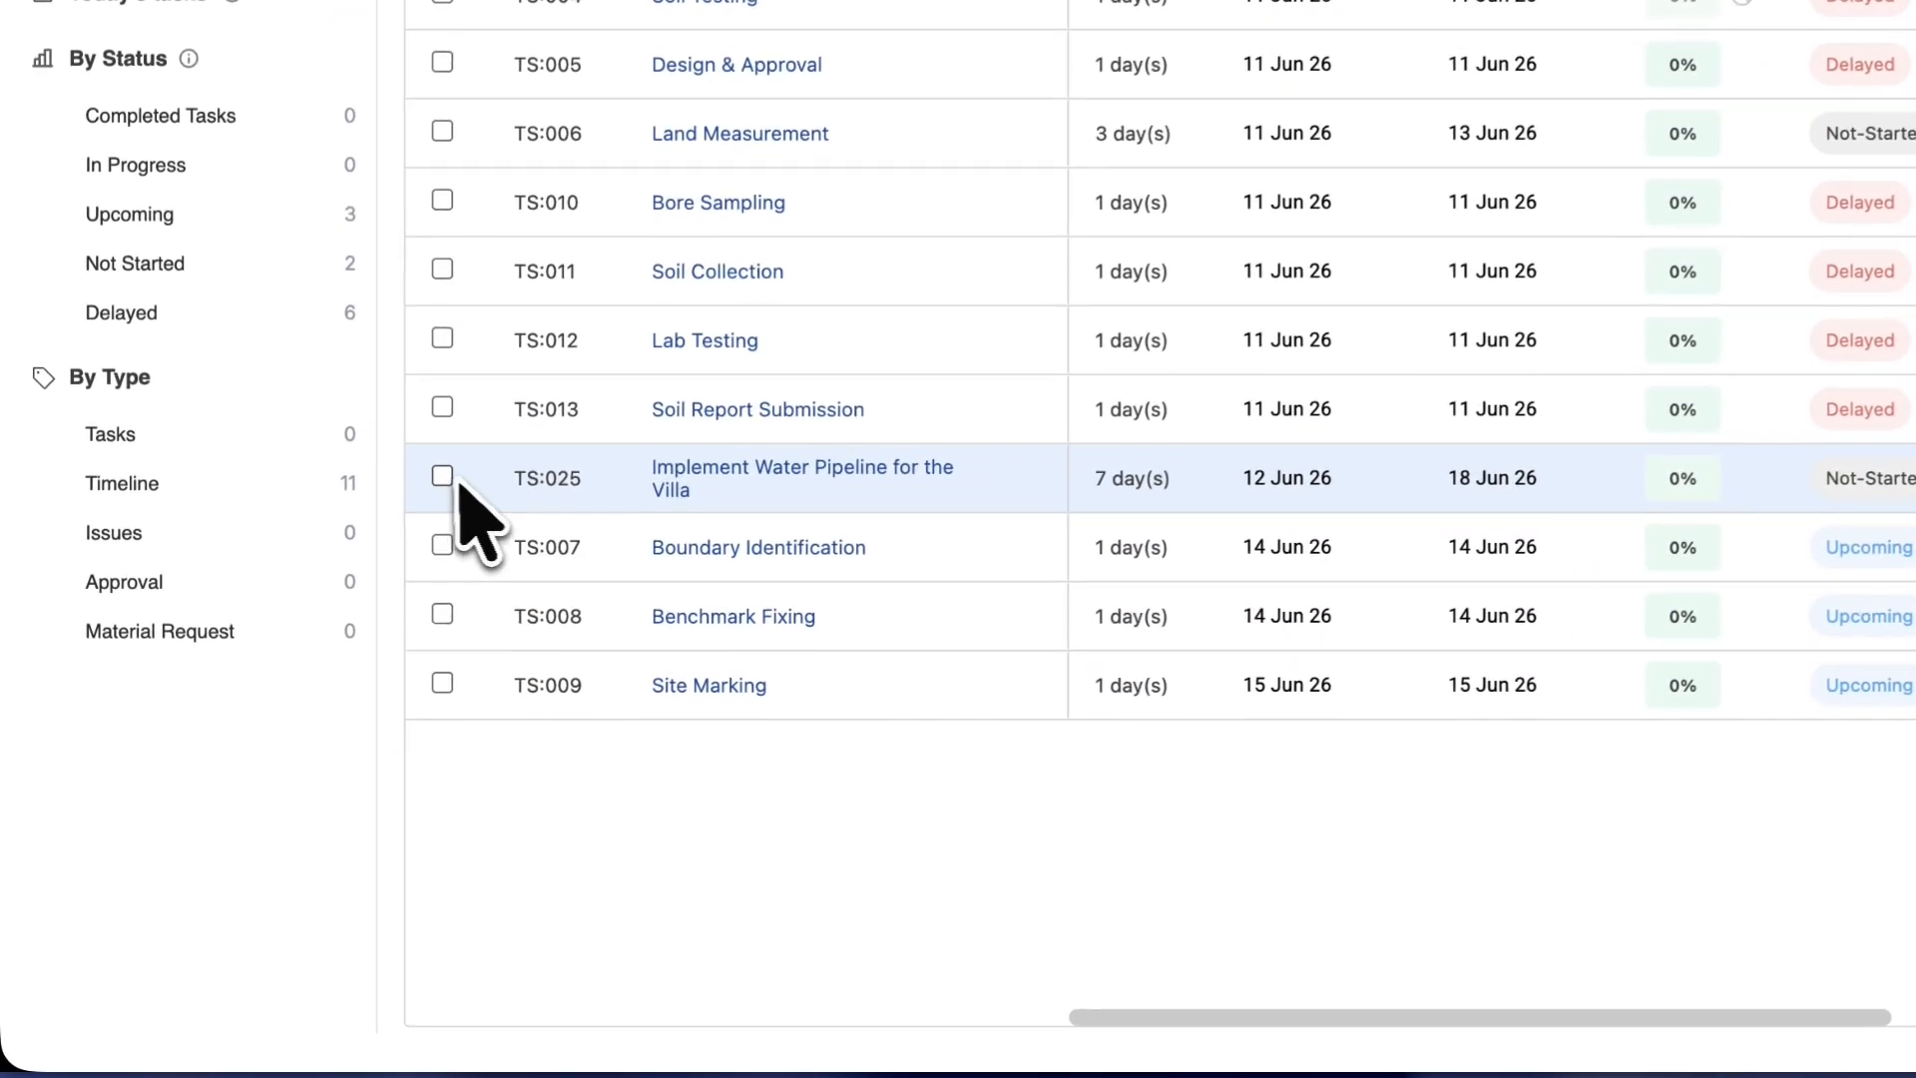
left_click(299, 669)
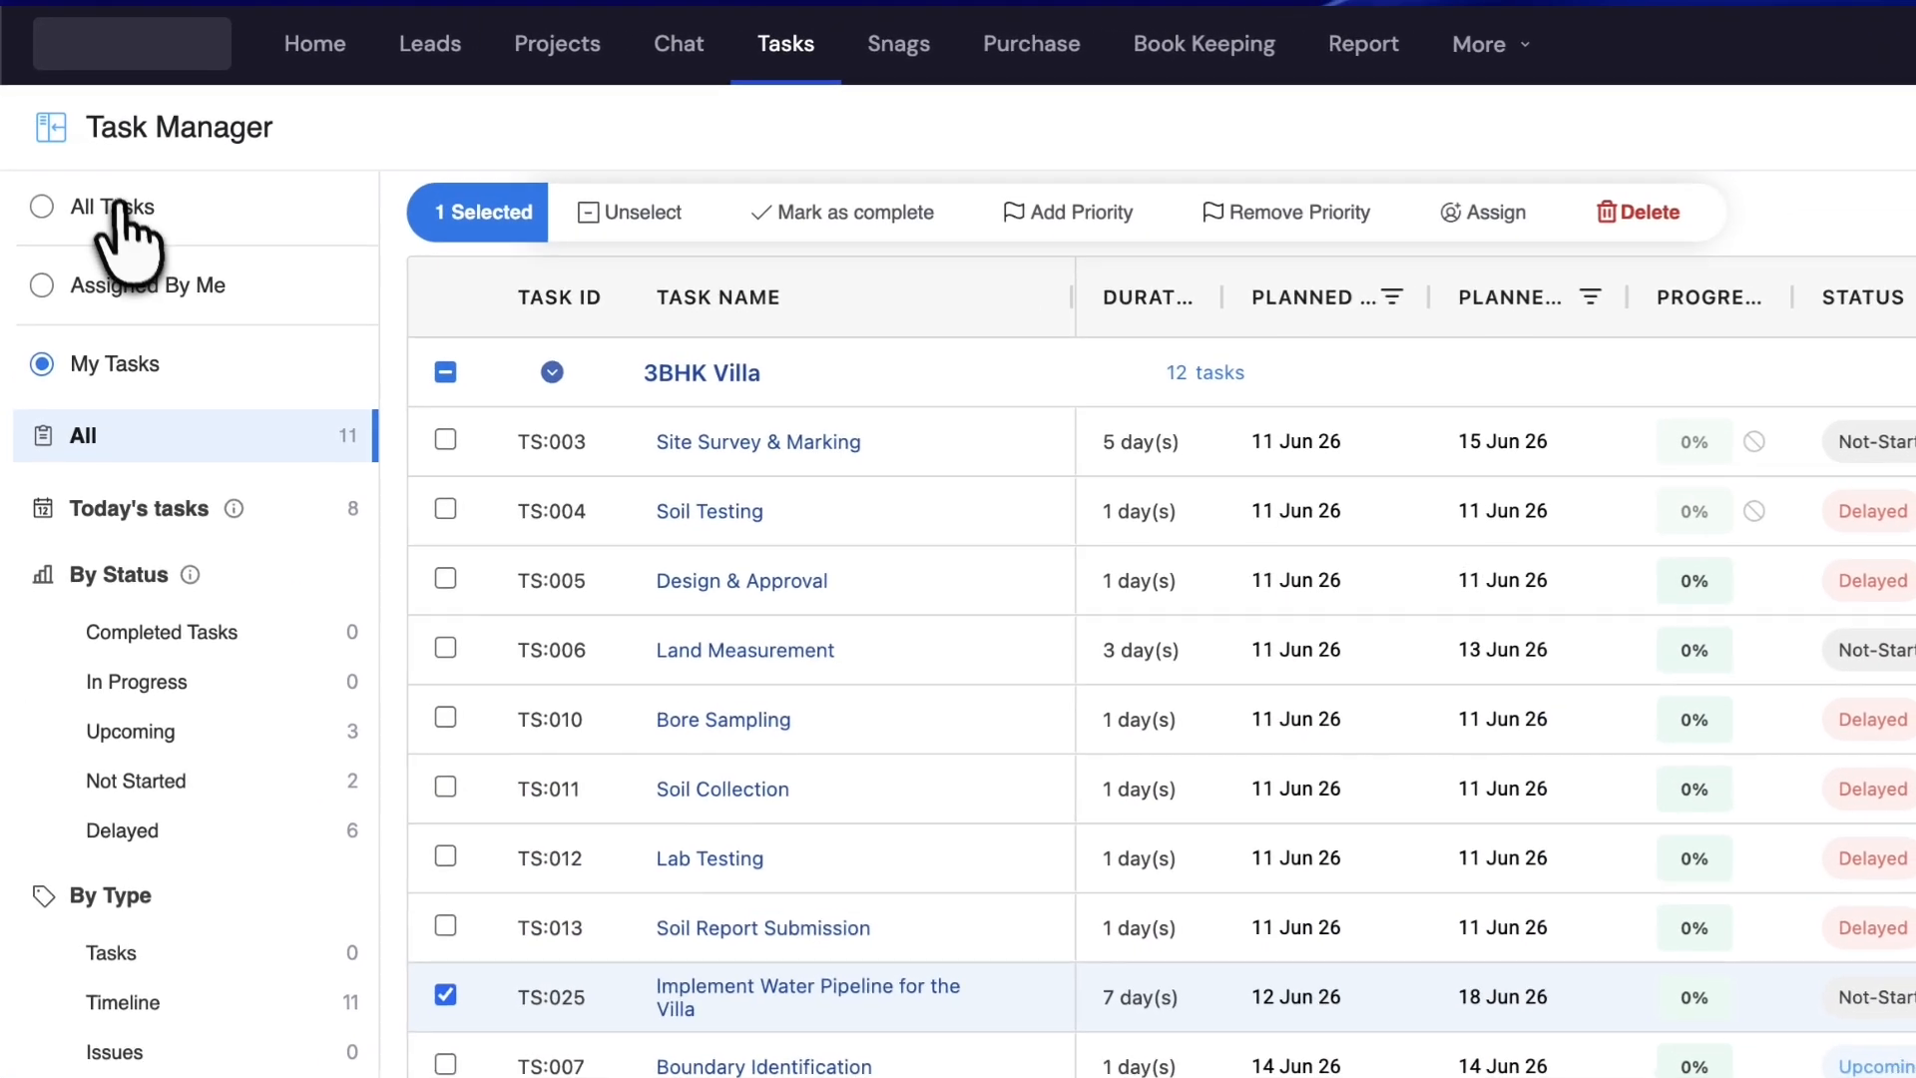
left_click(114, 188)
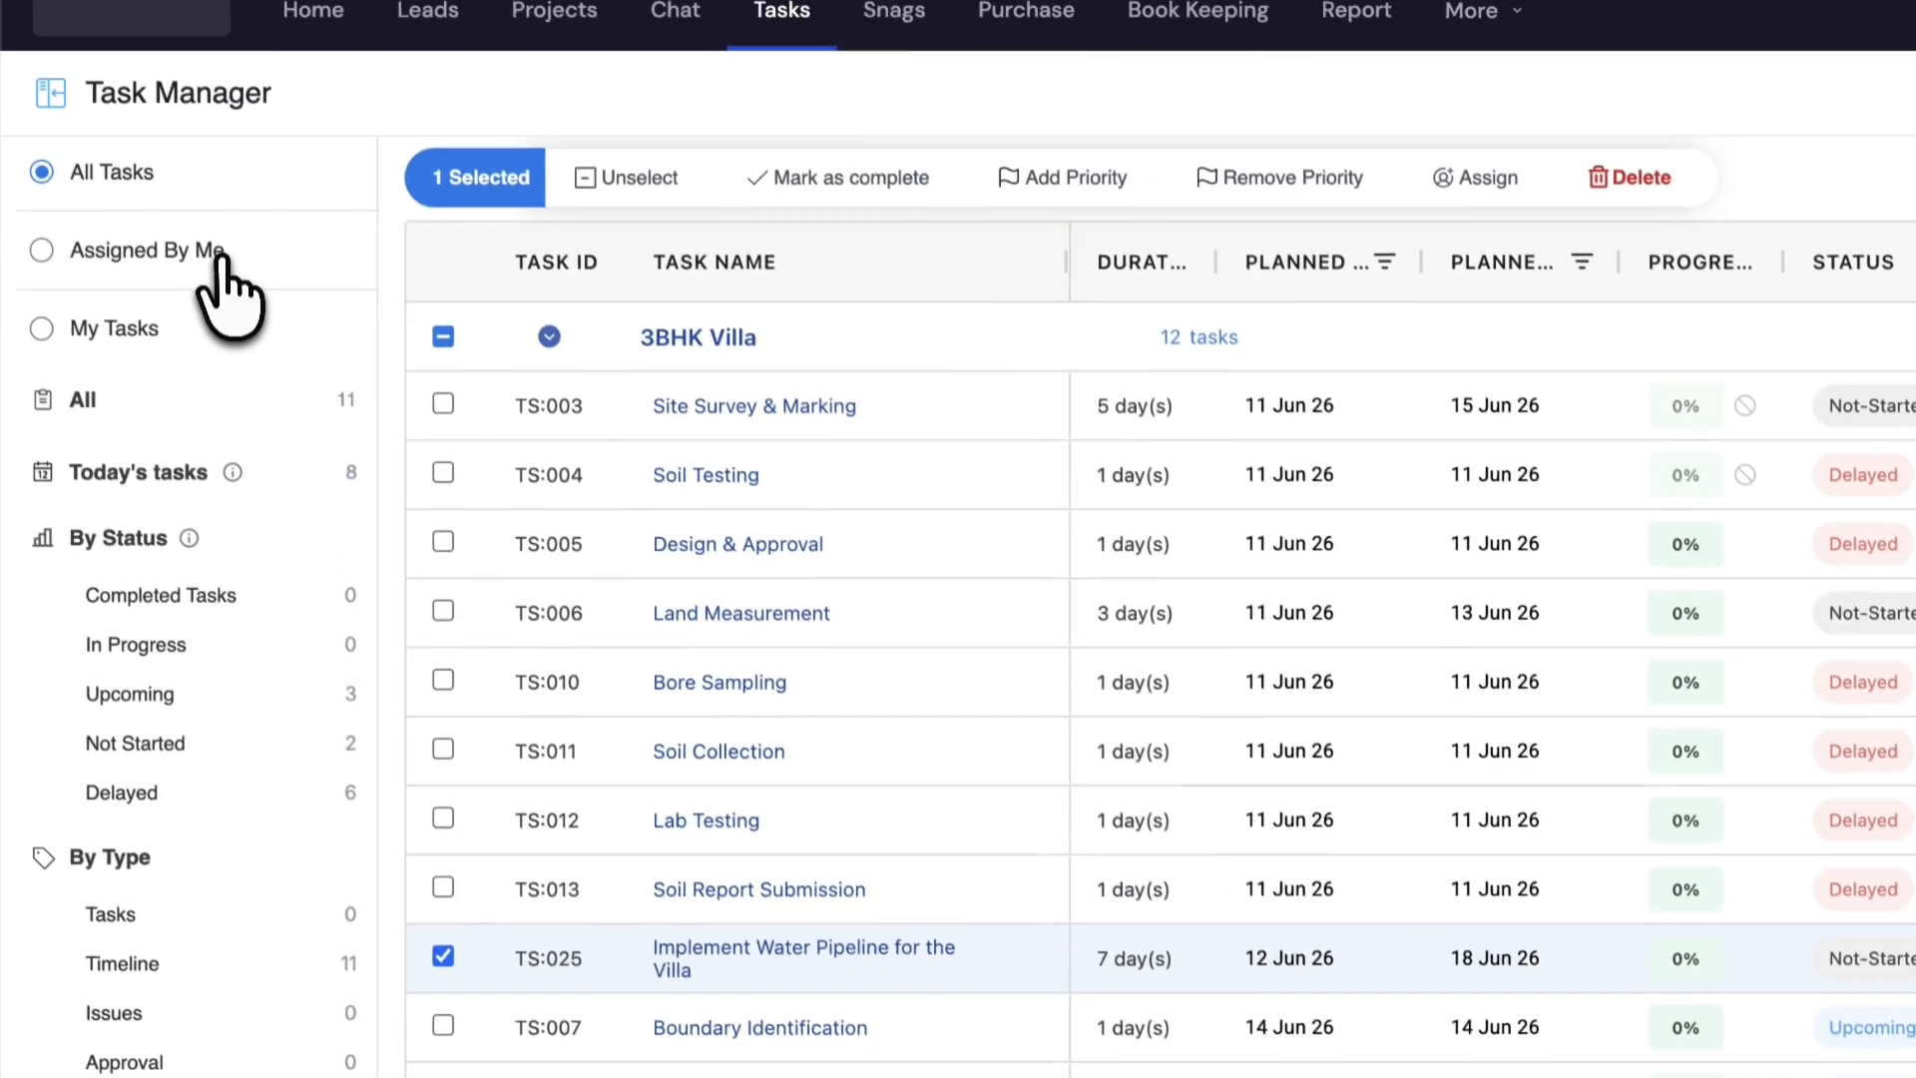
- Filter the task list to Assigned By Me, then to My Tasks
left_click(140, 193)
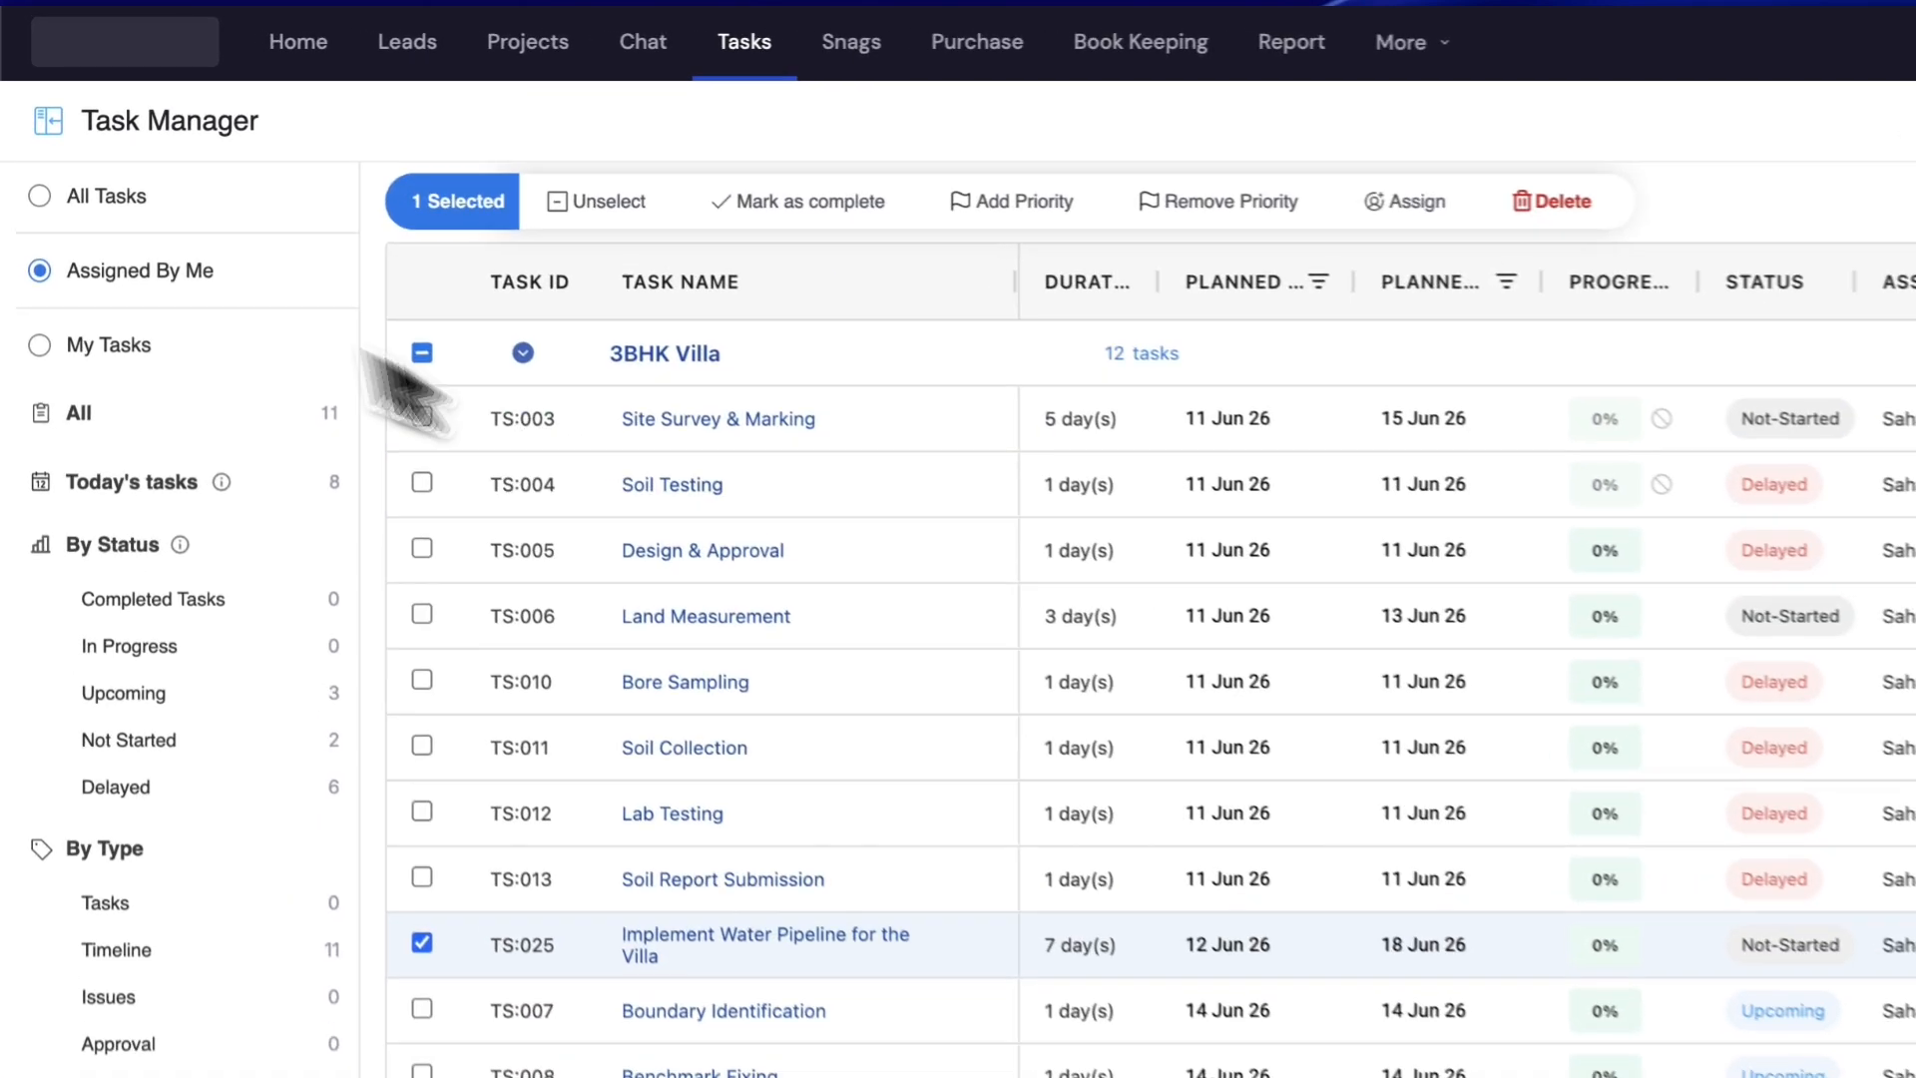
left_click(117, 244)
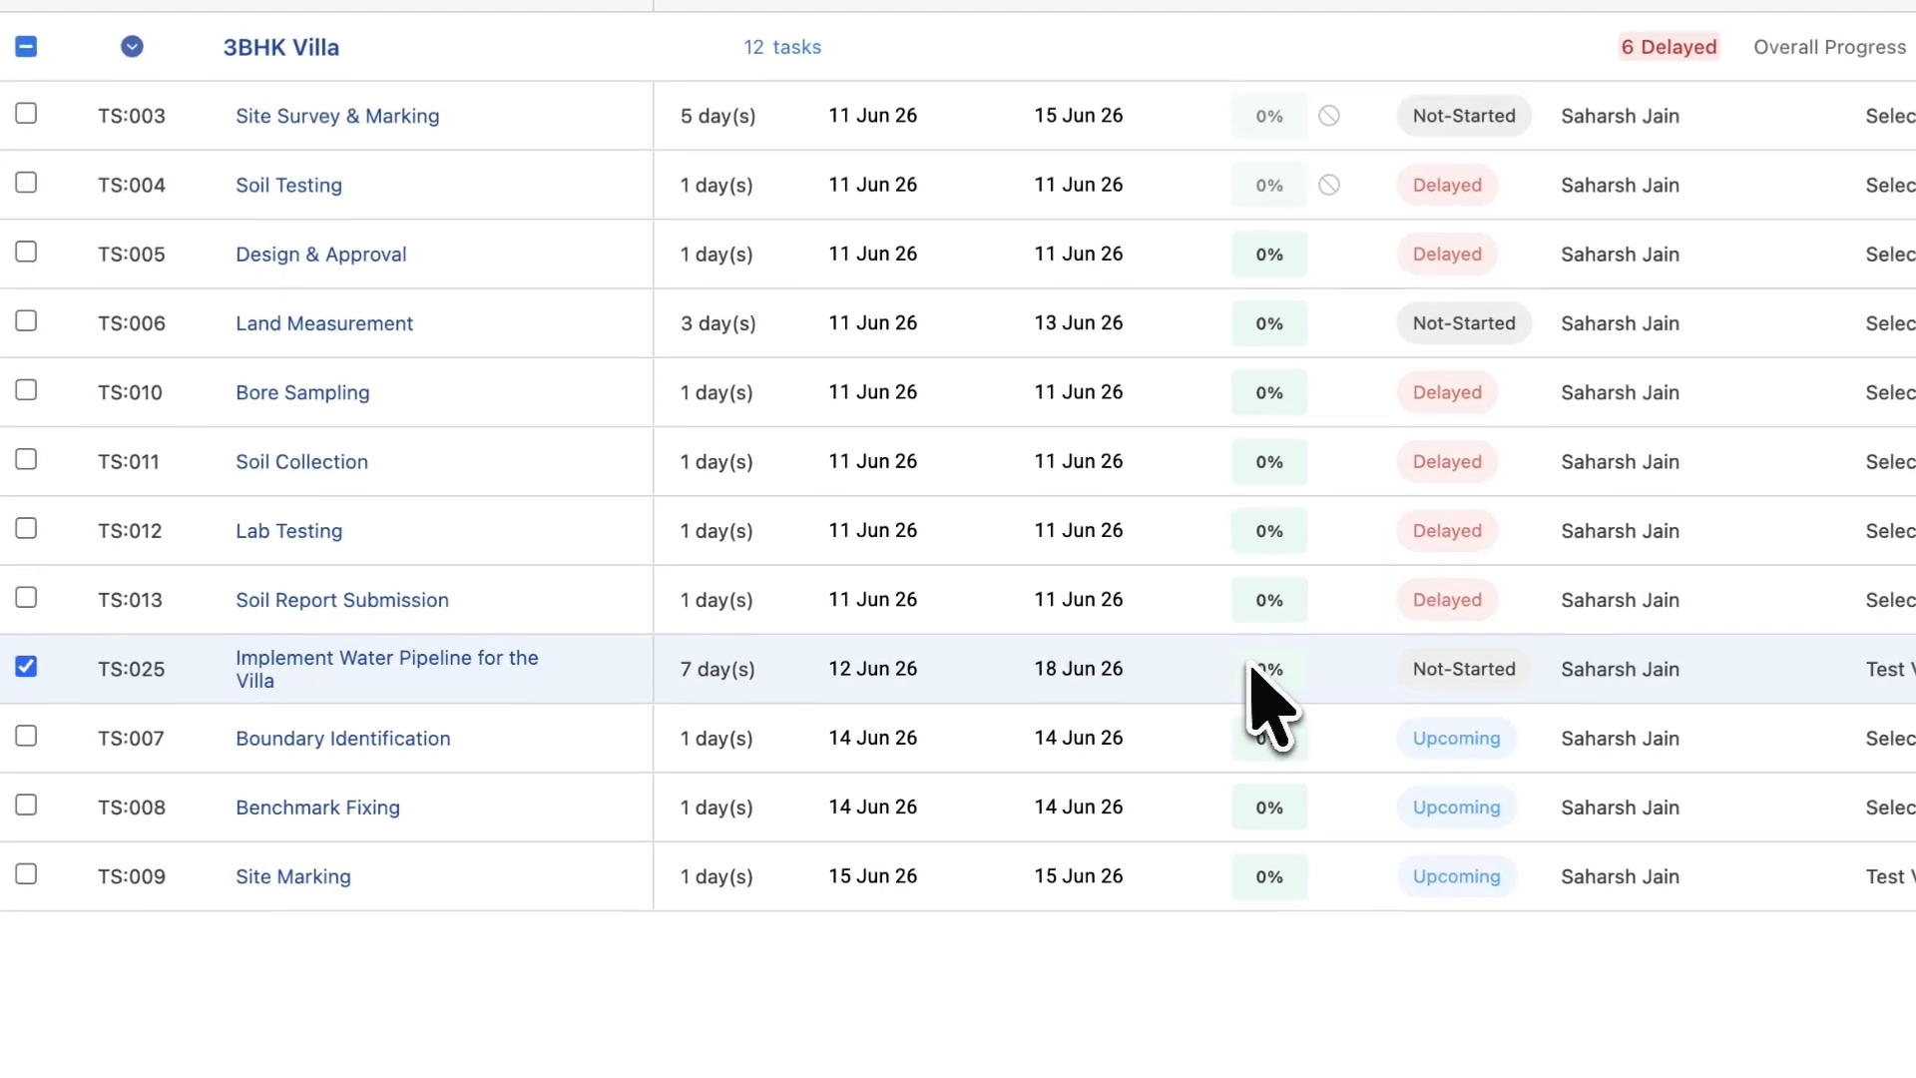
- Record 40% work done on TS:025 in Update Progress
left_click(1273, 668)
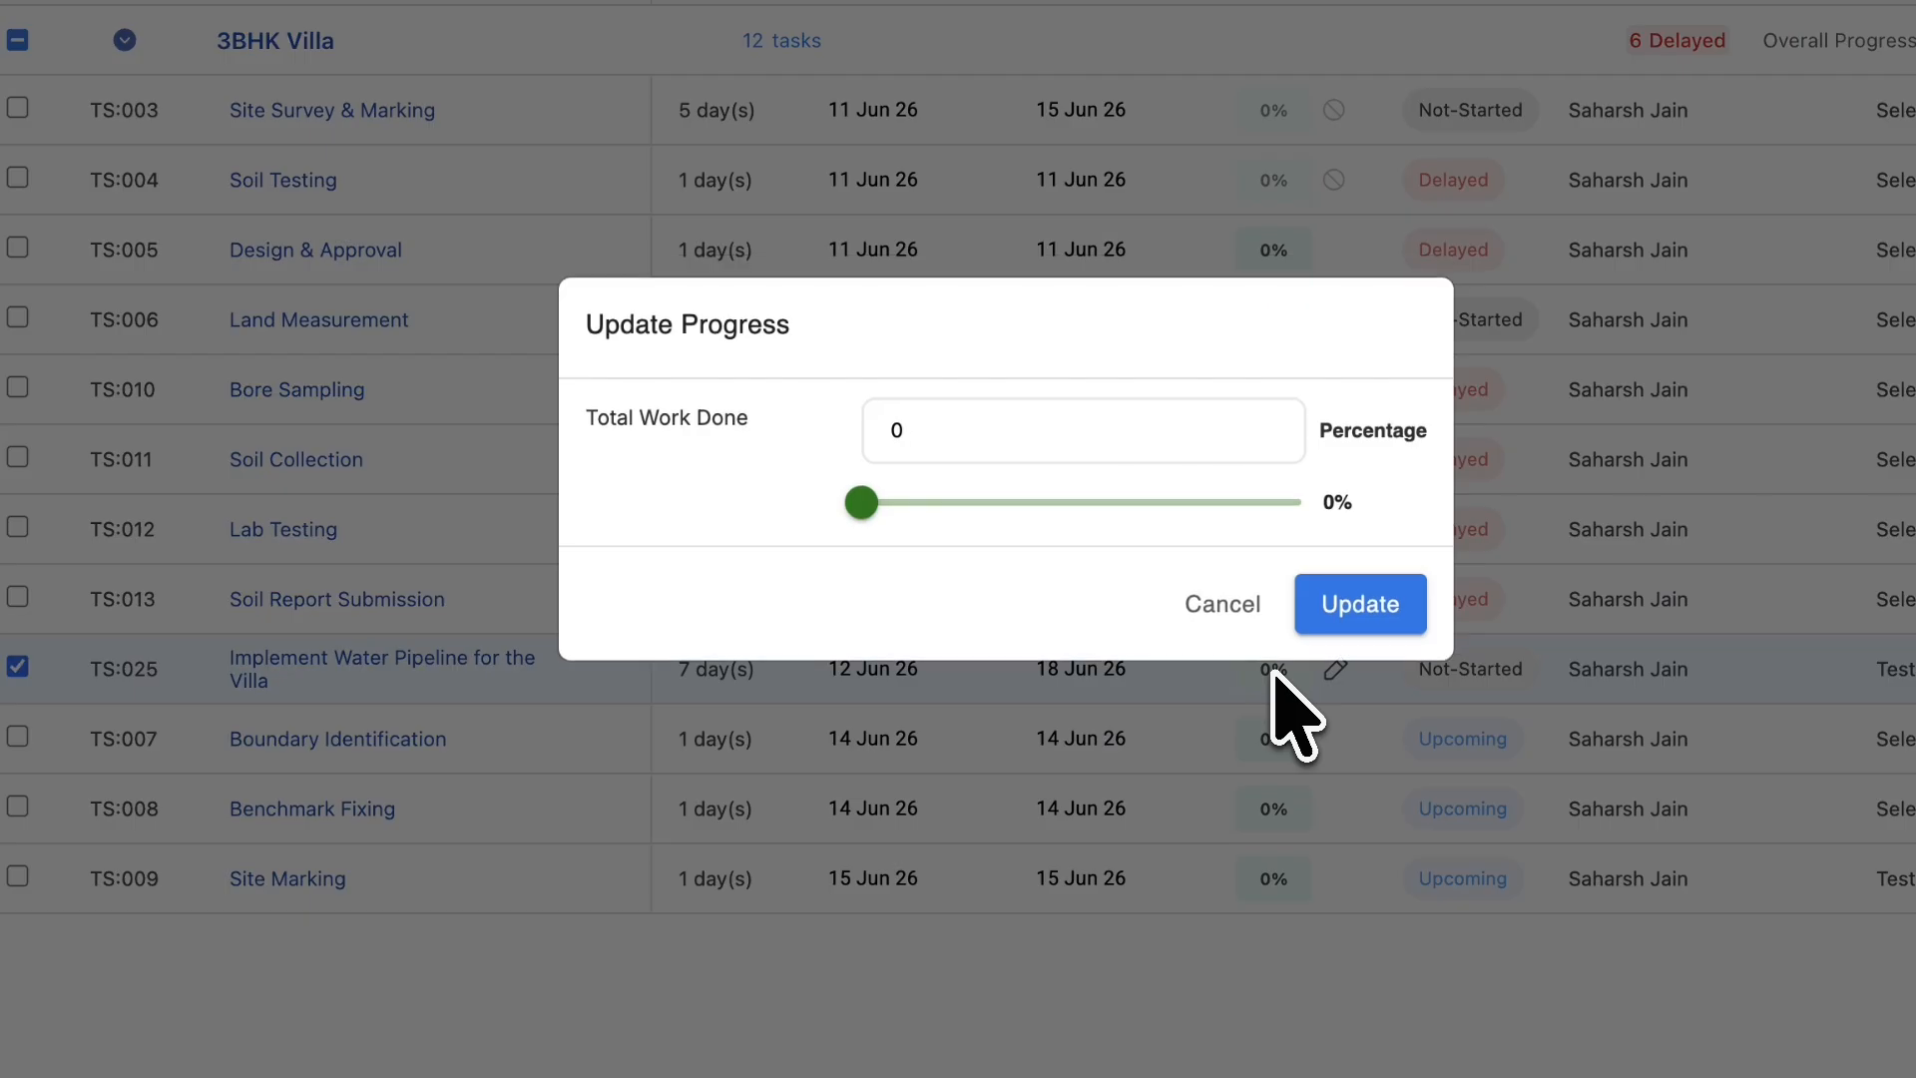
left_click(1018, 501)
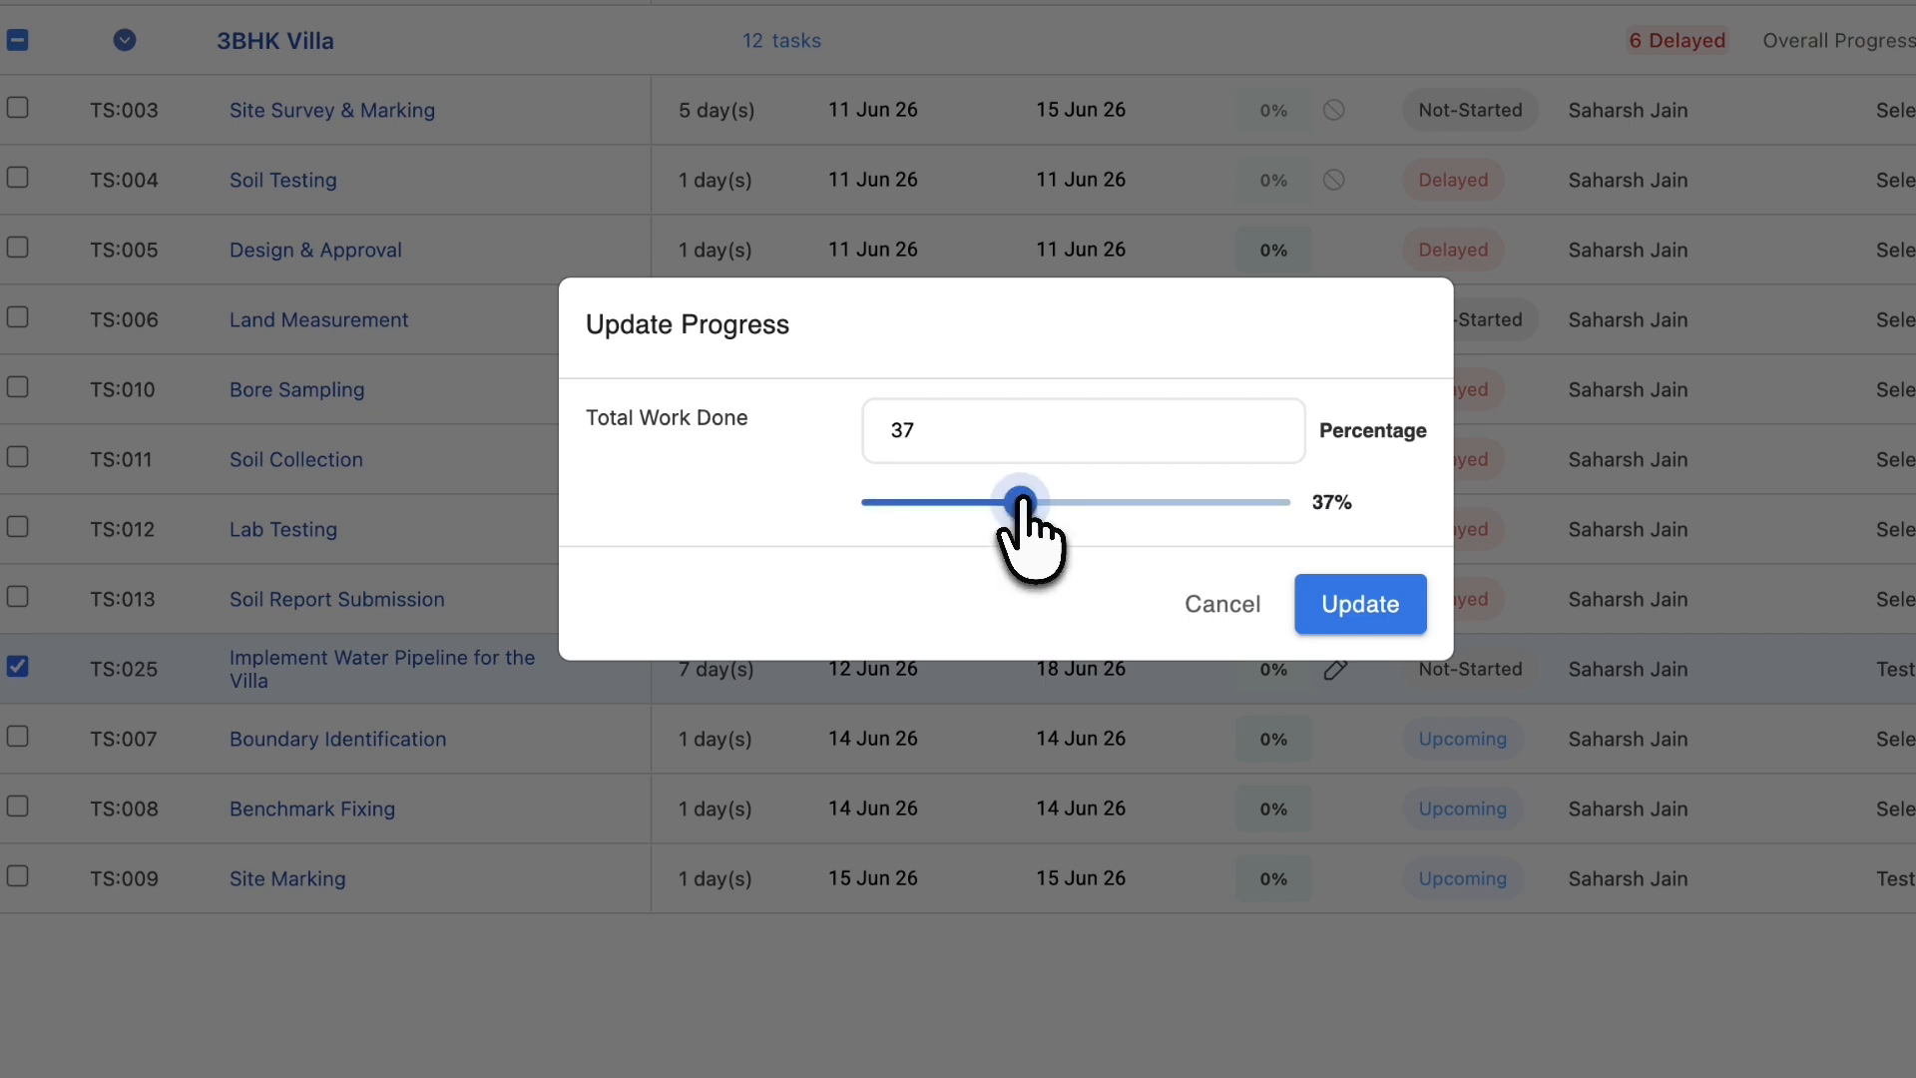
left_click_drag(958, 425, 849, 425)
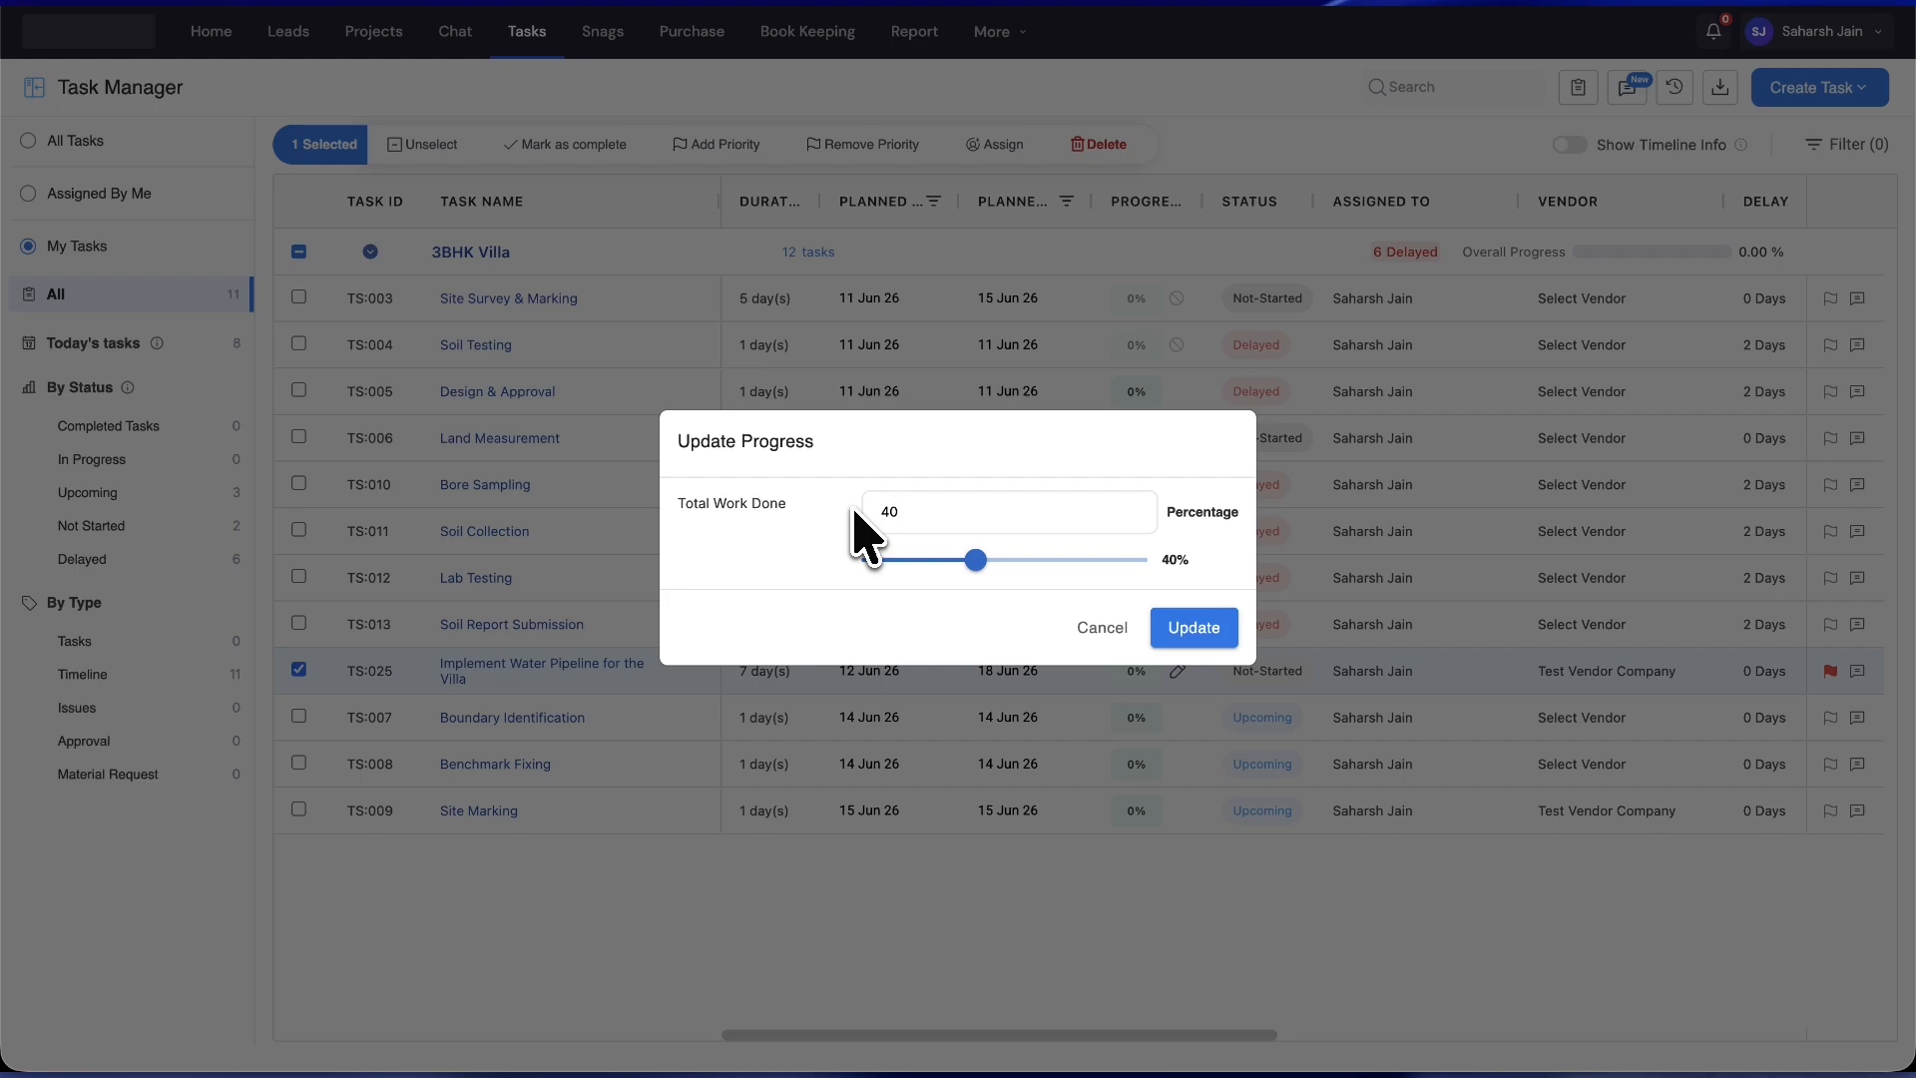
left_click(1177, 627)
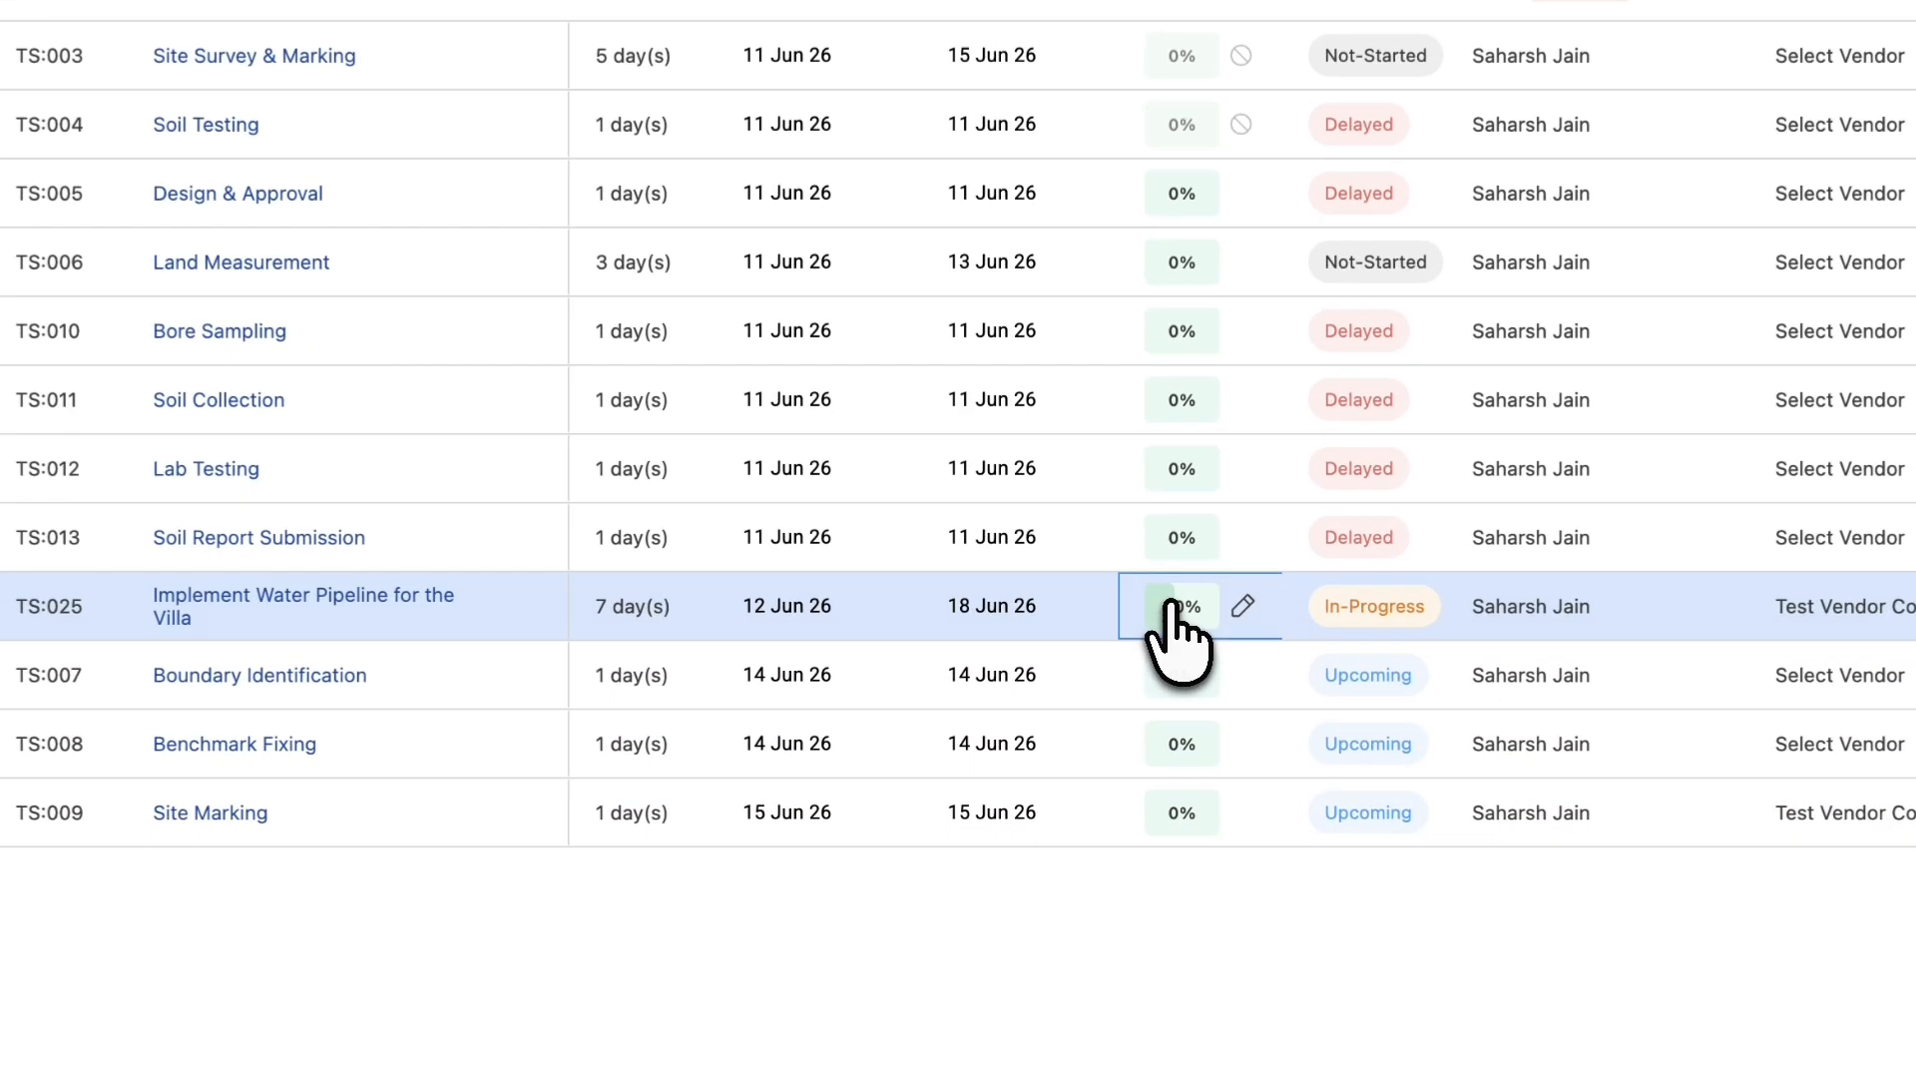
- Try raising TS:025's progress to 100% with the slider
left_click(1147, 670)
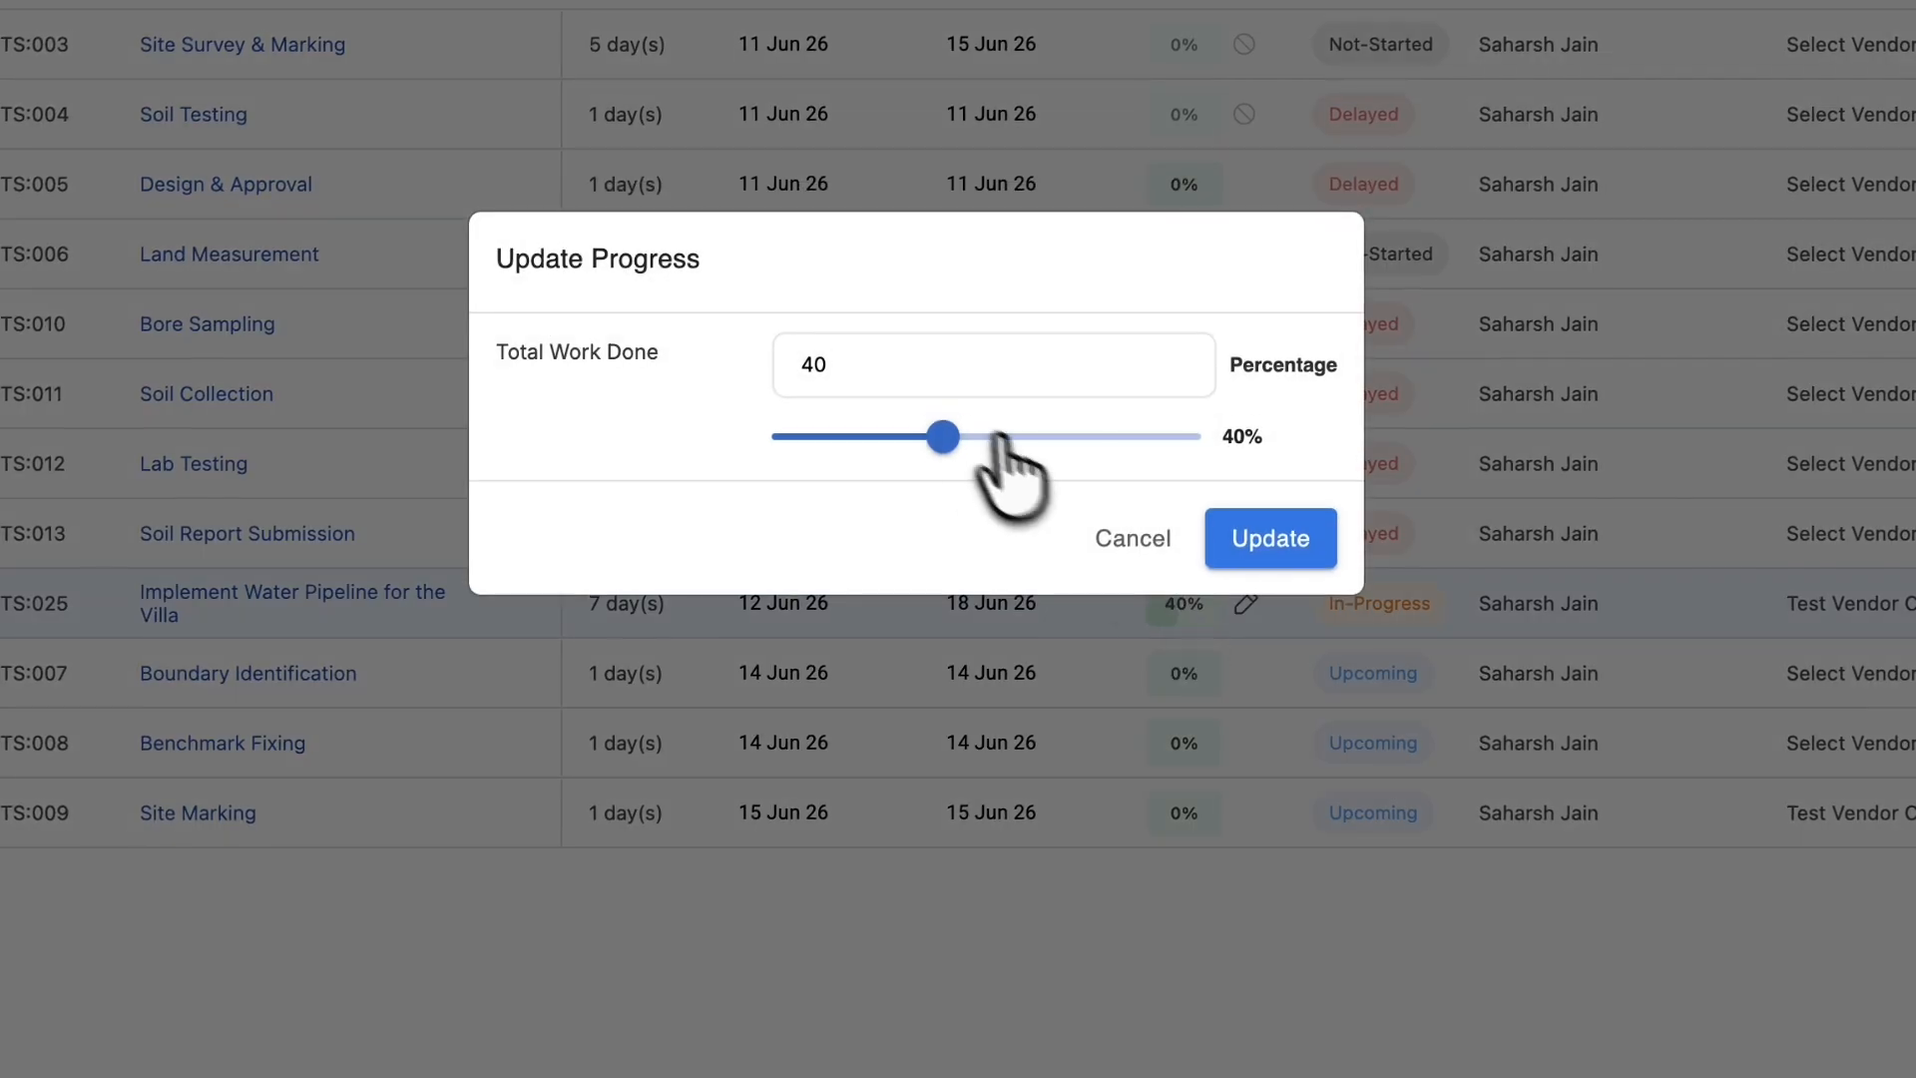
left_click_drag(997, 436, 1237, 454)
left_click(1270, 539)
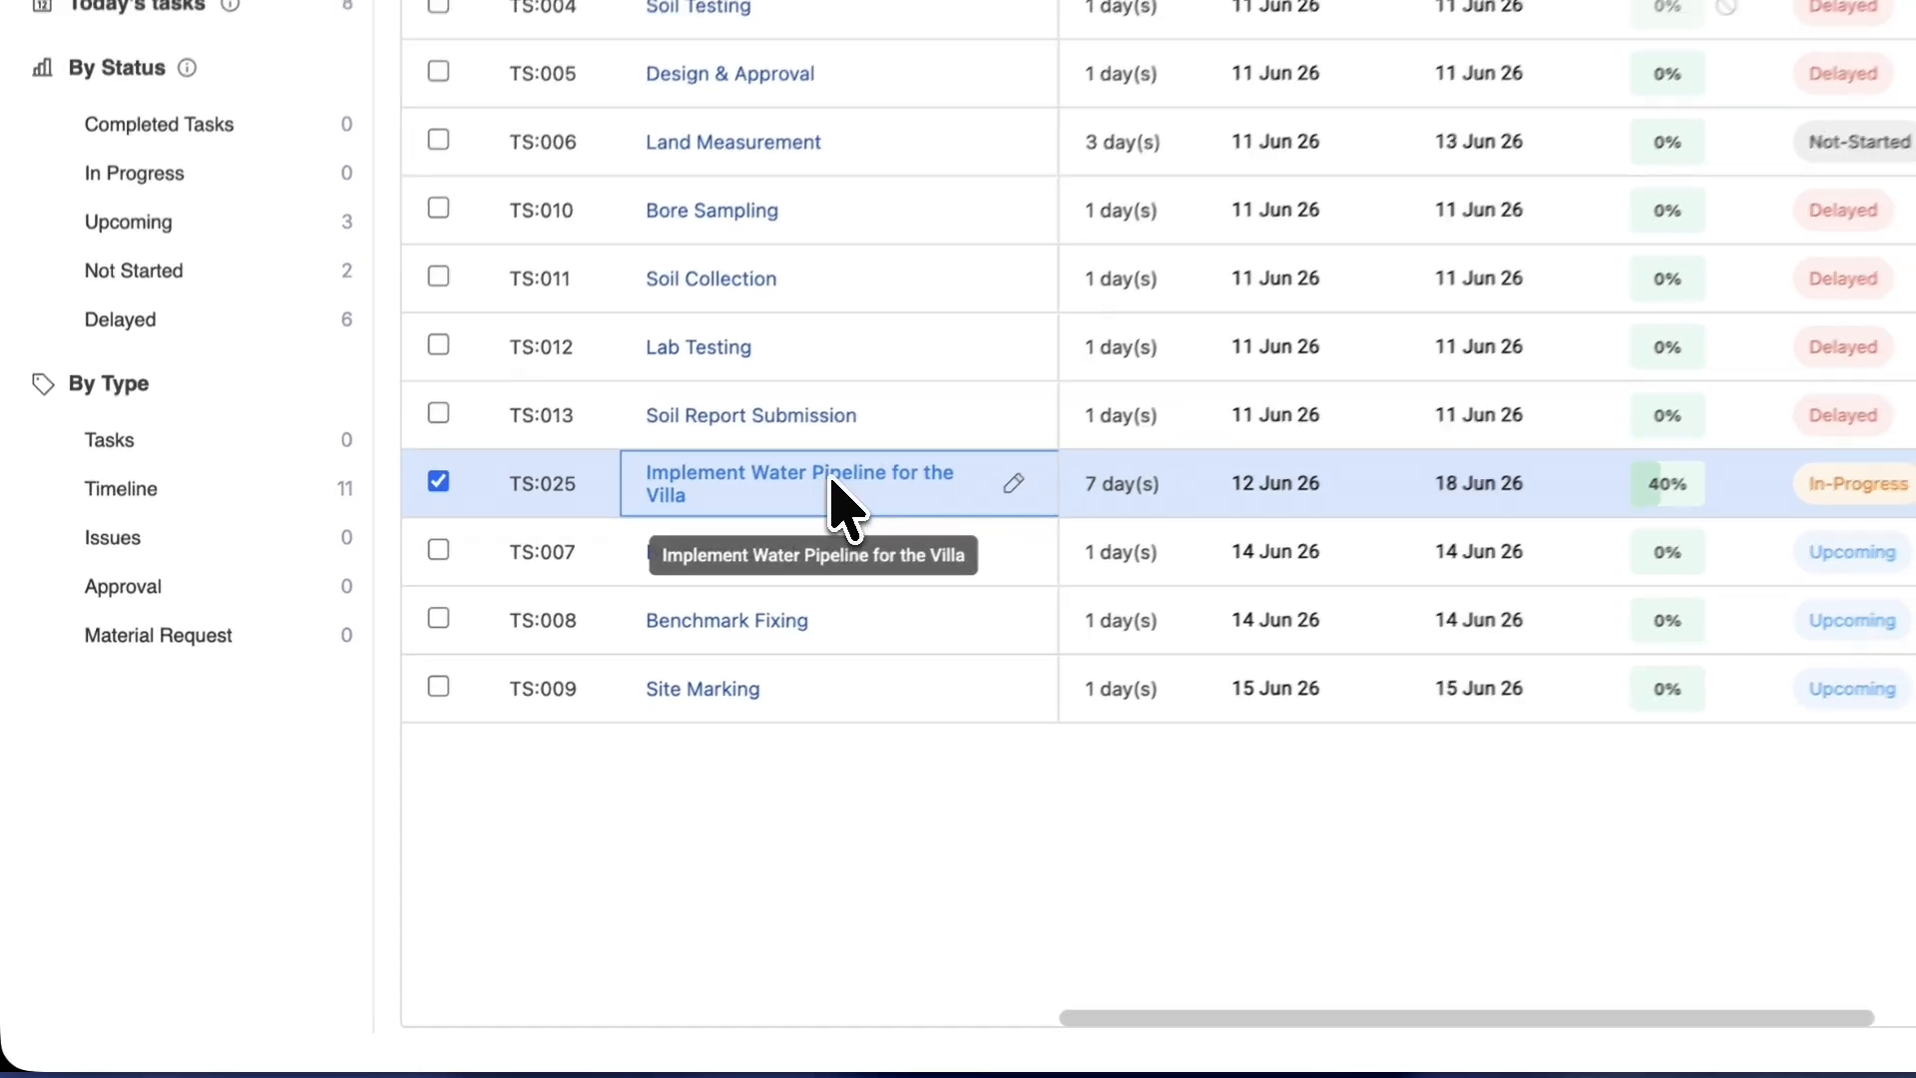
- Open TS:025's details and attach download (1).jpeg to its progress update
left_click(566, 667)
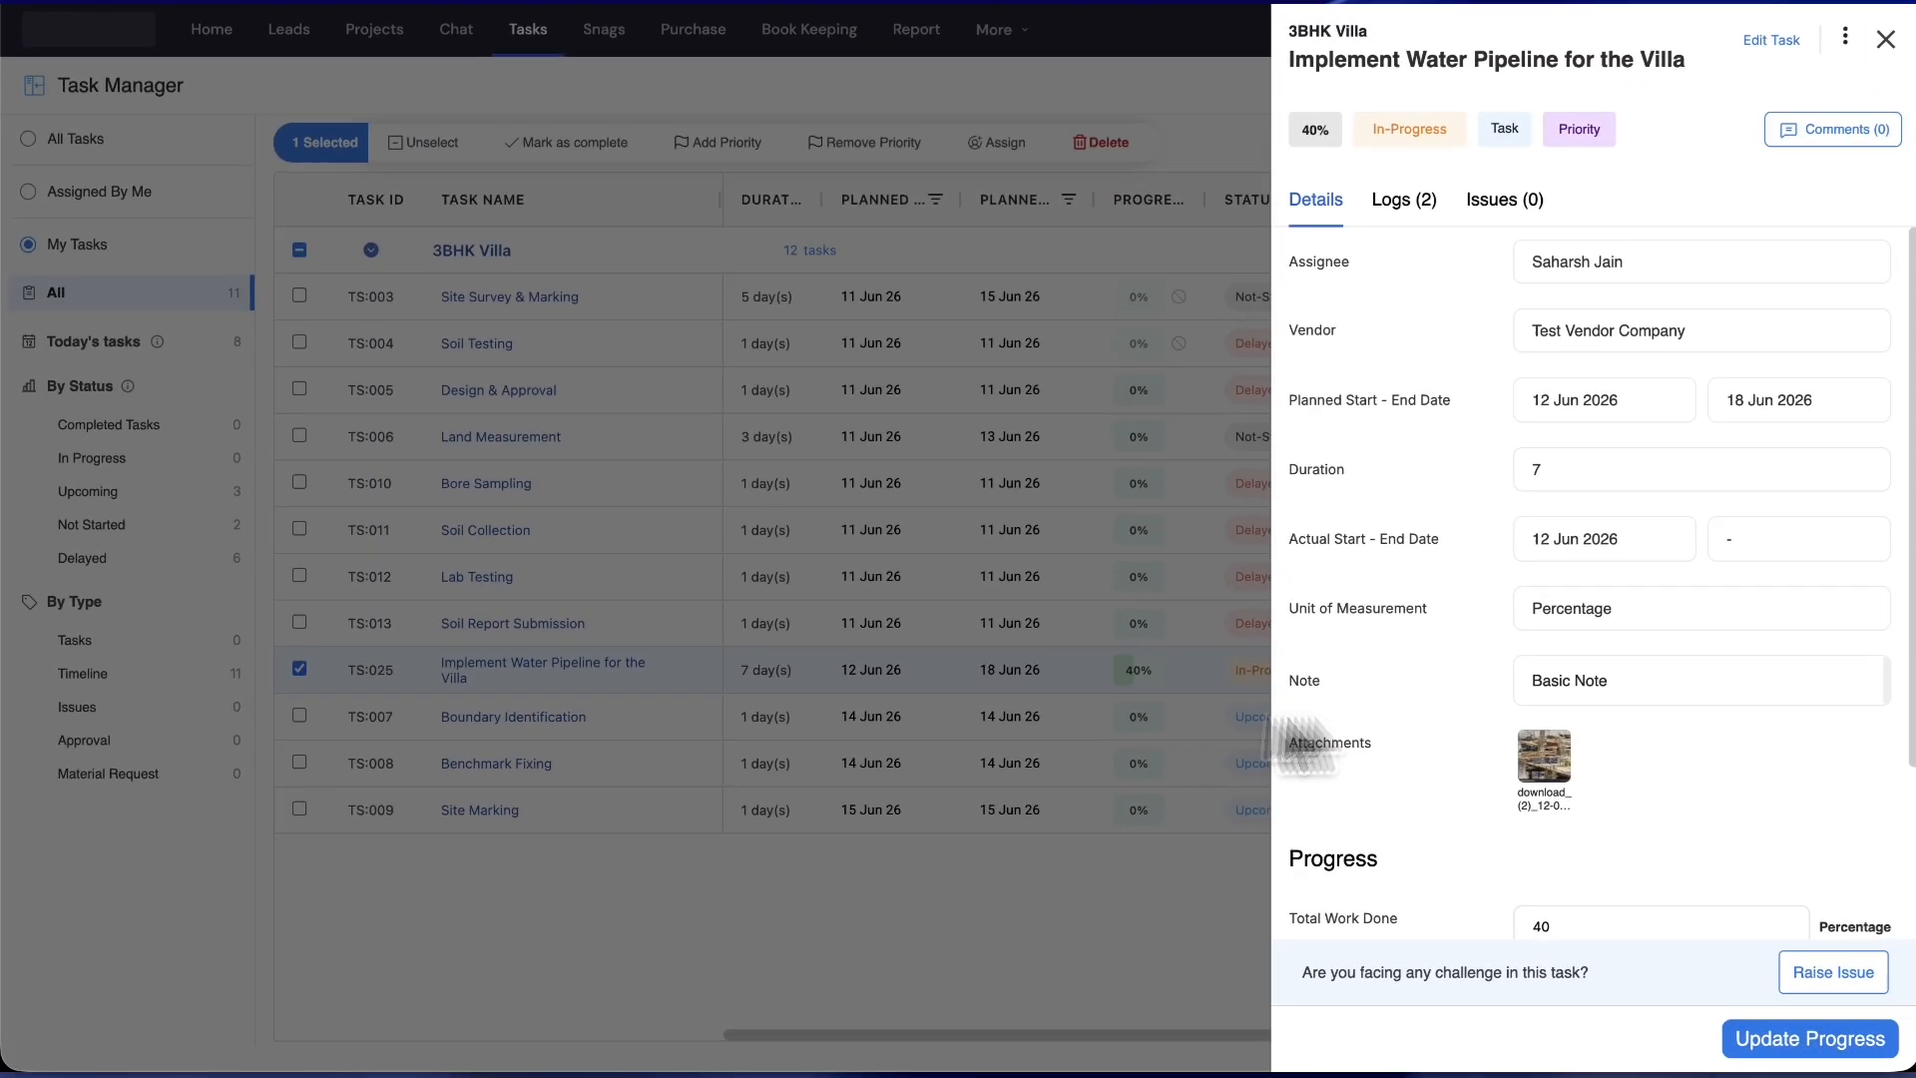
scroll(1626, 759, "down", 3)
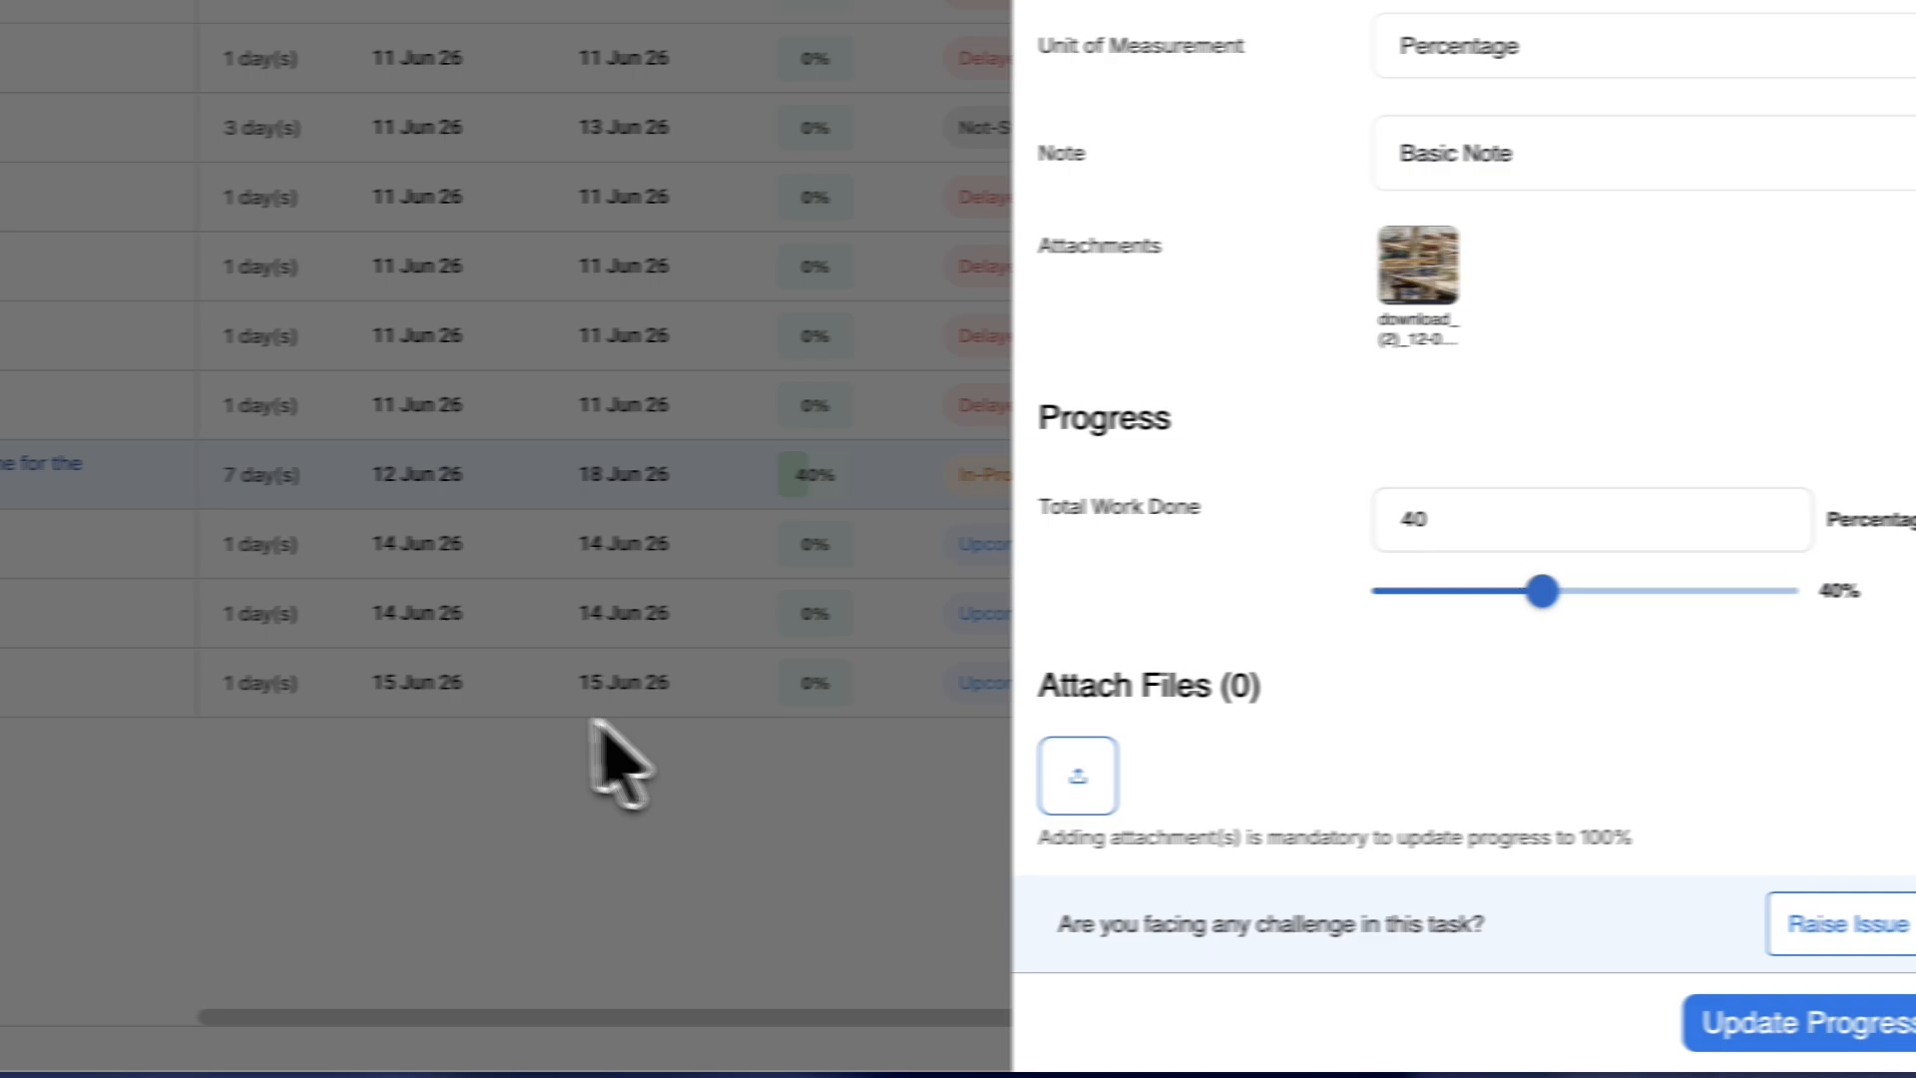
left_click(598, 729)
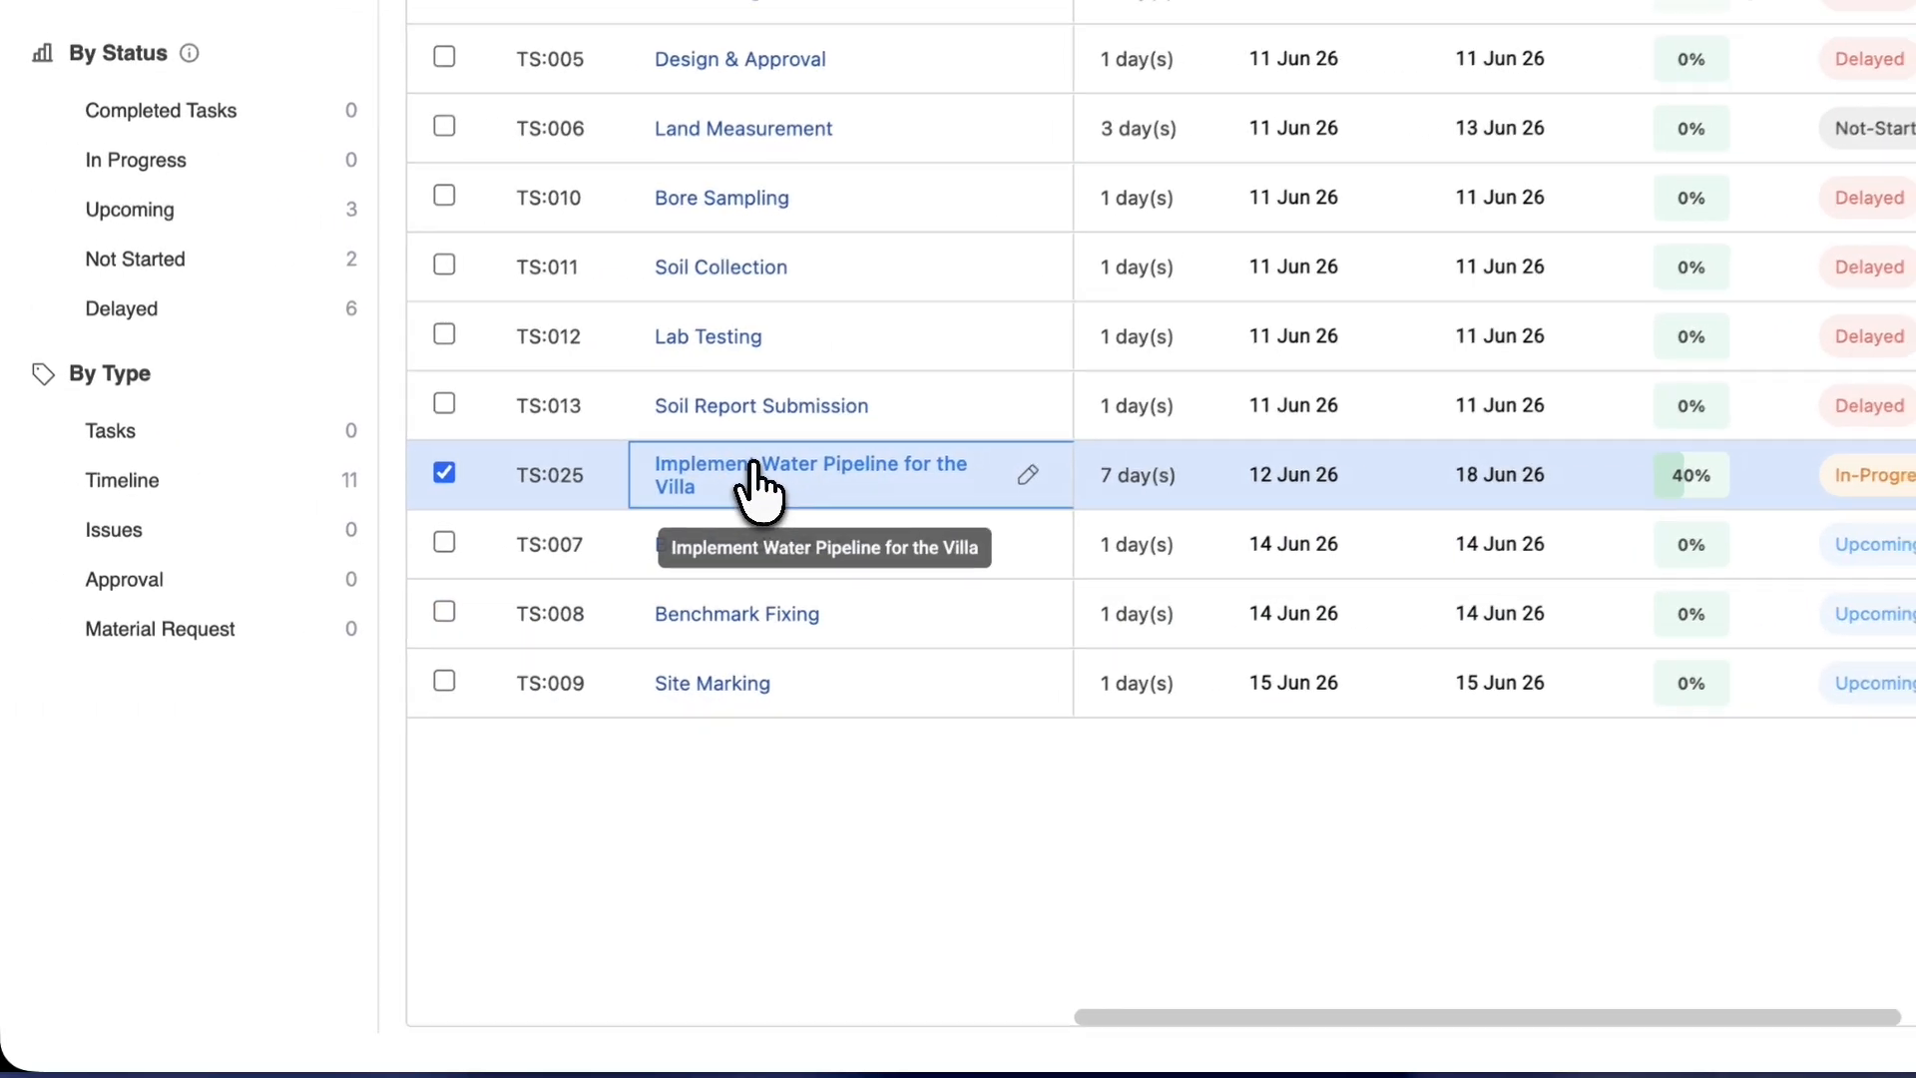
left_click(756, 484)
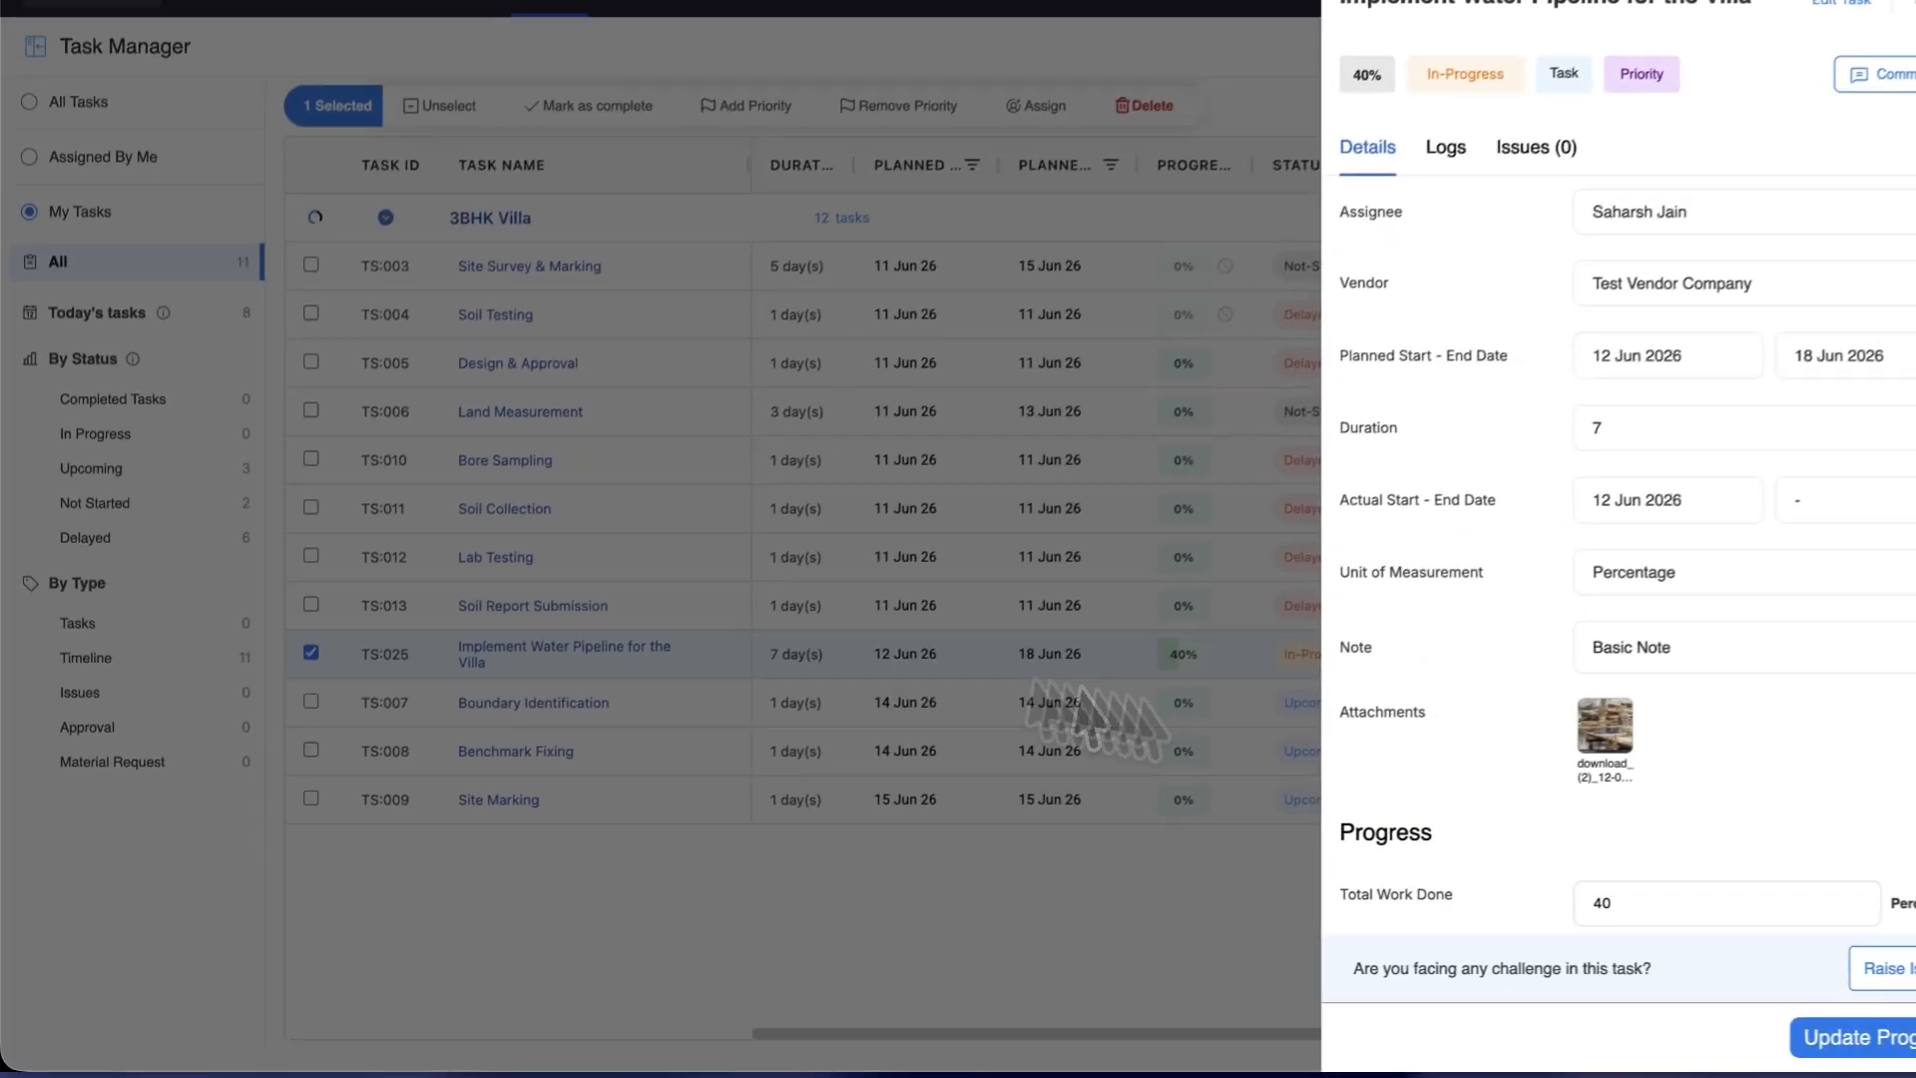
scroll(1465, 903, "down", 3)
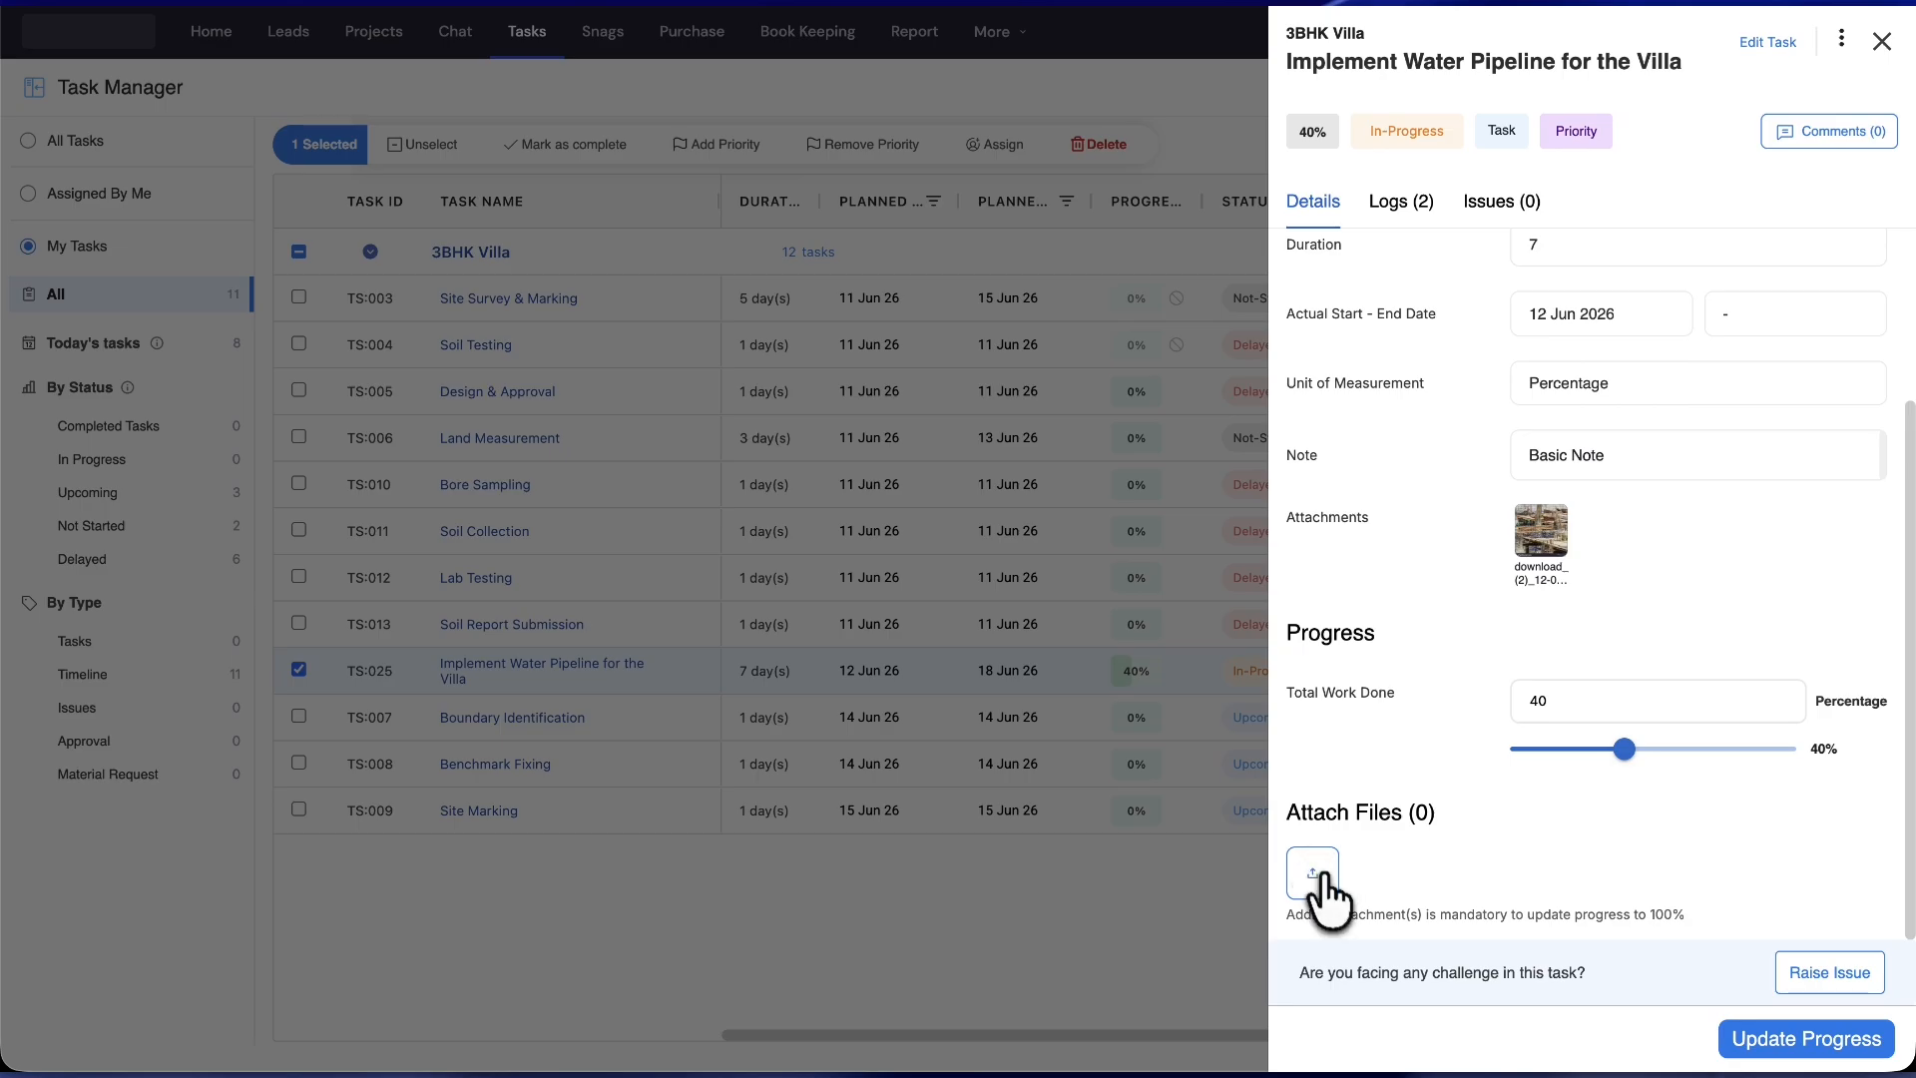
left_click(1315, 876)
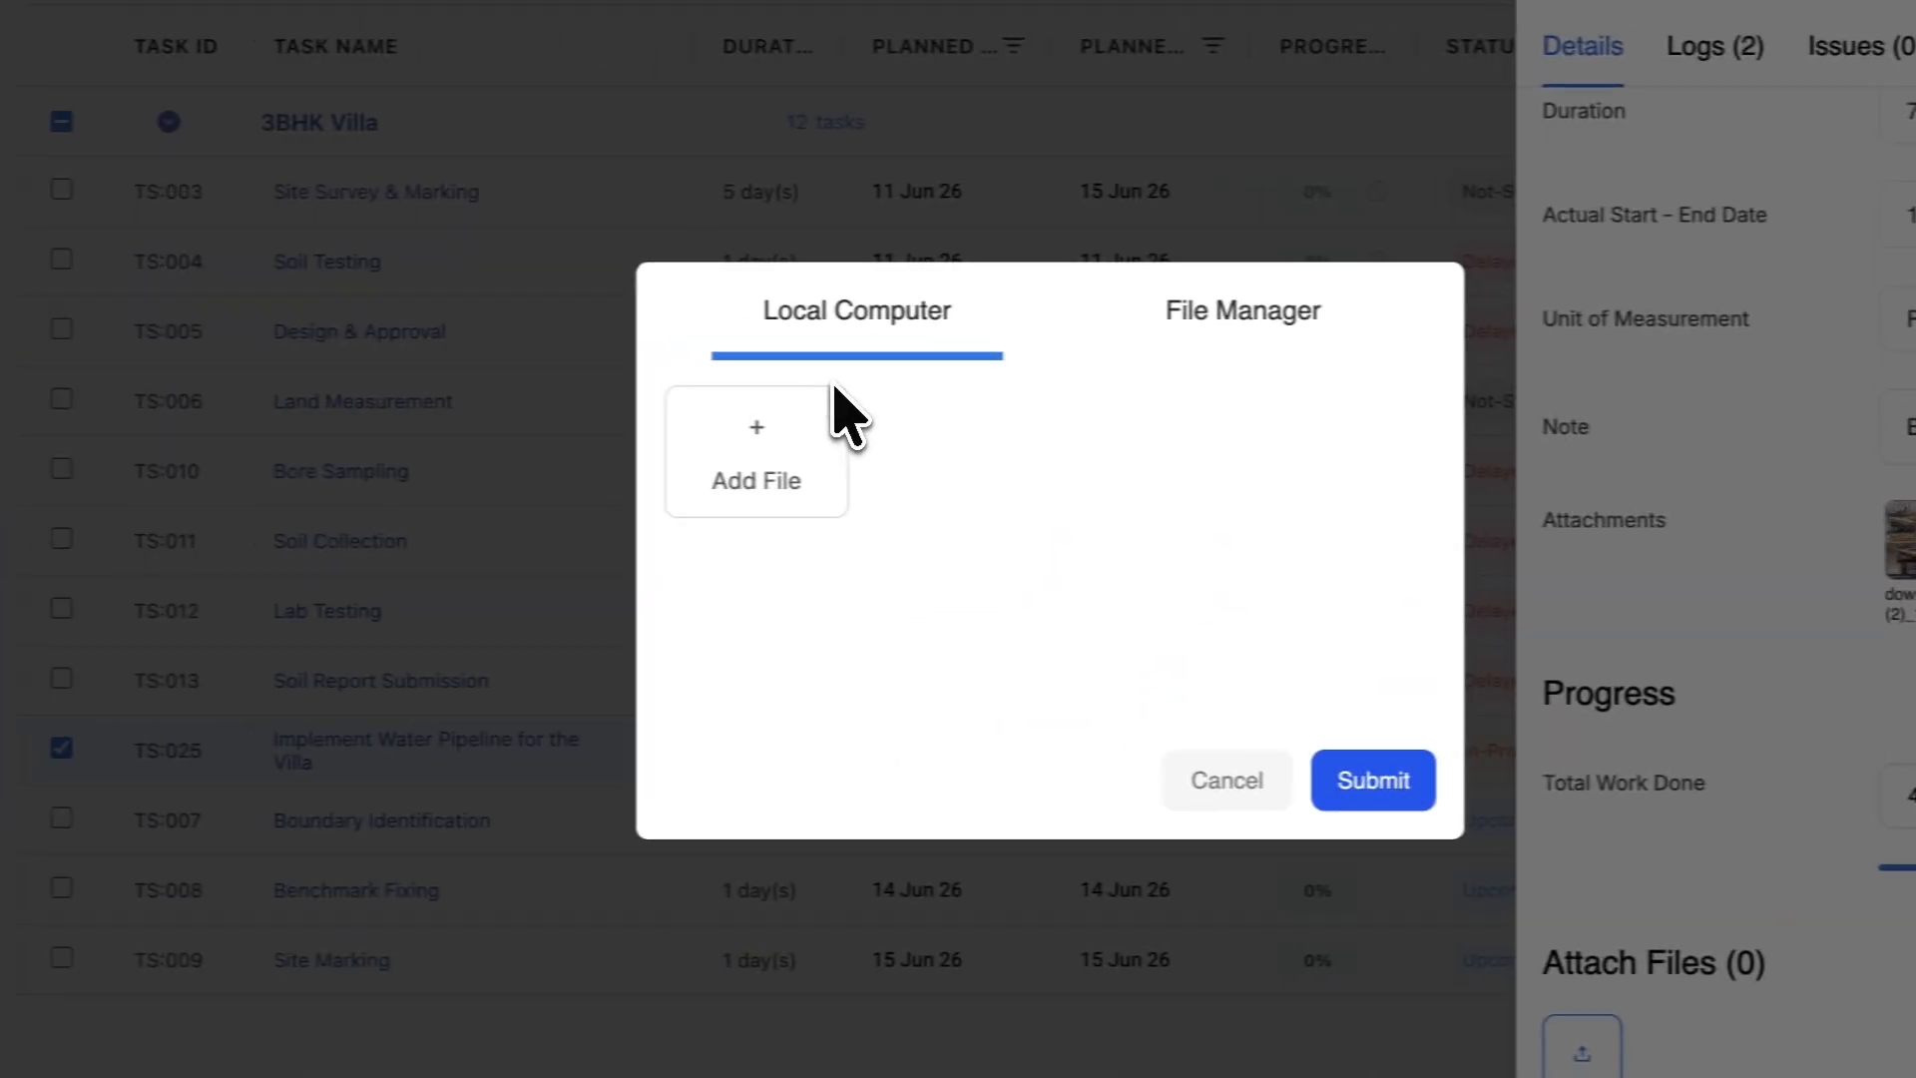
left_click(404, 264)
left_click(816, 377)
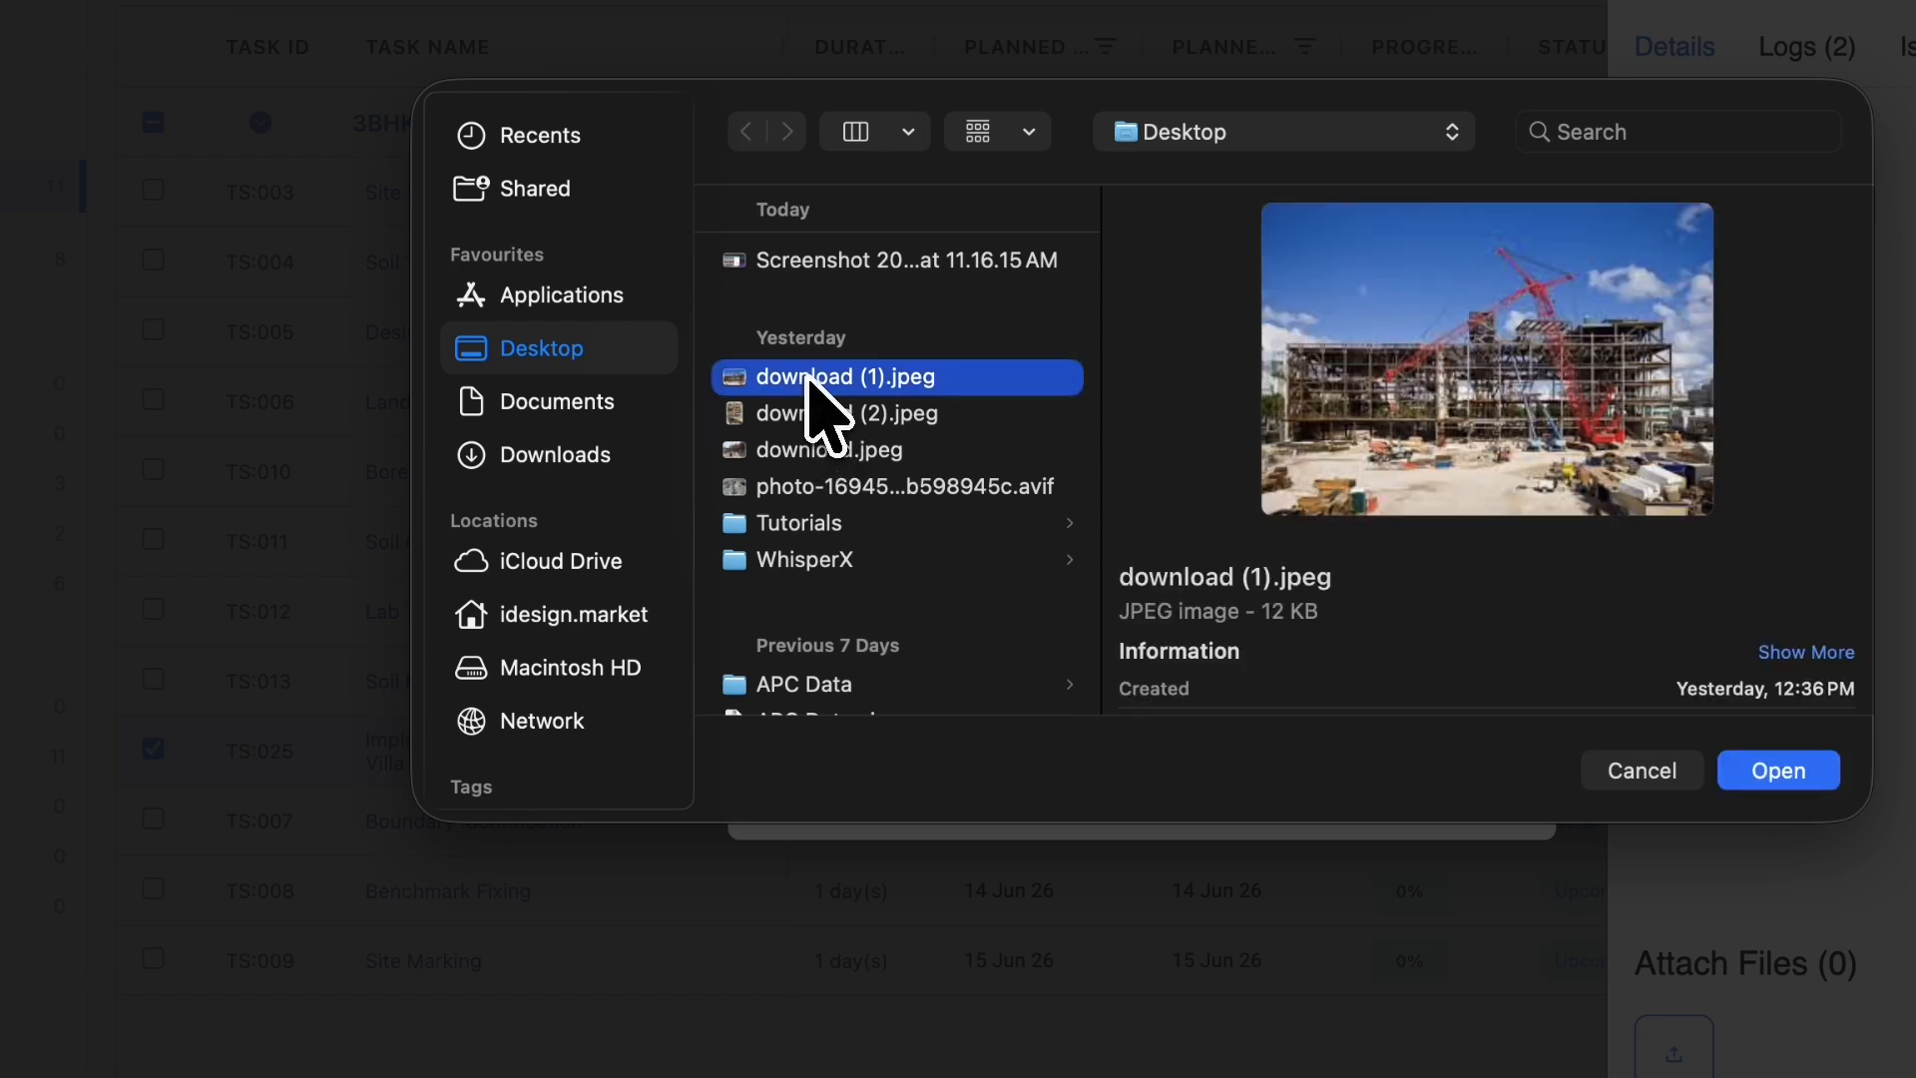
left_click(1235, 509)
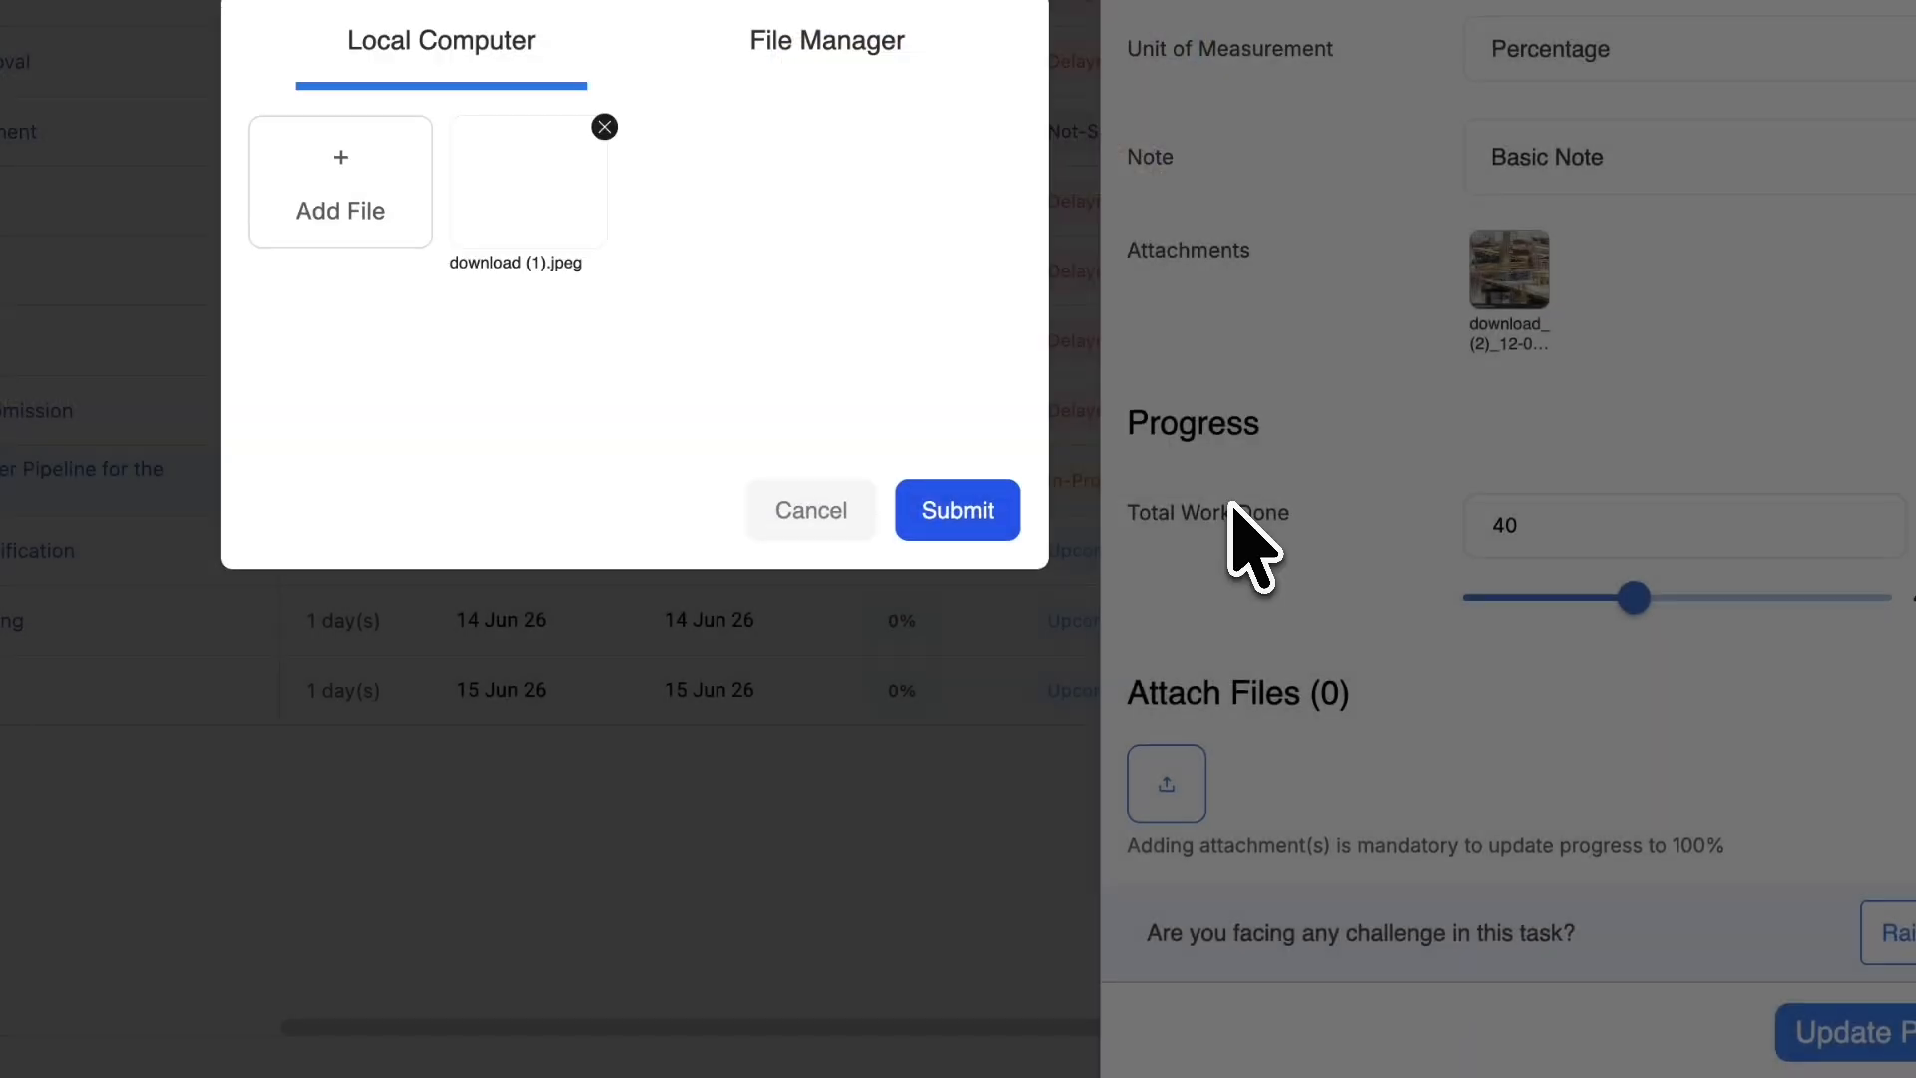
left_click(936, 514)
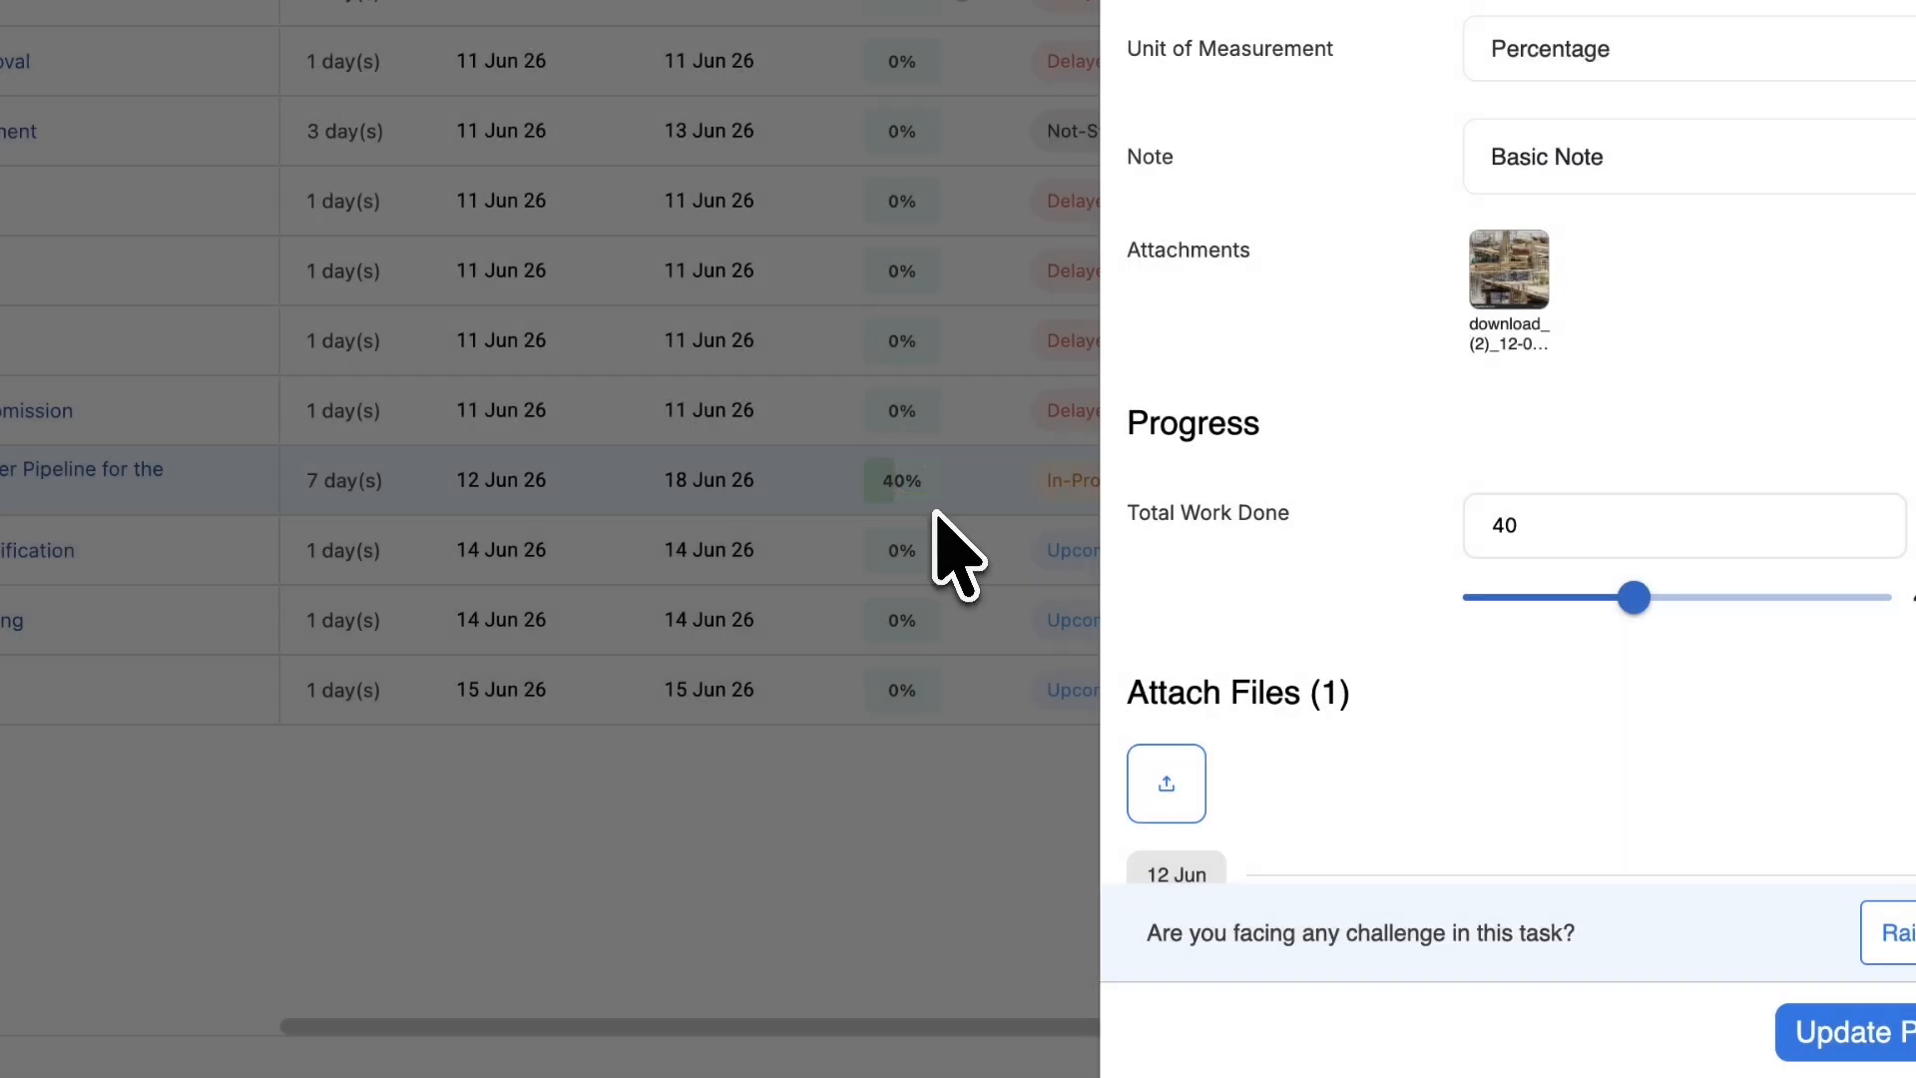
- Set the work done to 100% and save the progress update
scroll(1432, 769, "down", 3)
left_click_drag(1496, 372, 1791, 429)
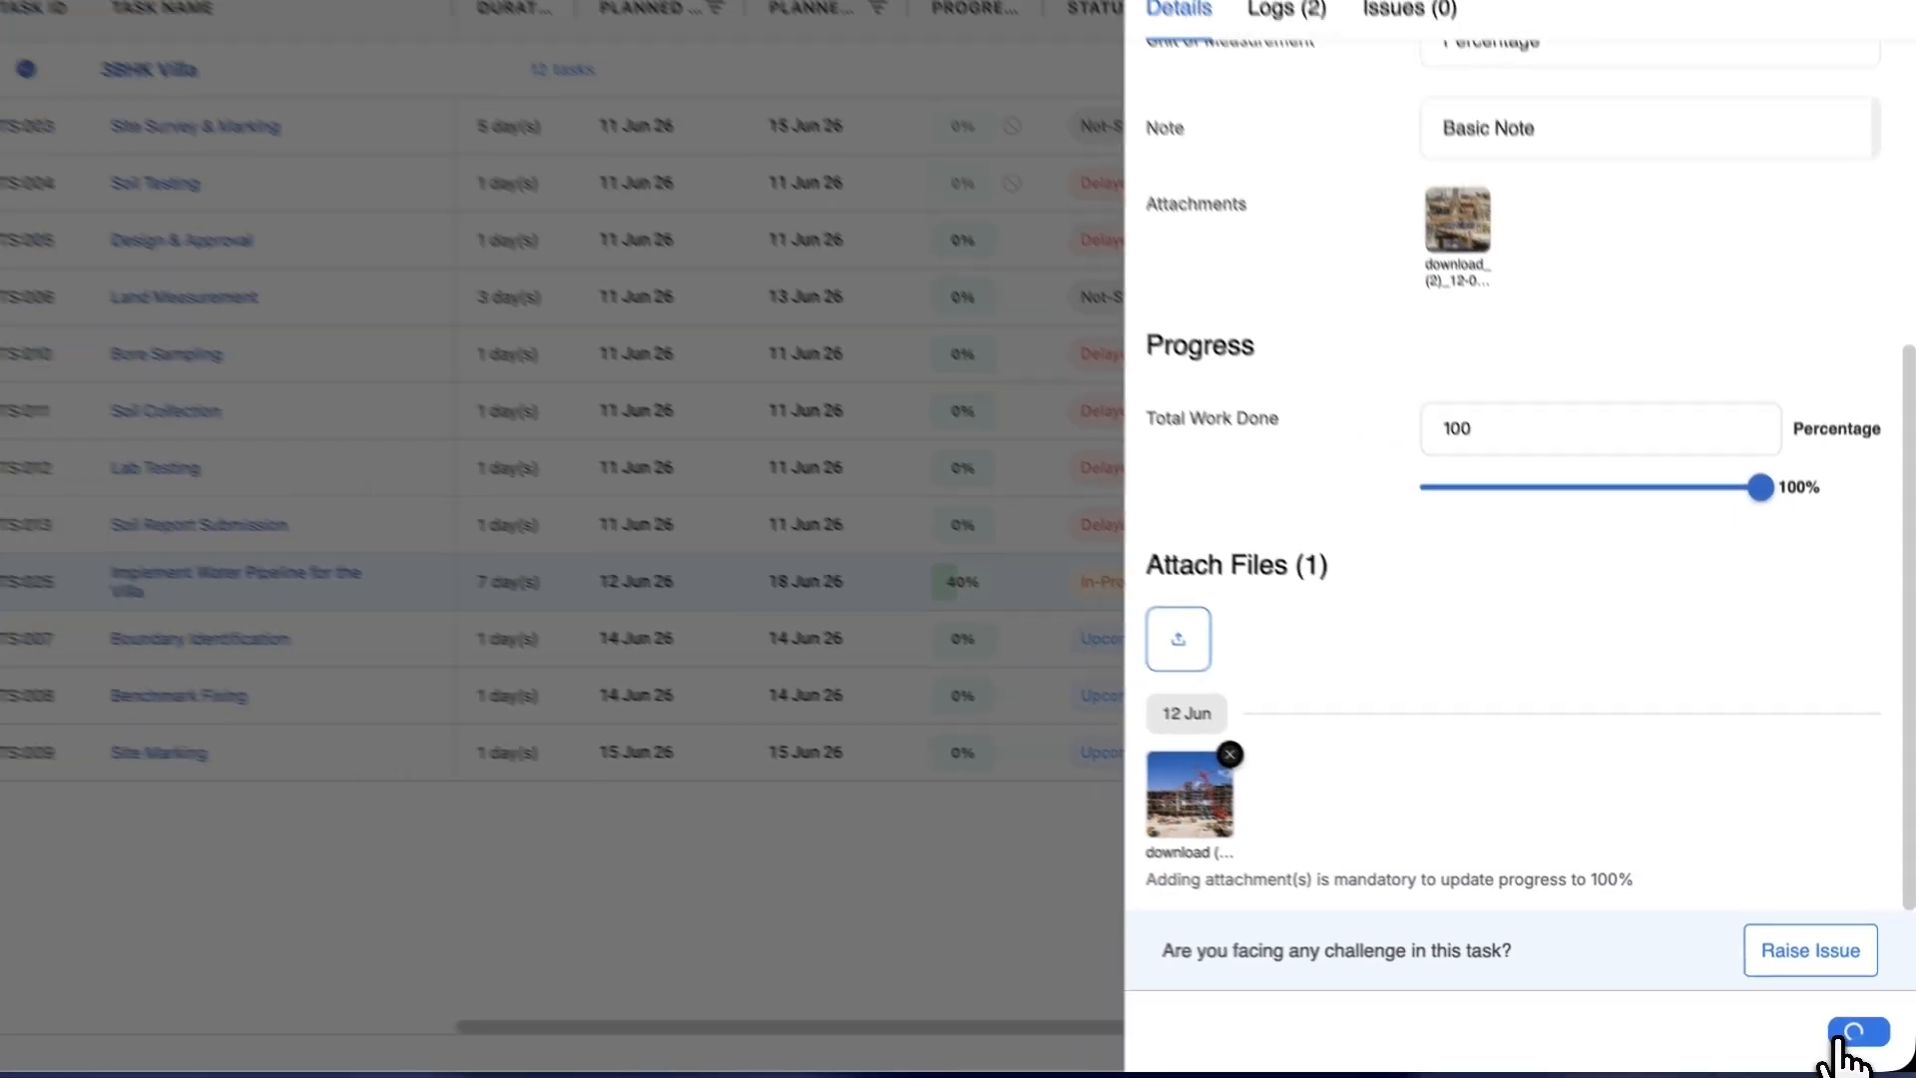
left_click(1818, 1038)
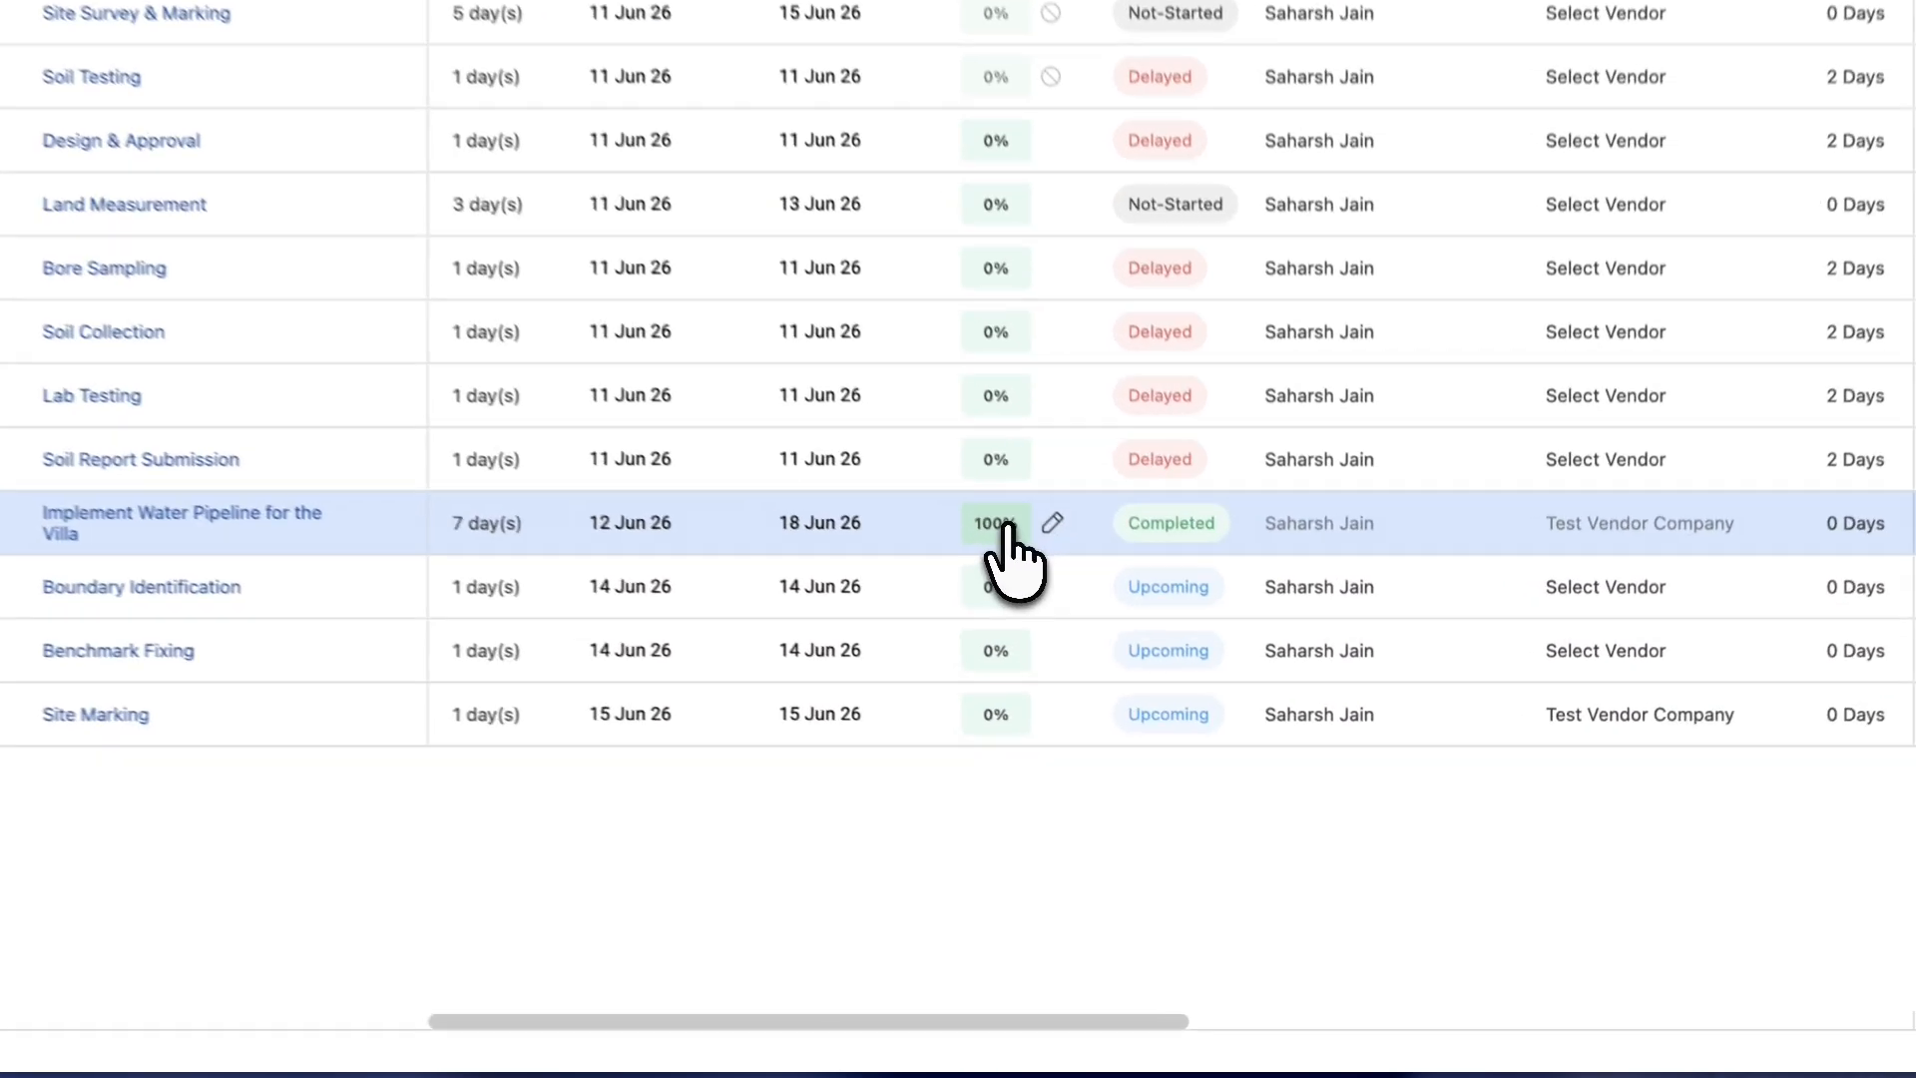
- Set TS:025's progress slider to 64% and apply the update
left_click(1144, 676)
left_click(1041, 560)
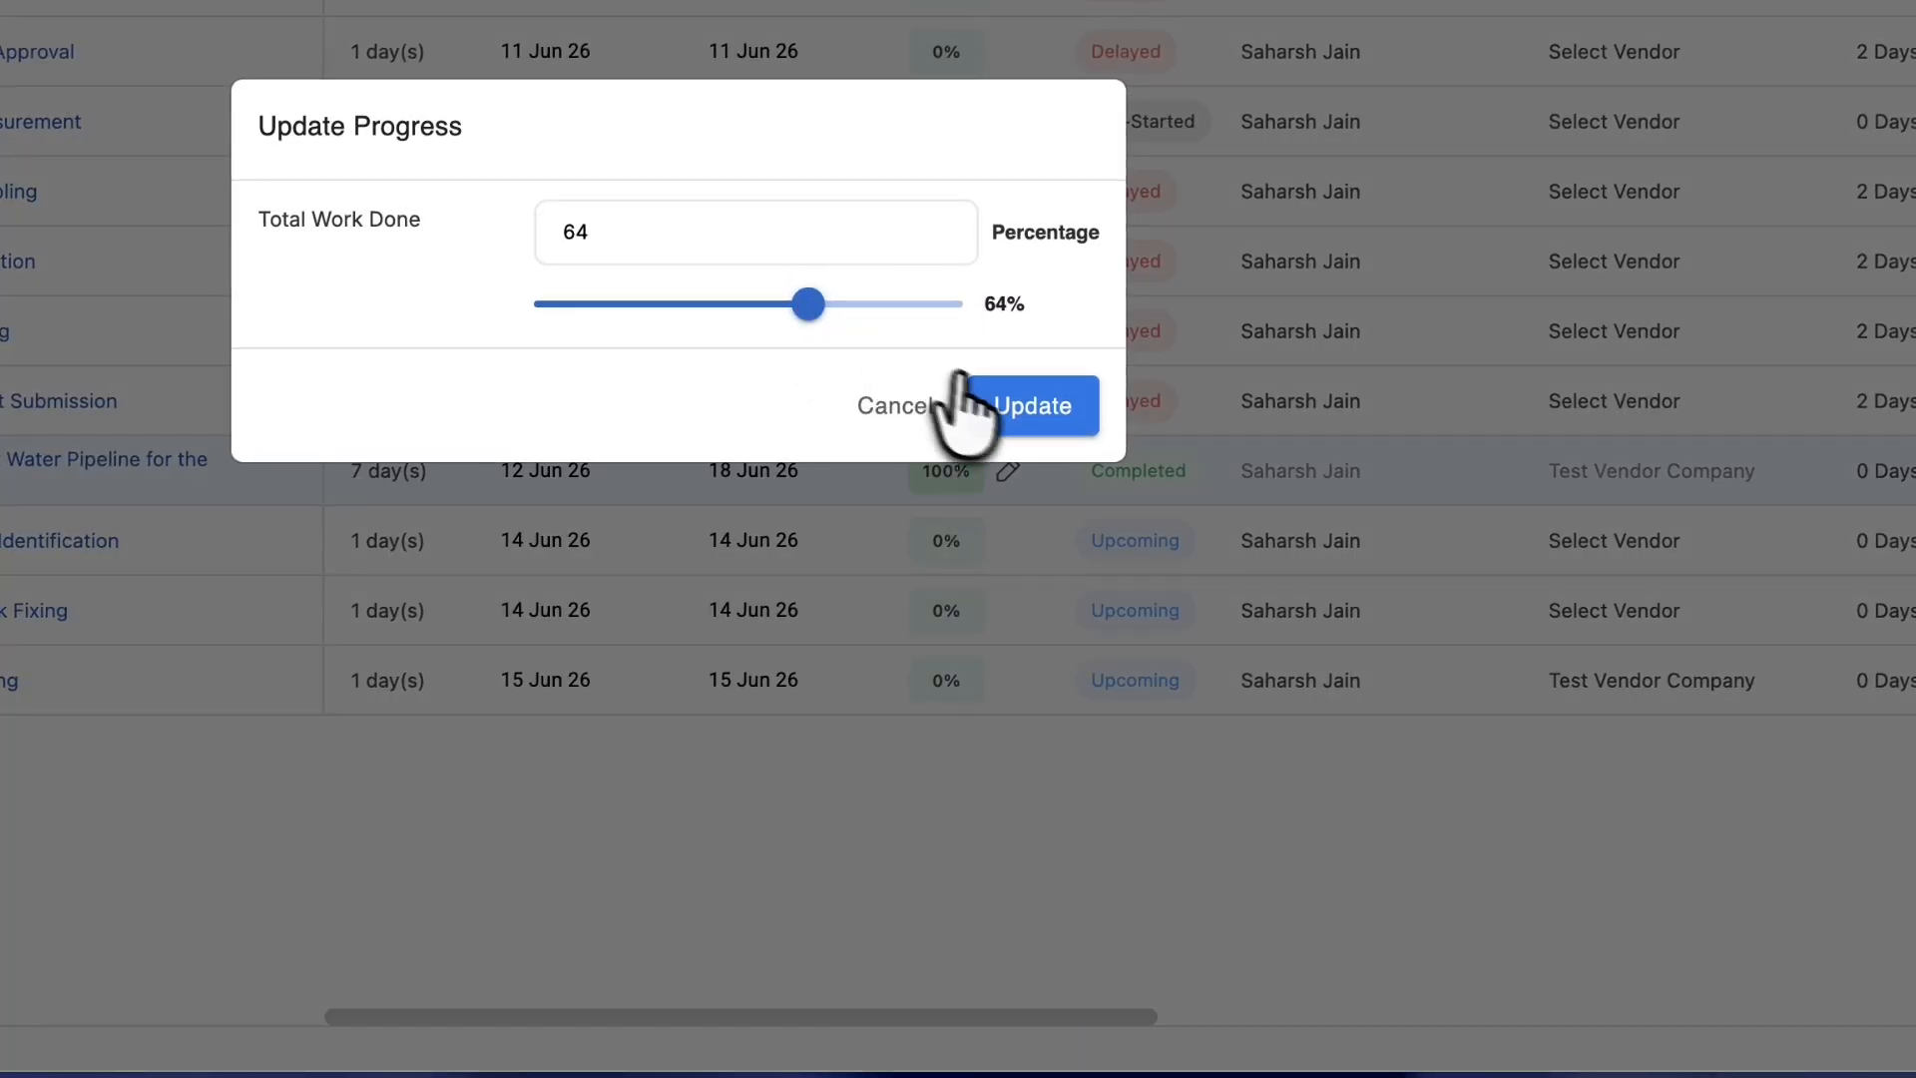
left_click(1033, 406)
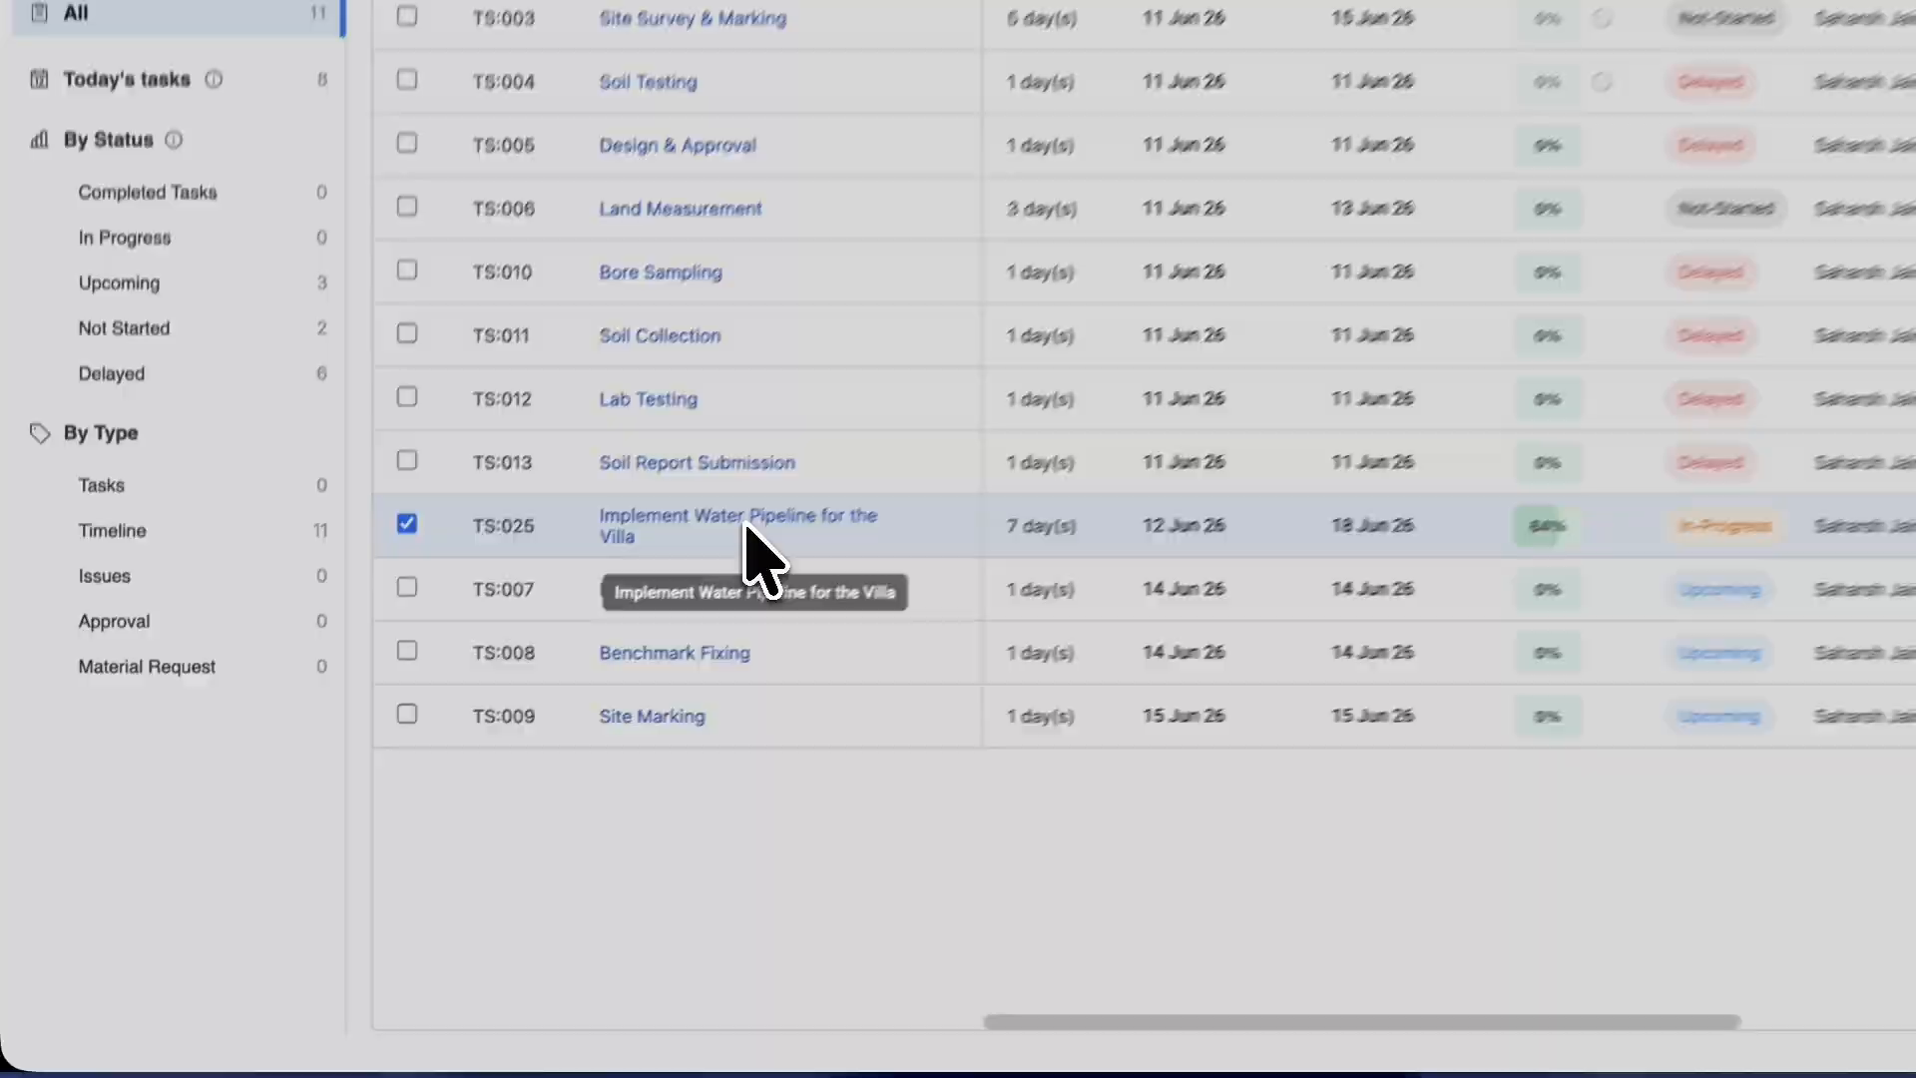
- From the water pipeline task's details, start a new issue titled 'Pipeline Leakage'
left_click(809, 473)
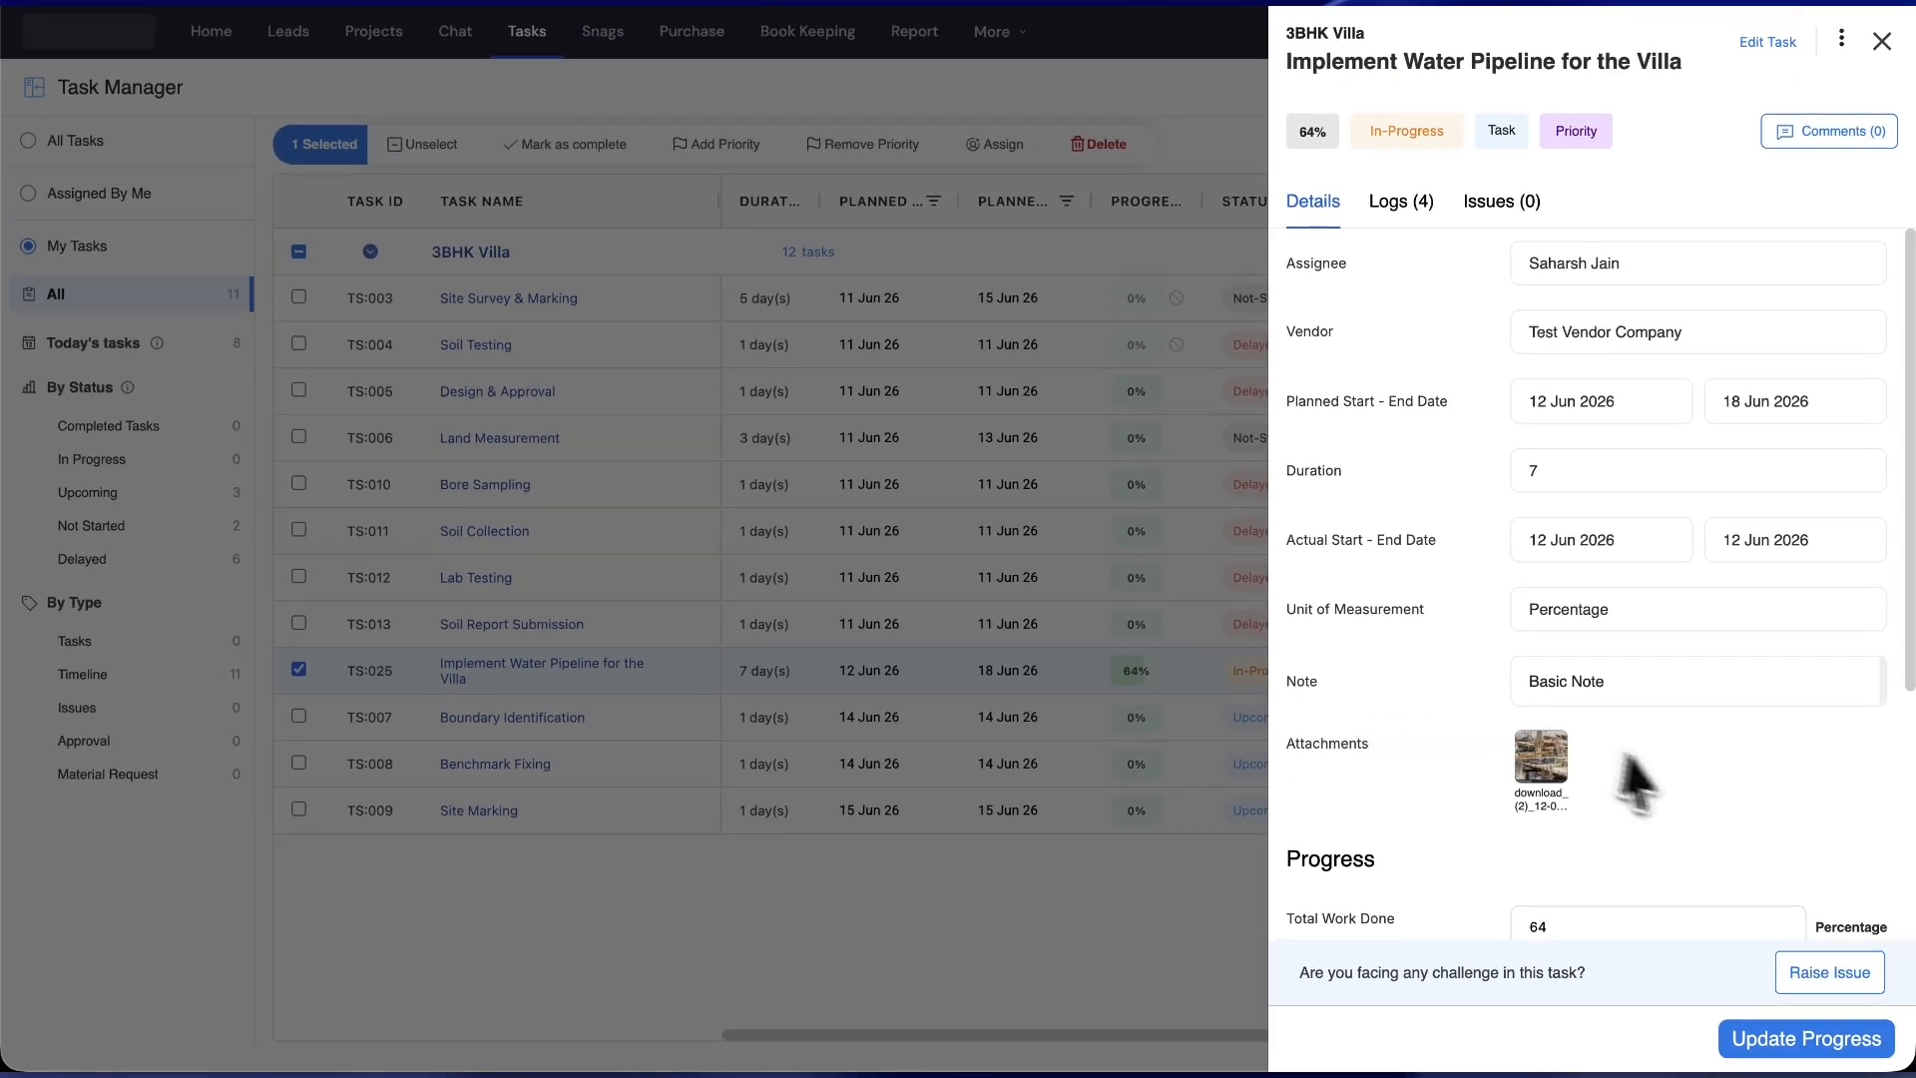
scroll(1628, 759, "down", 5)
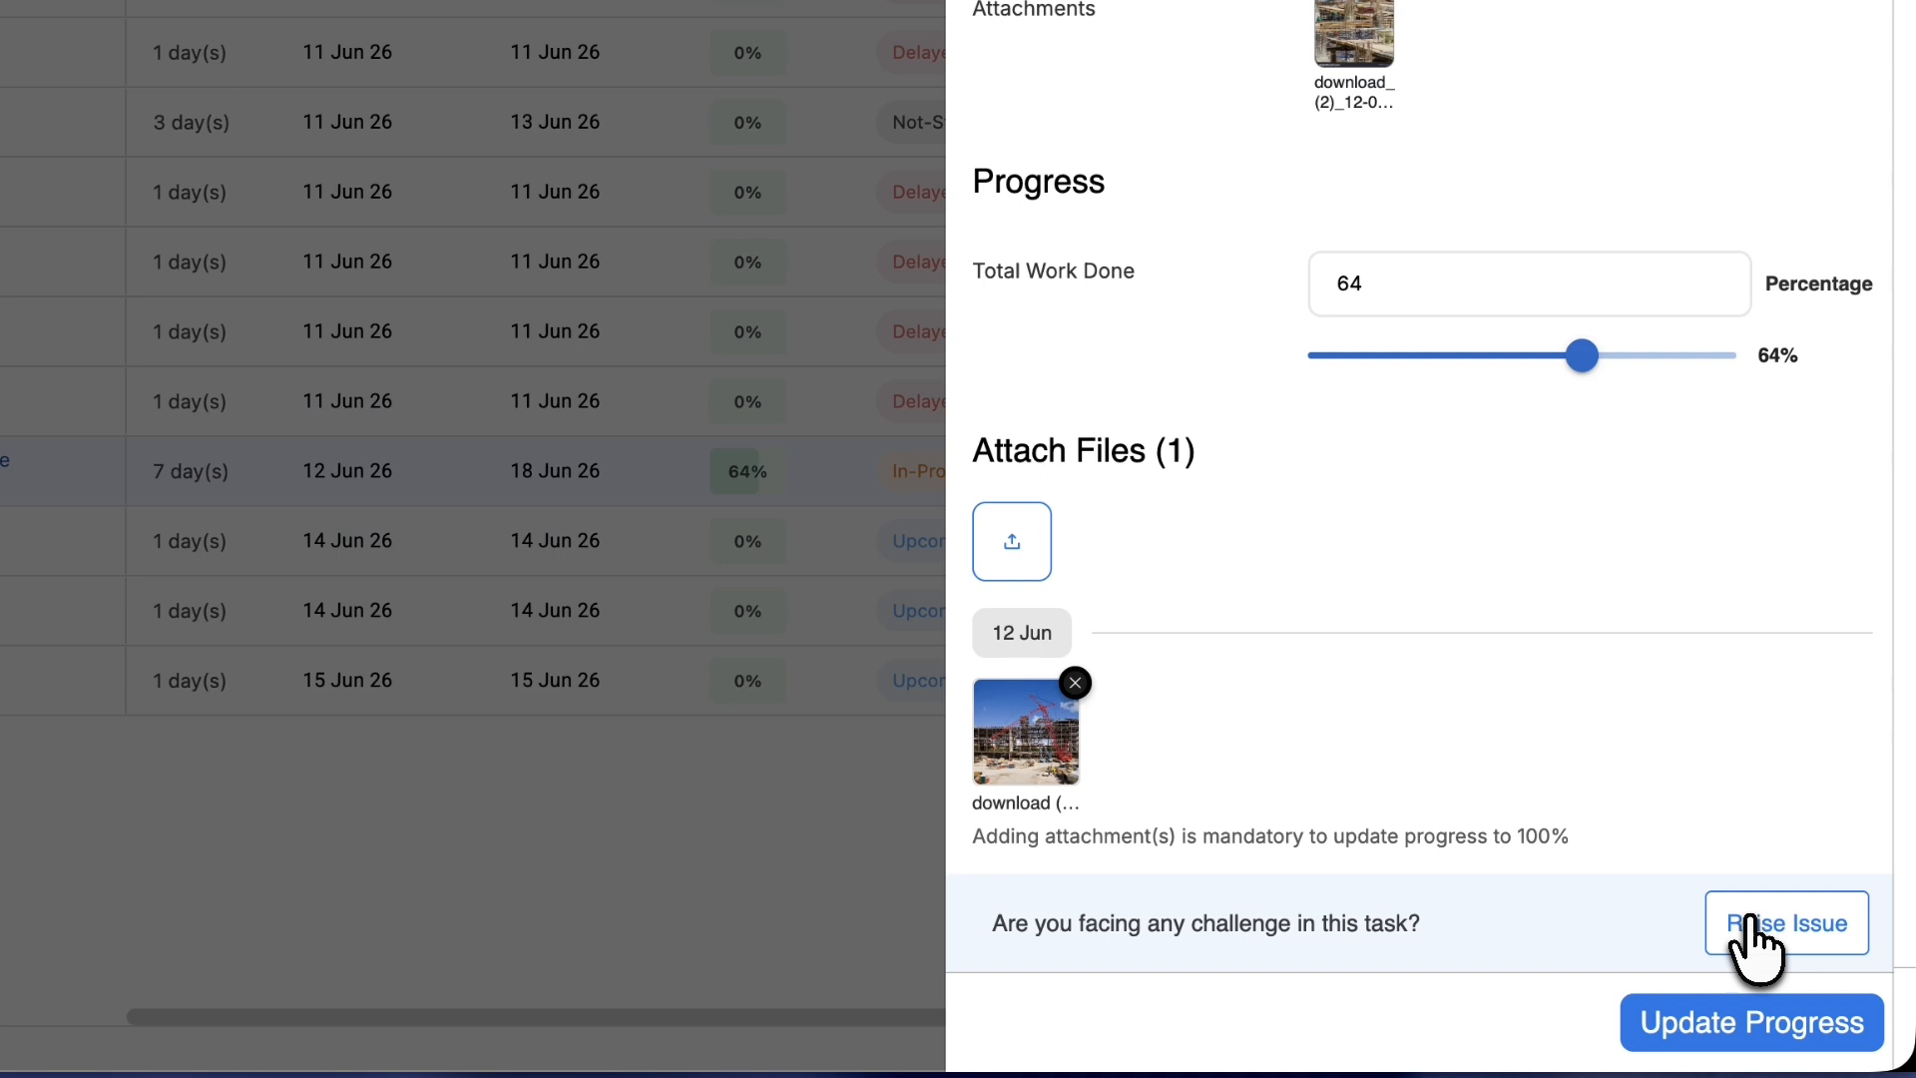
left_click(1811, 972)
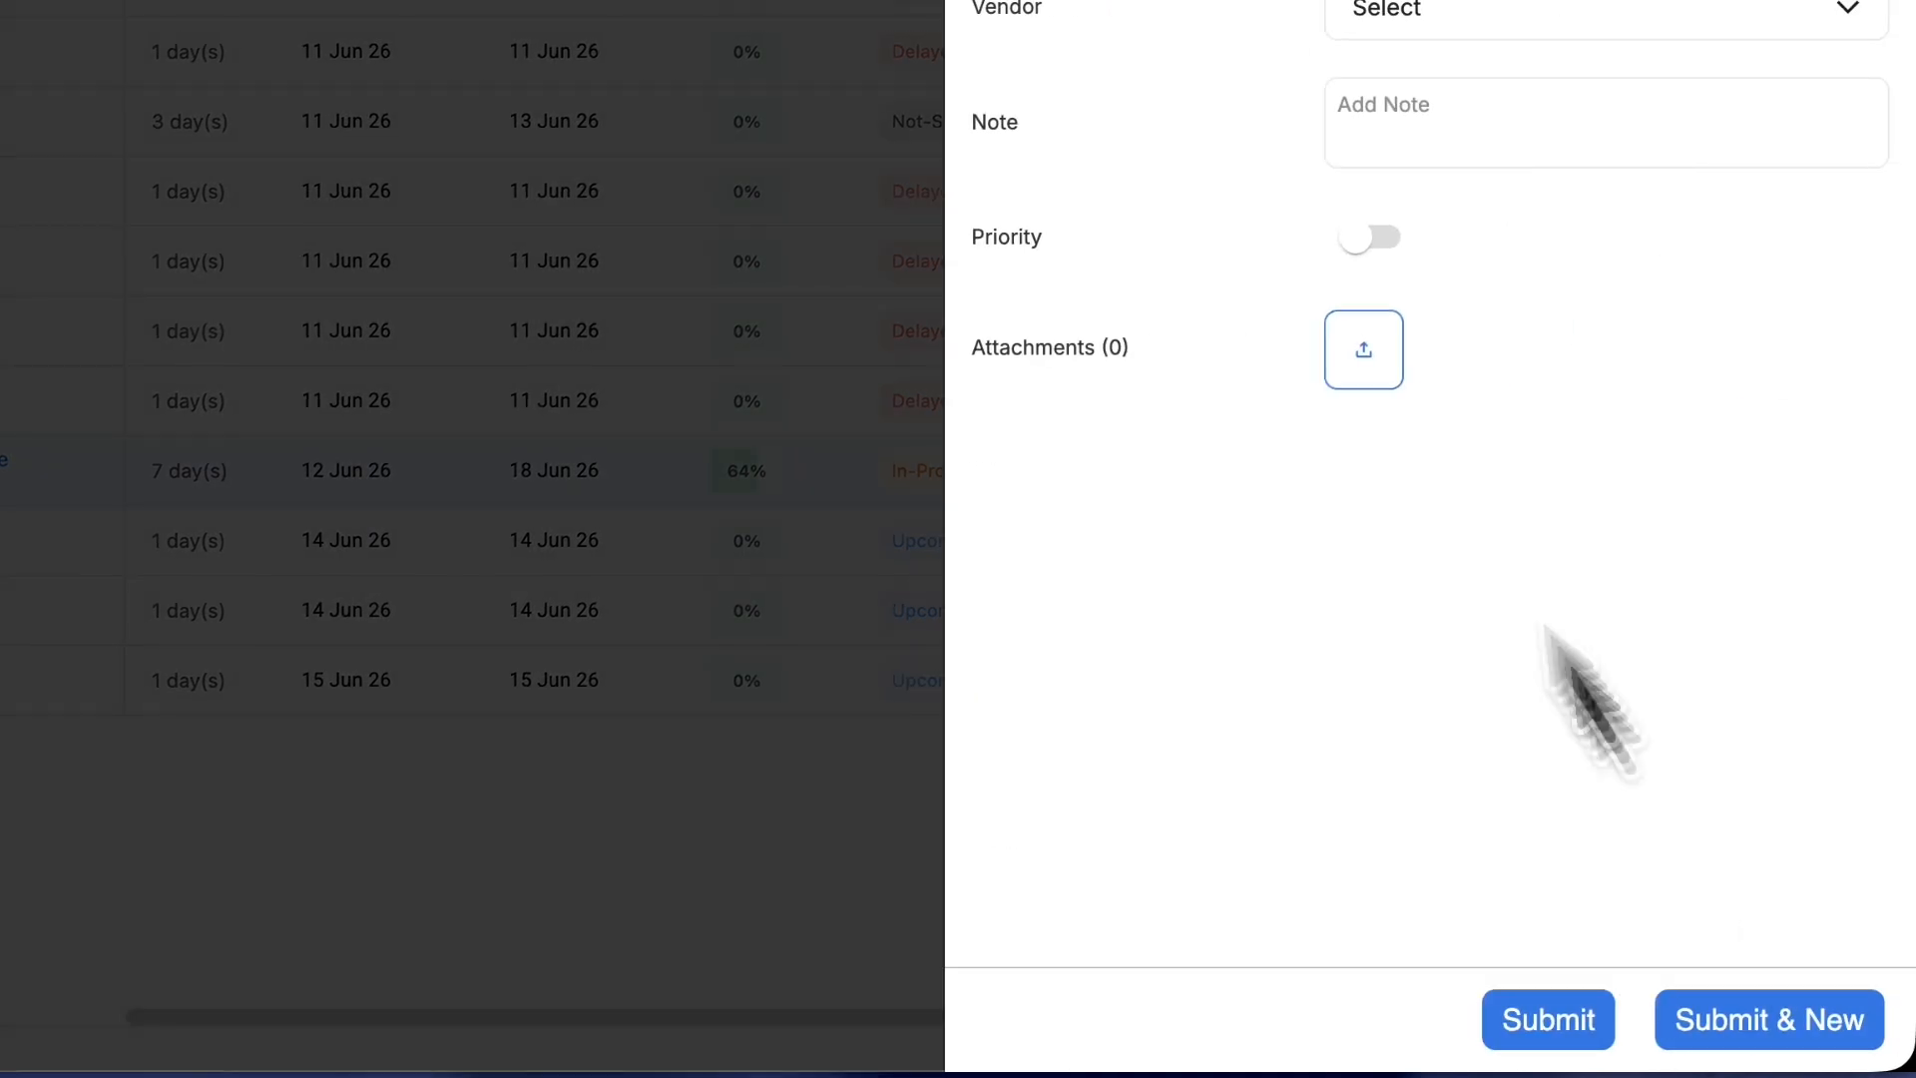
left_click(1313, 108)
type("Pip")
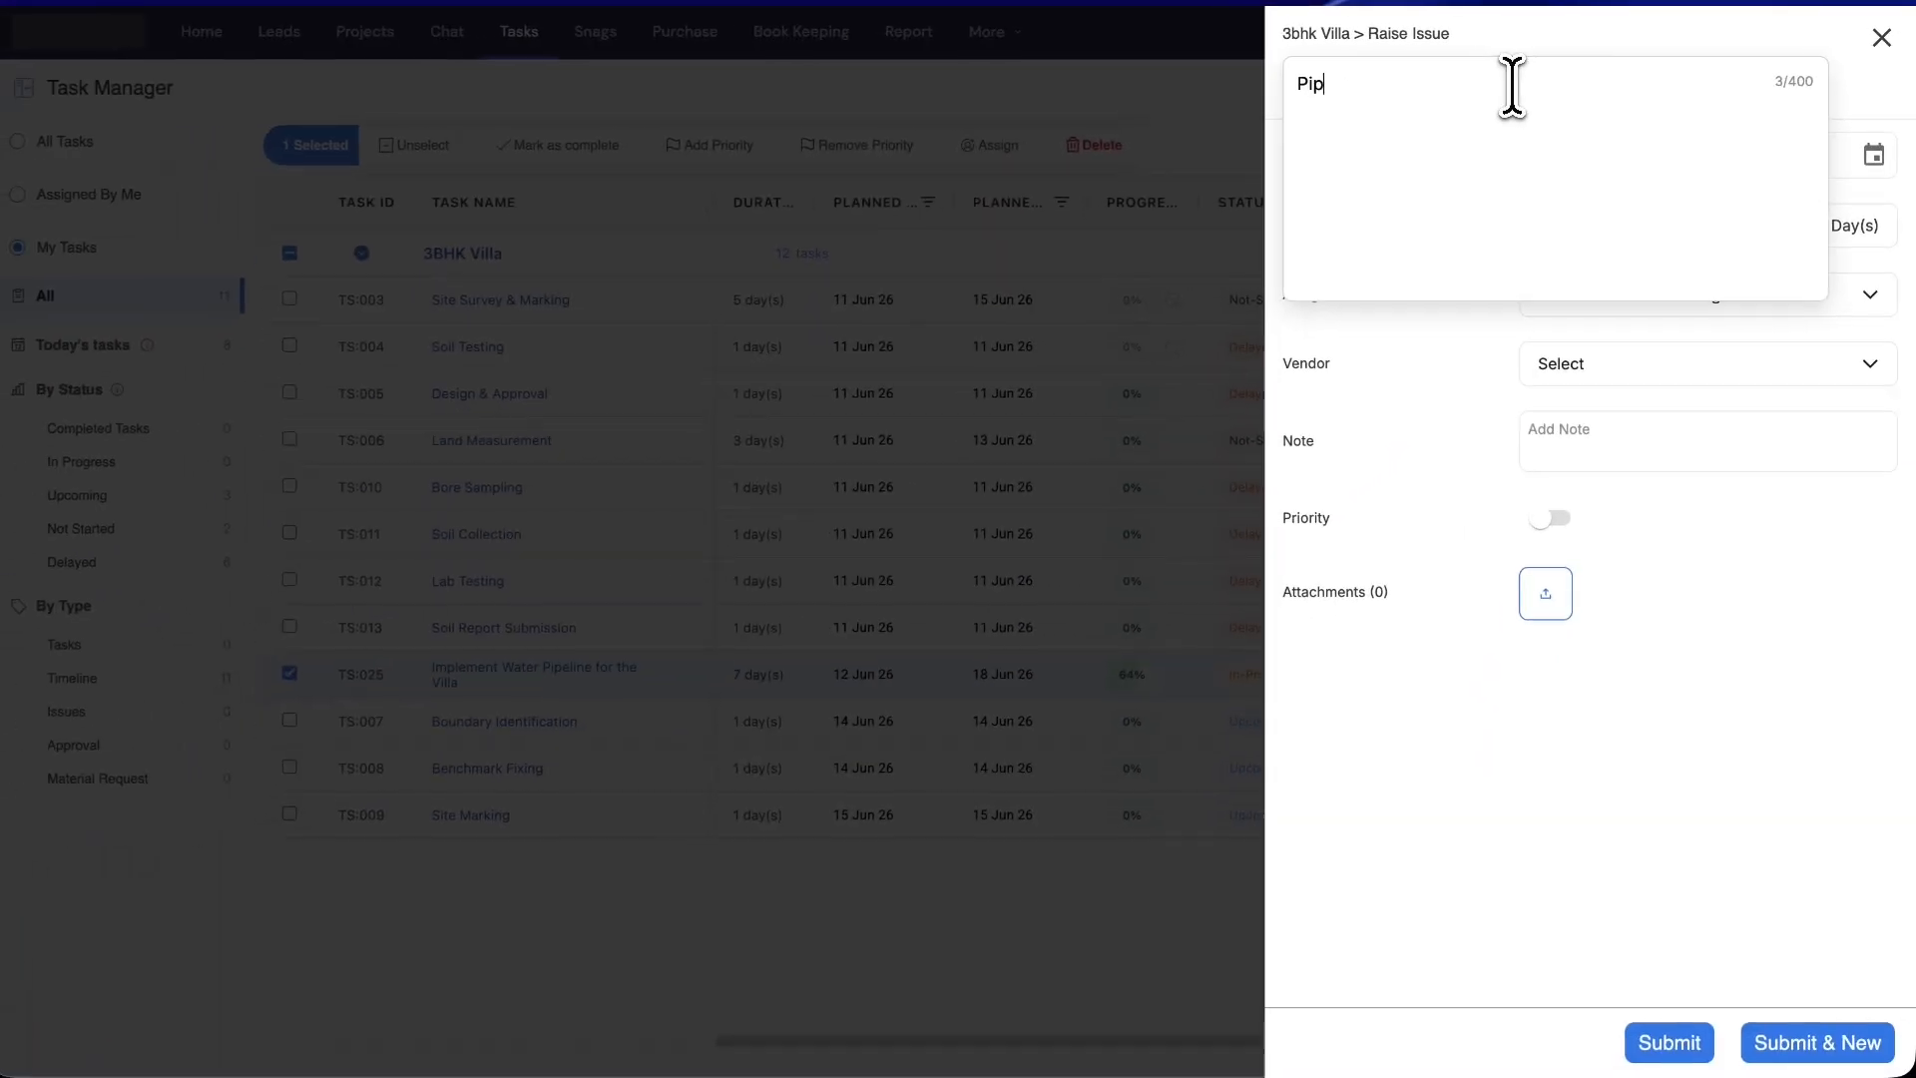
type("eline Leakage")
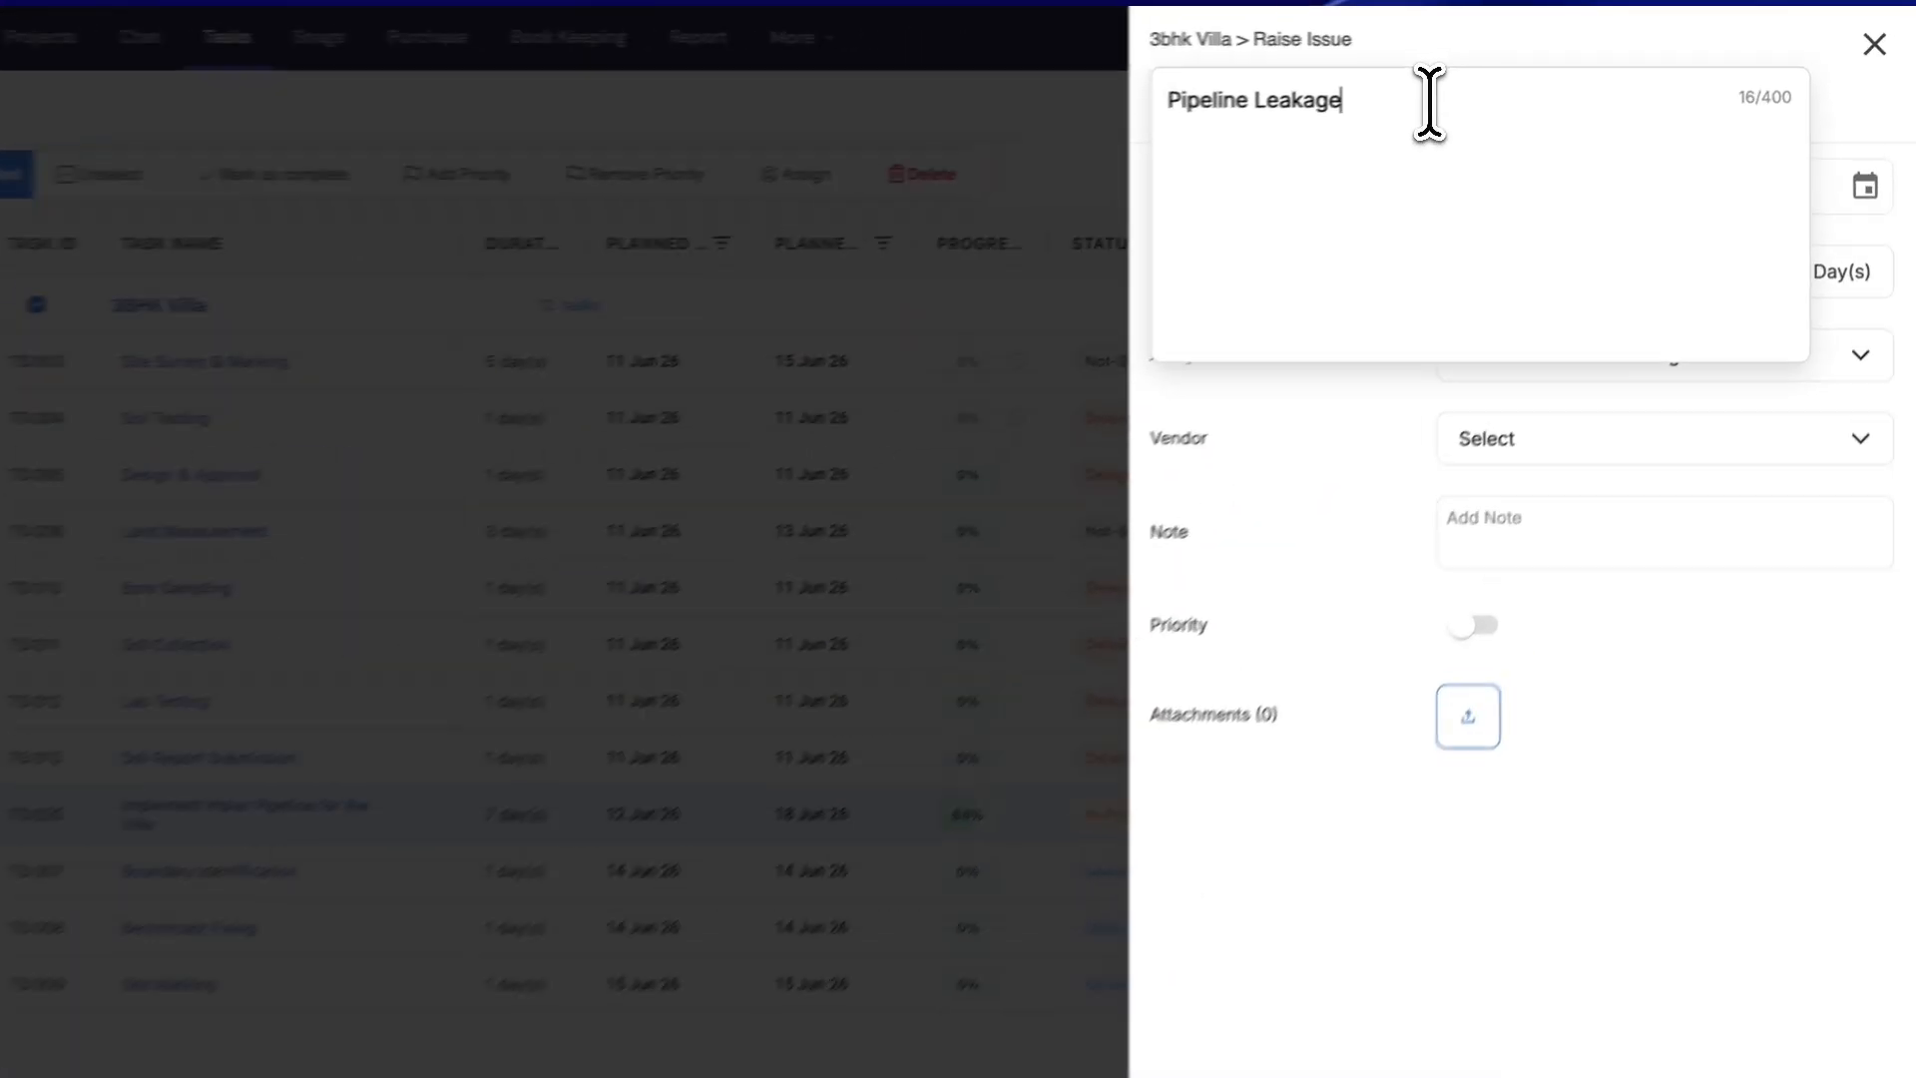
left_click(1477, 364)
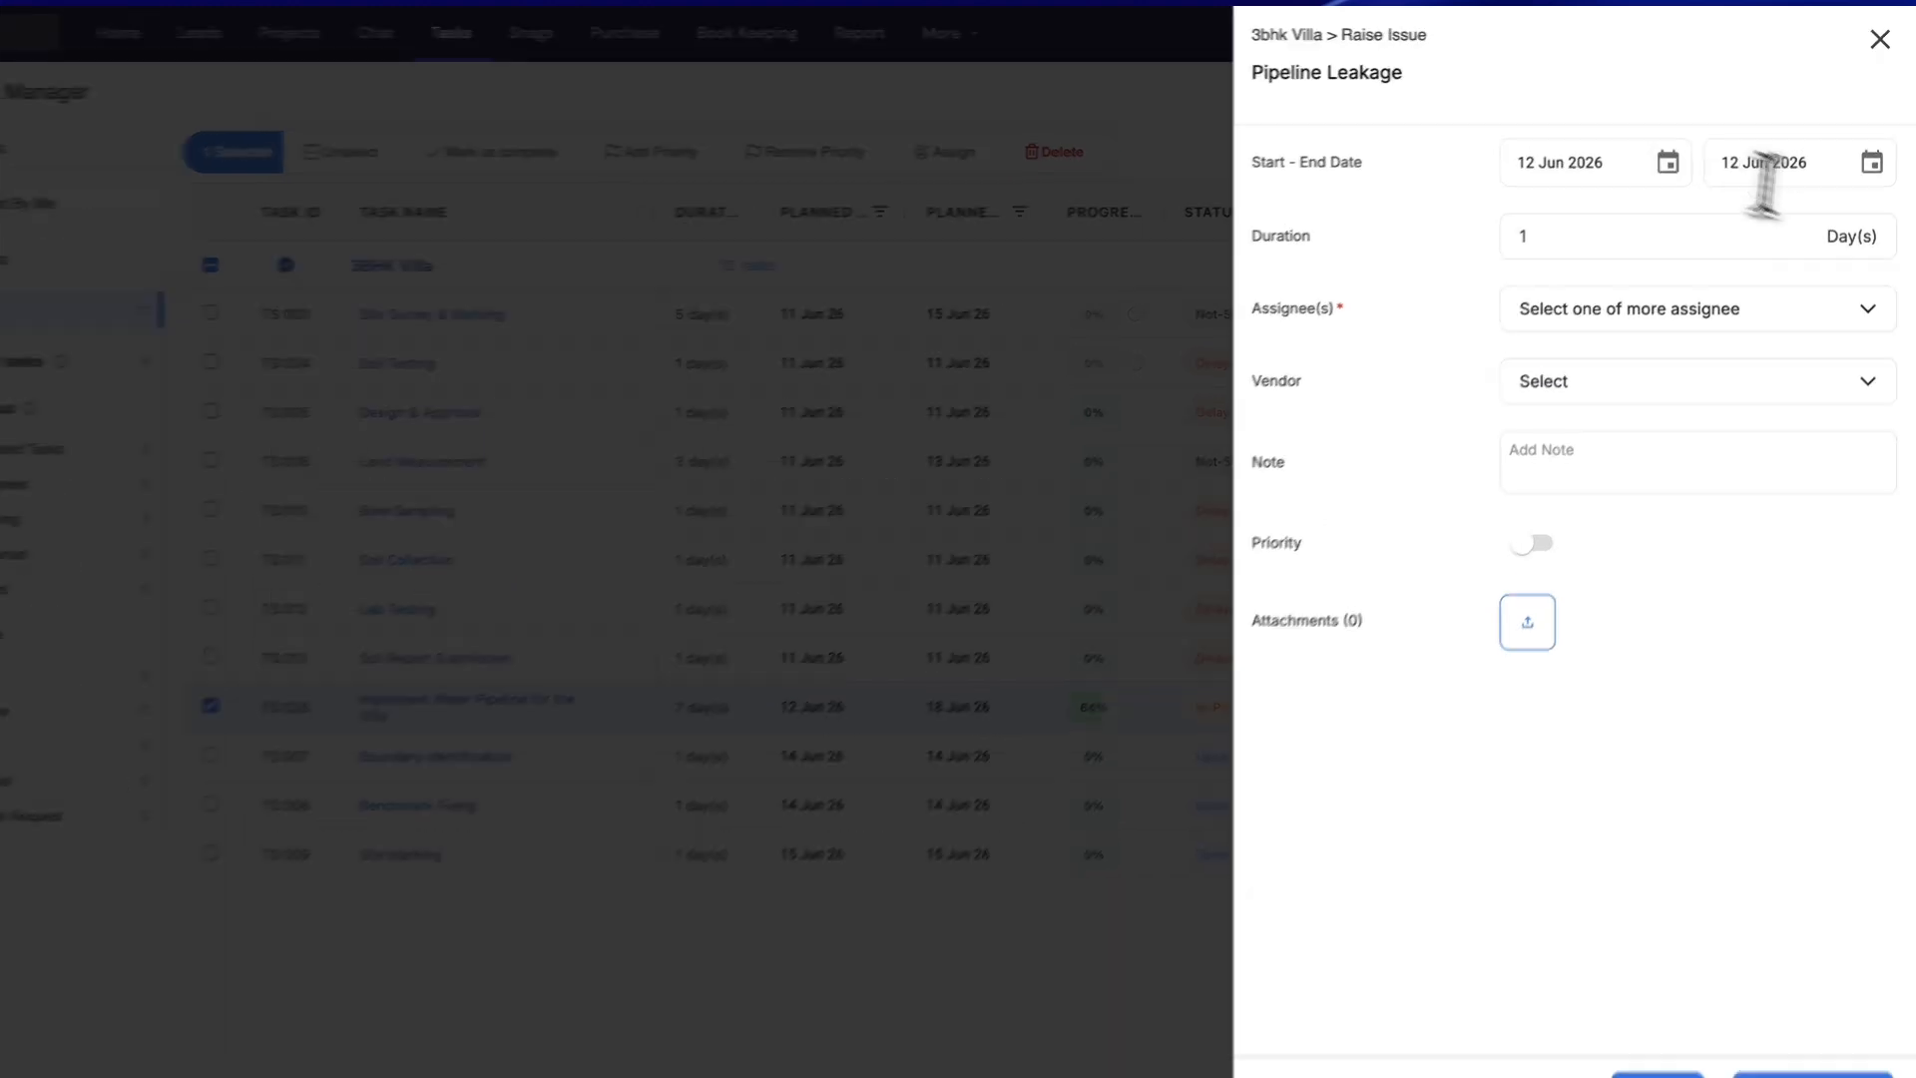
- Set the issue's end date to 14 Jun 2026, pick an assignee, and choose Test Vendor Company
left_click(1874, 154)
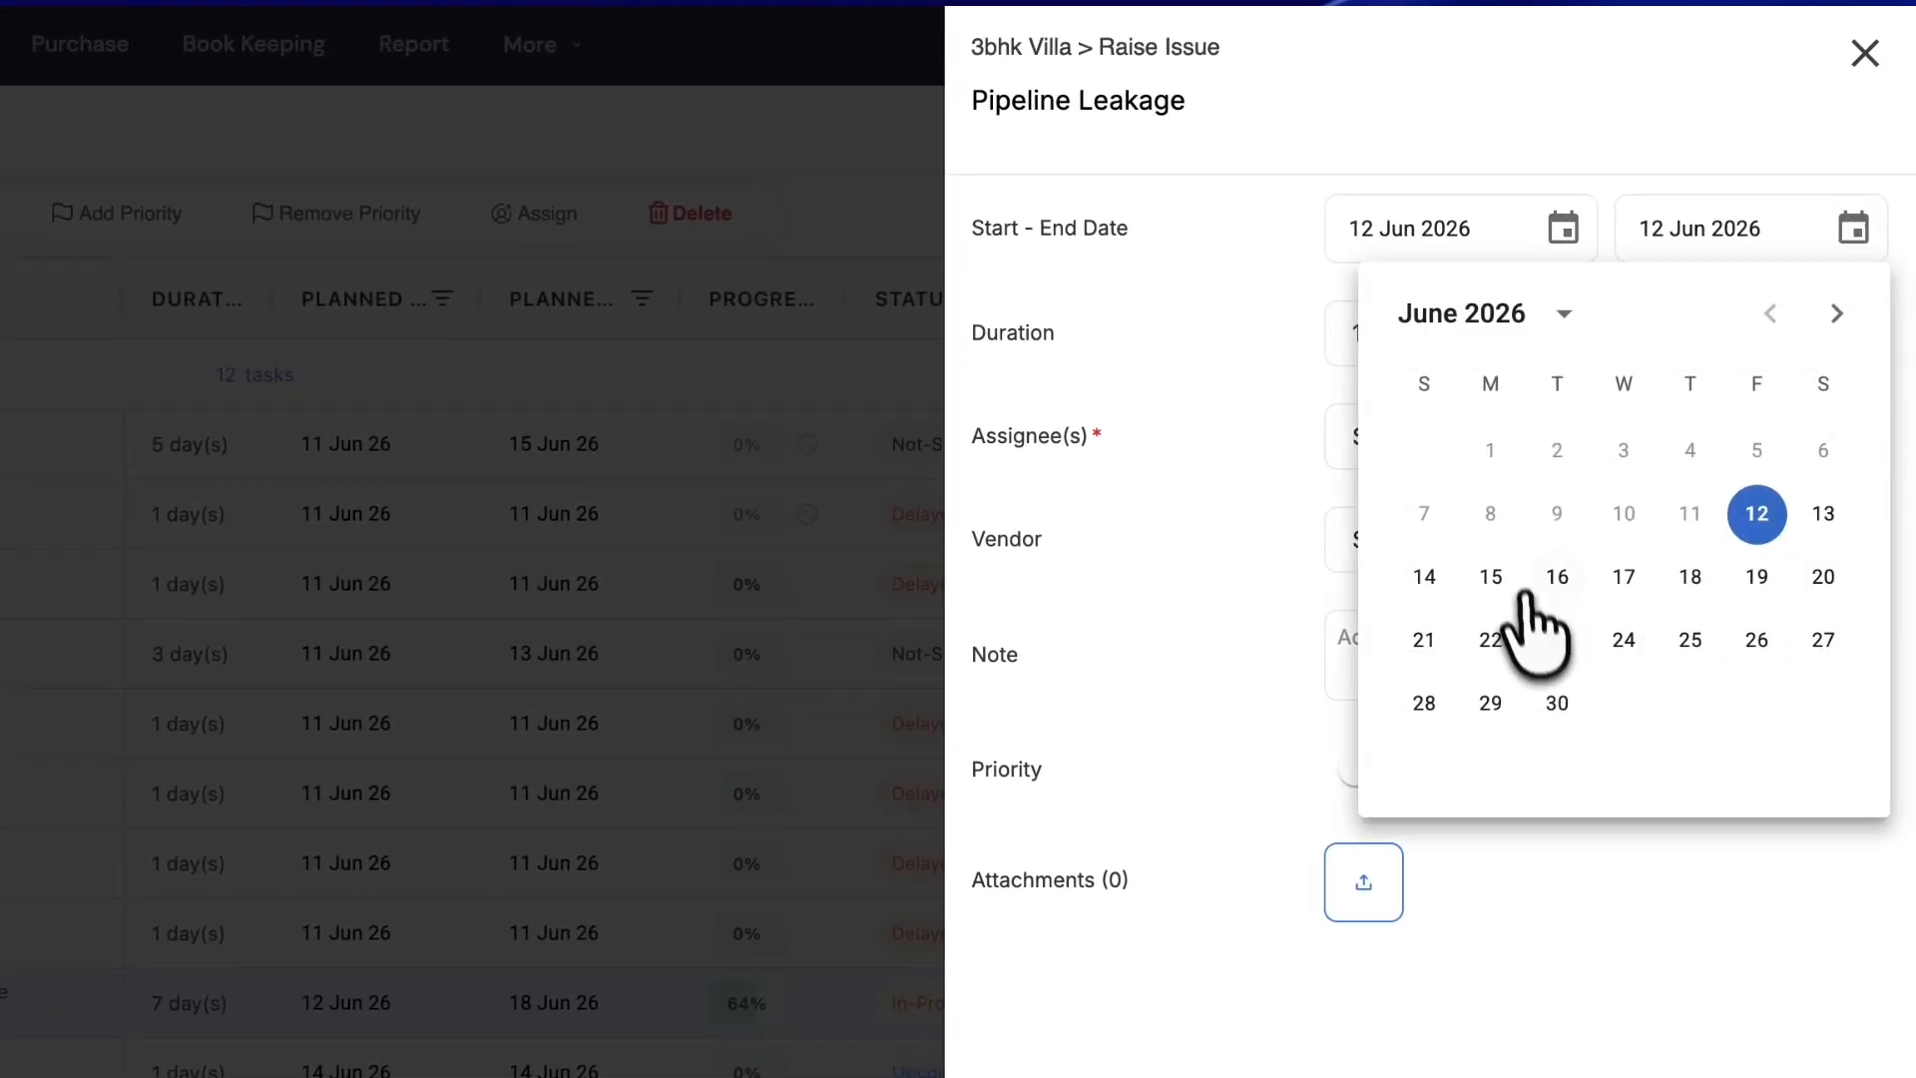
left_click(1450, 574)
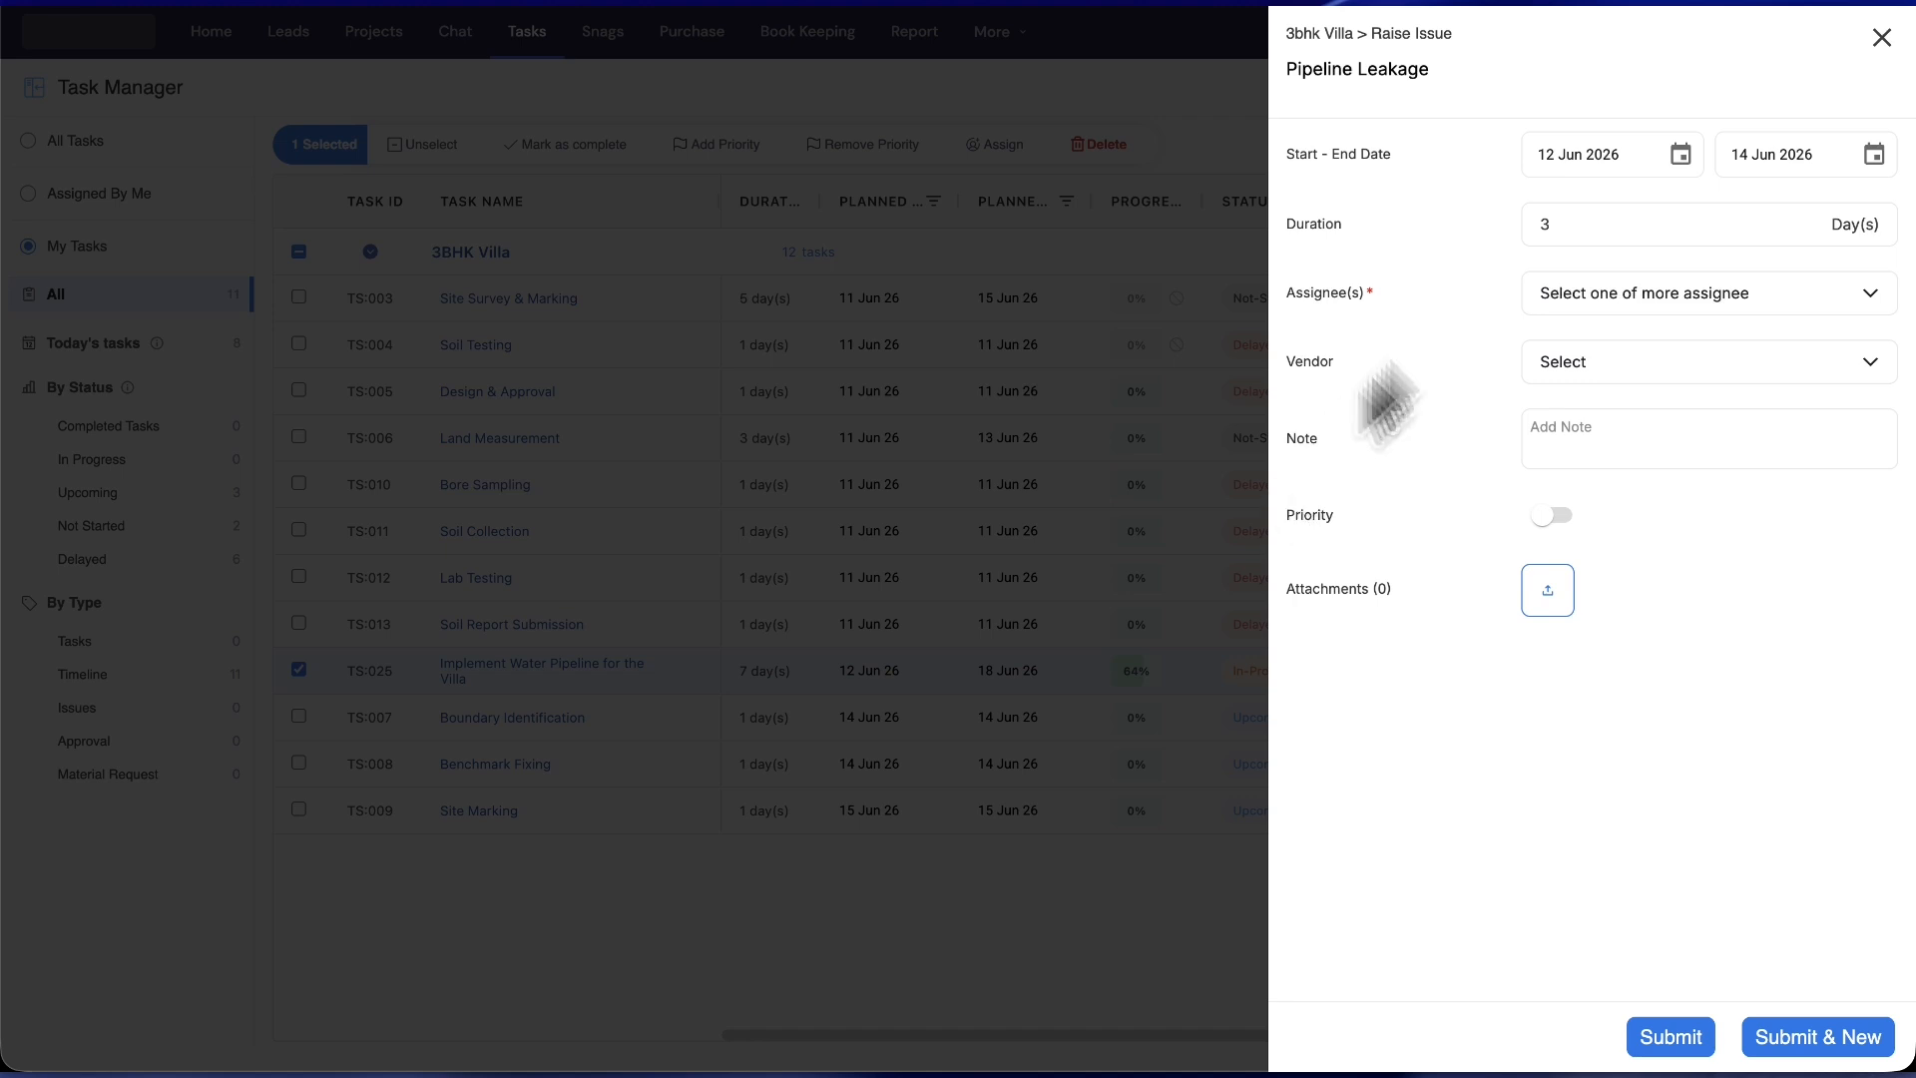
left_click(1606, 299)
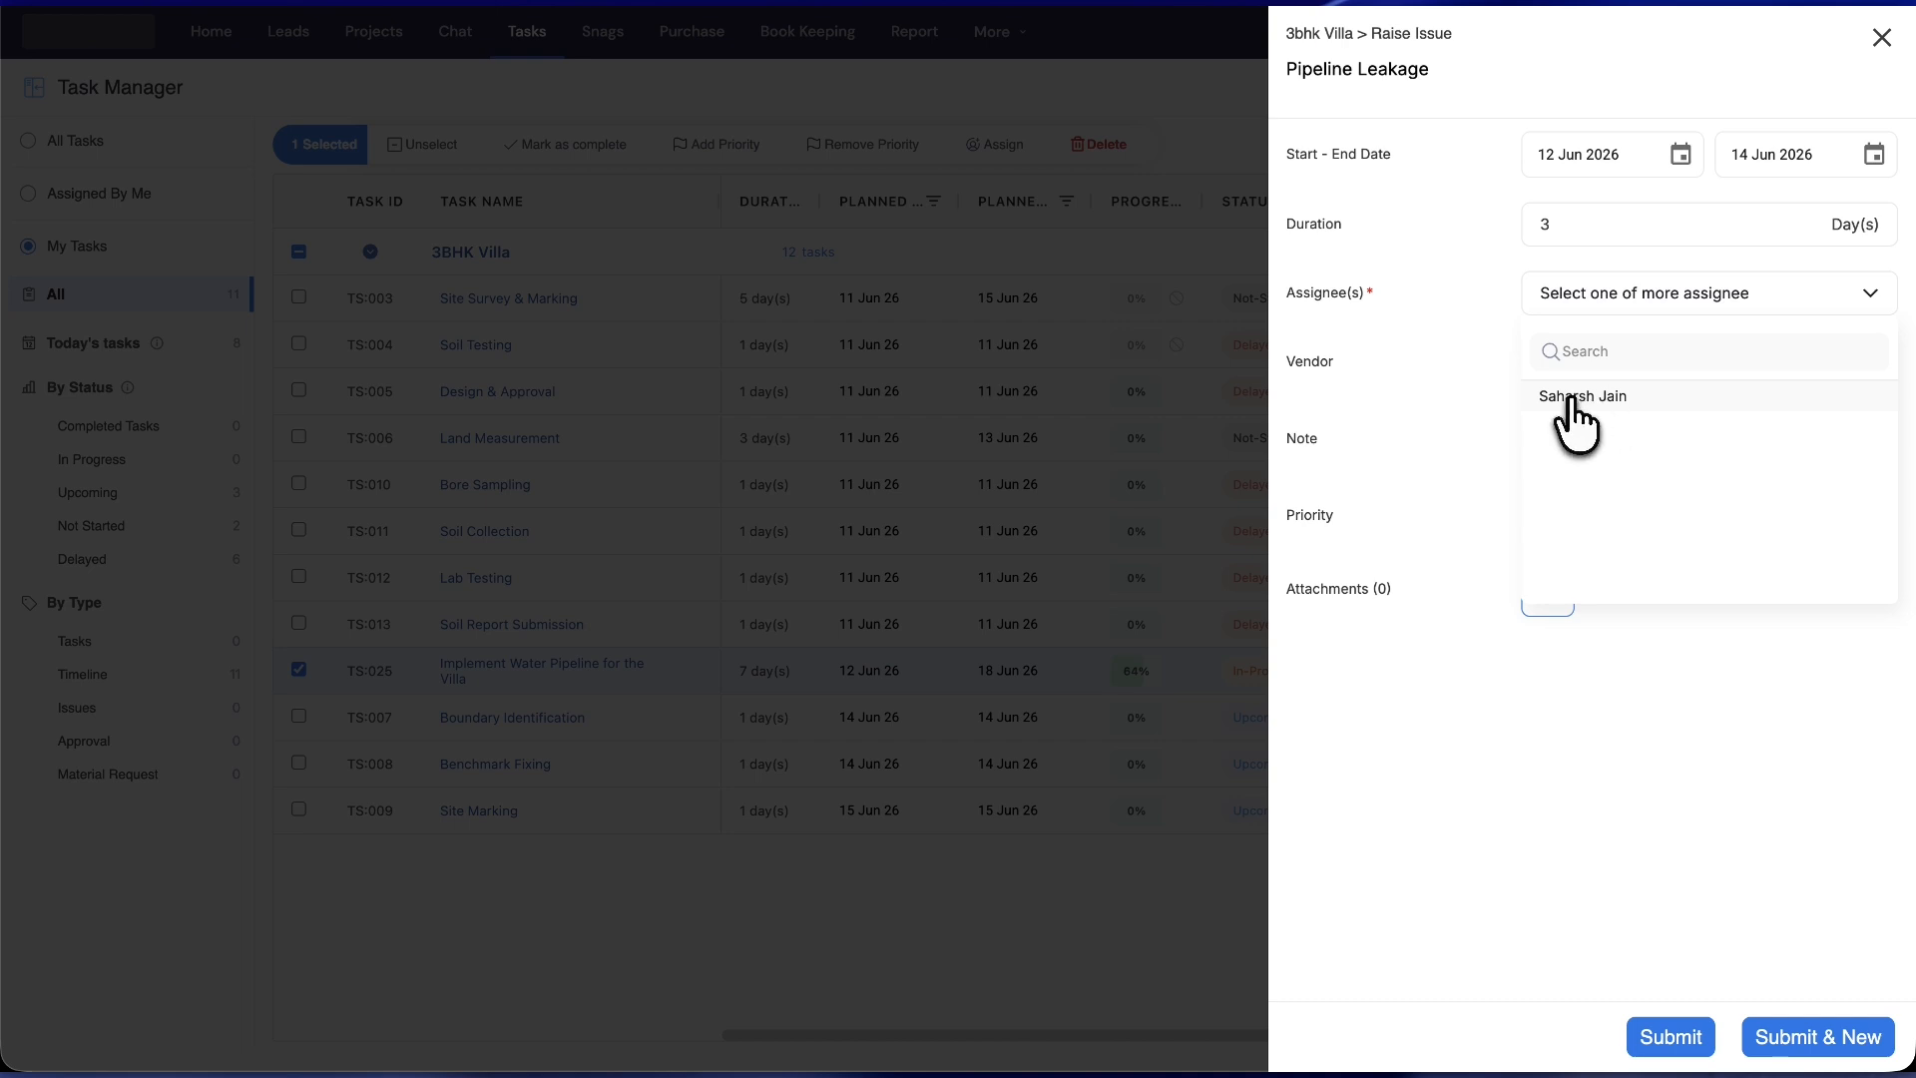
left_click(1577, 399)
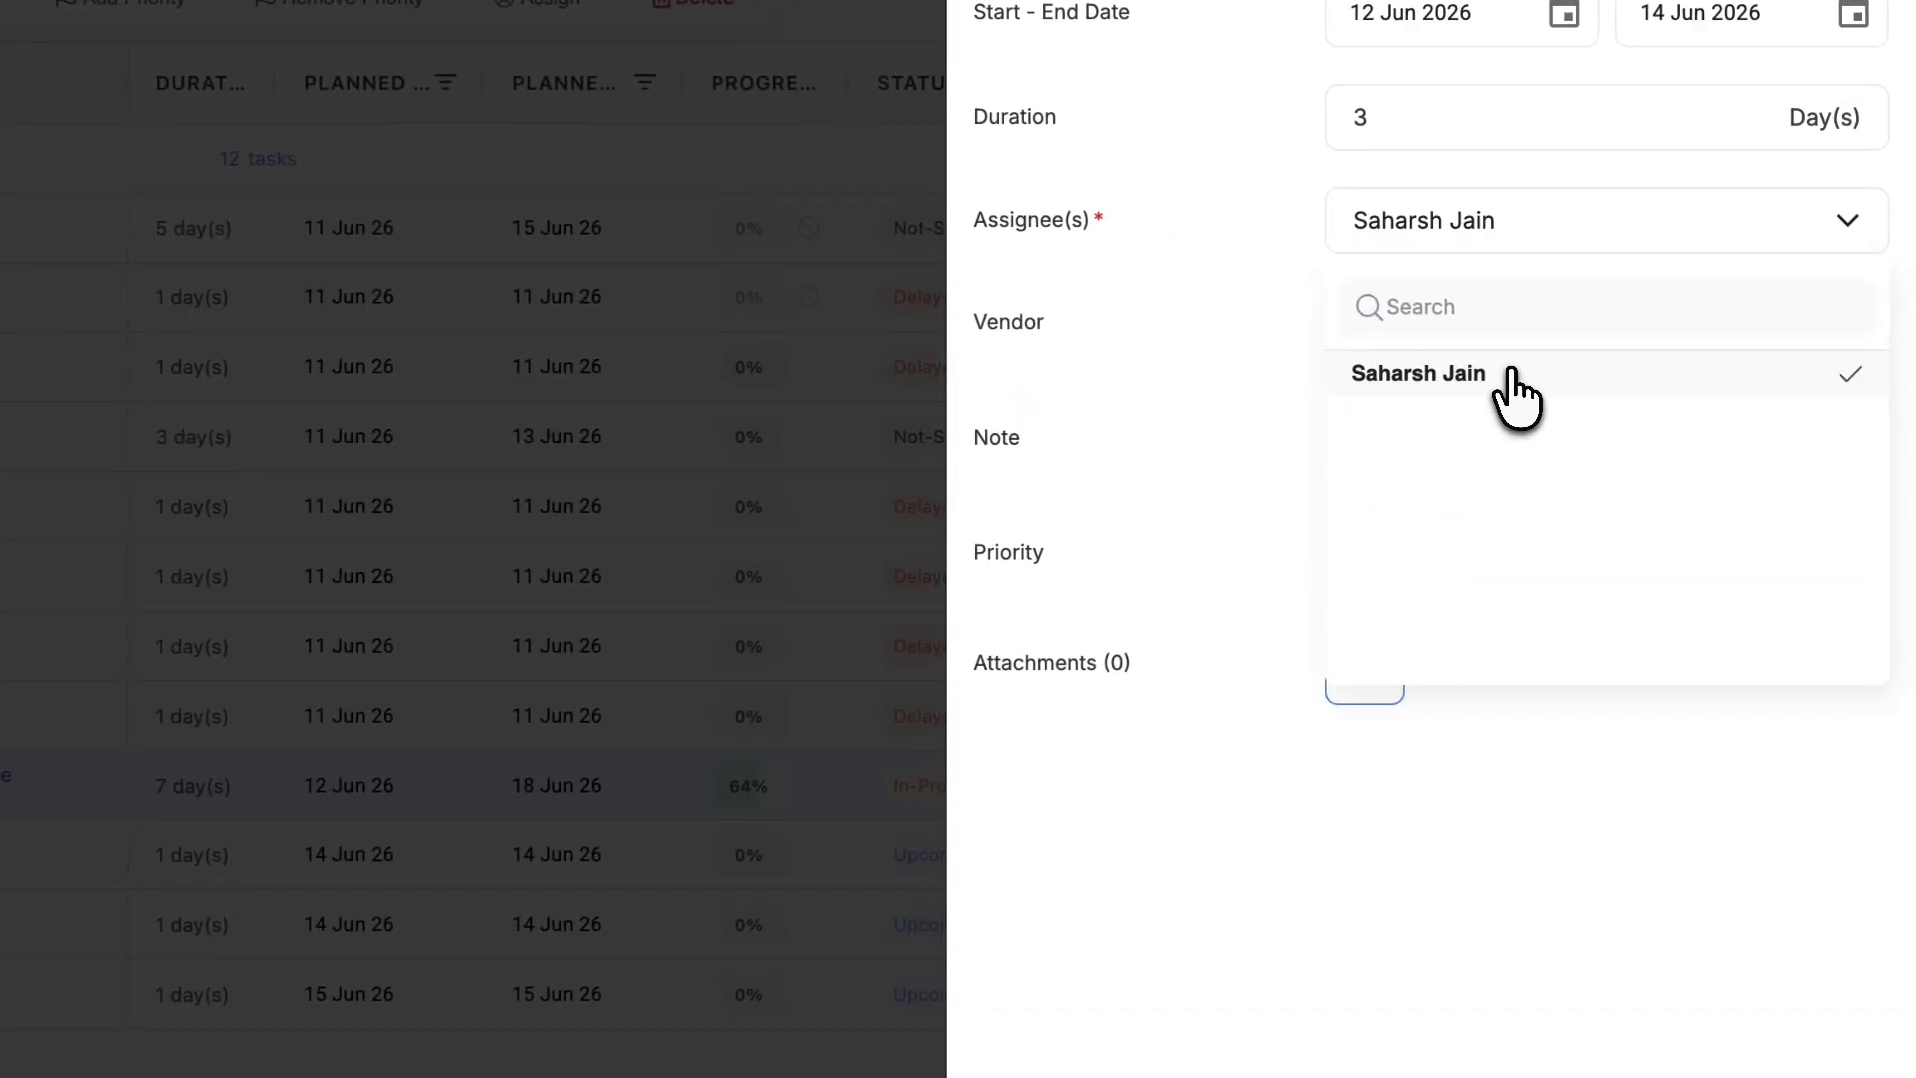
left_click(1277, 594)
left_click(1454, 436)
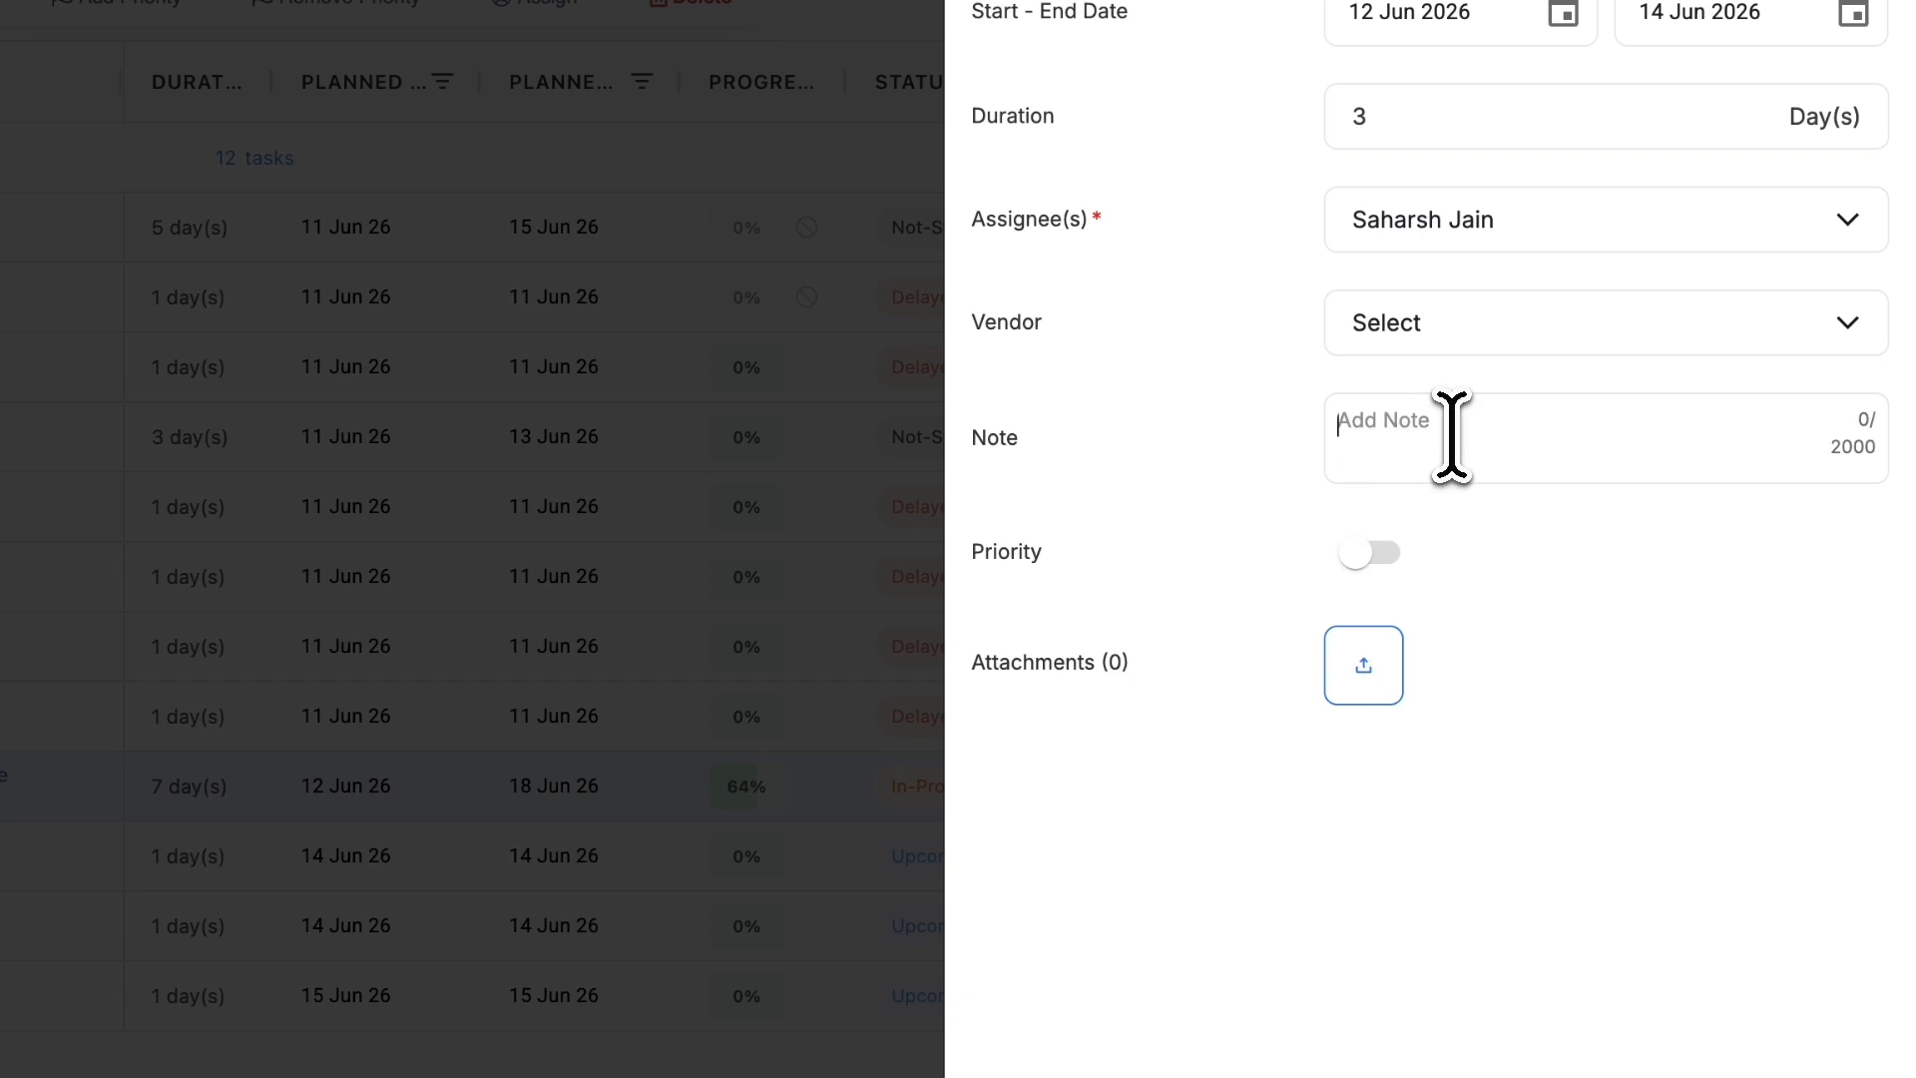
left_click(1407, 324)
left_click(1218, 409)
left_click(1395, 341)
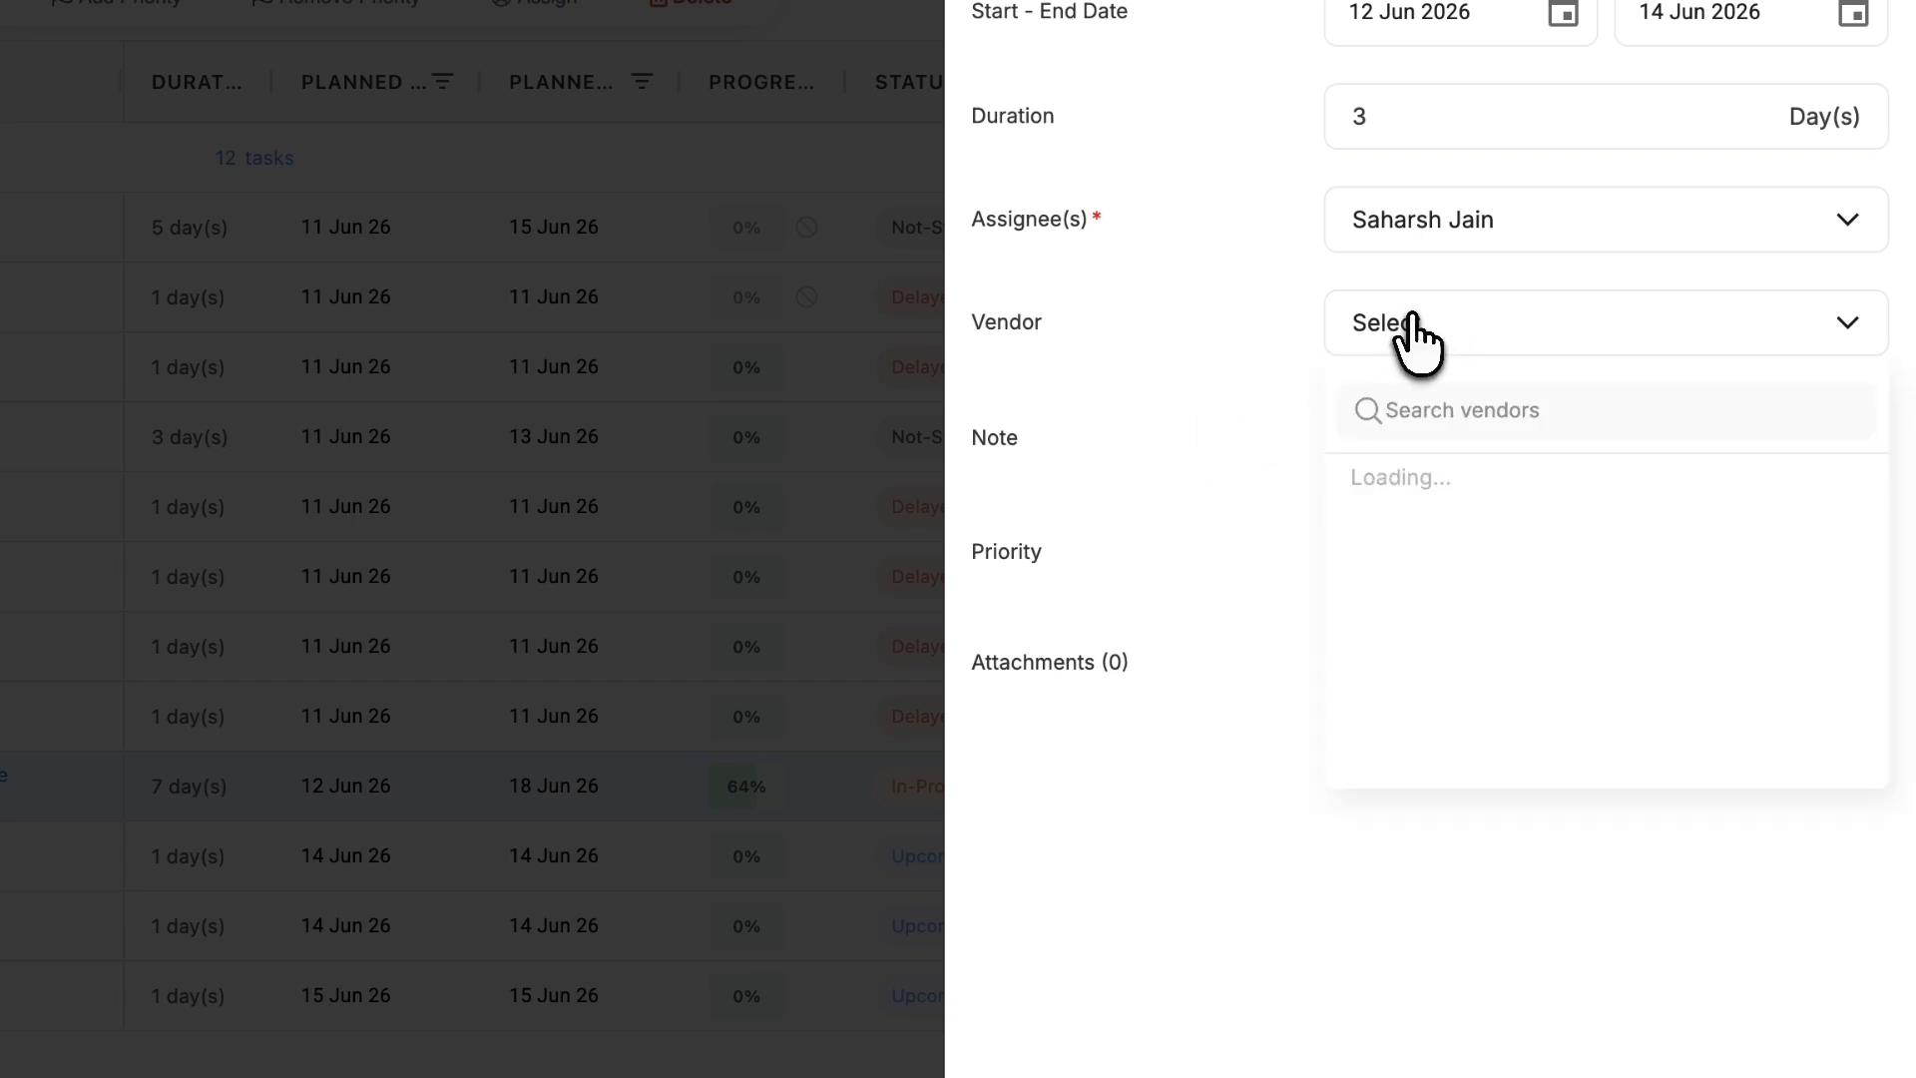
left_click(1412, 477)
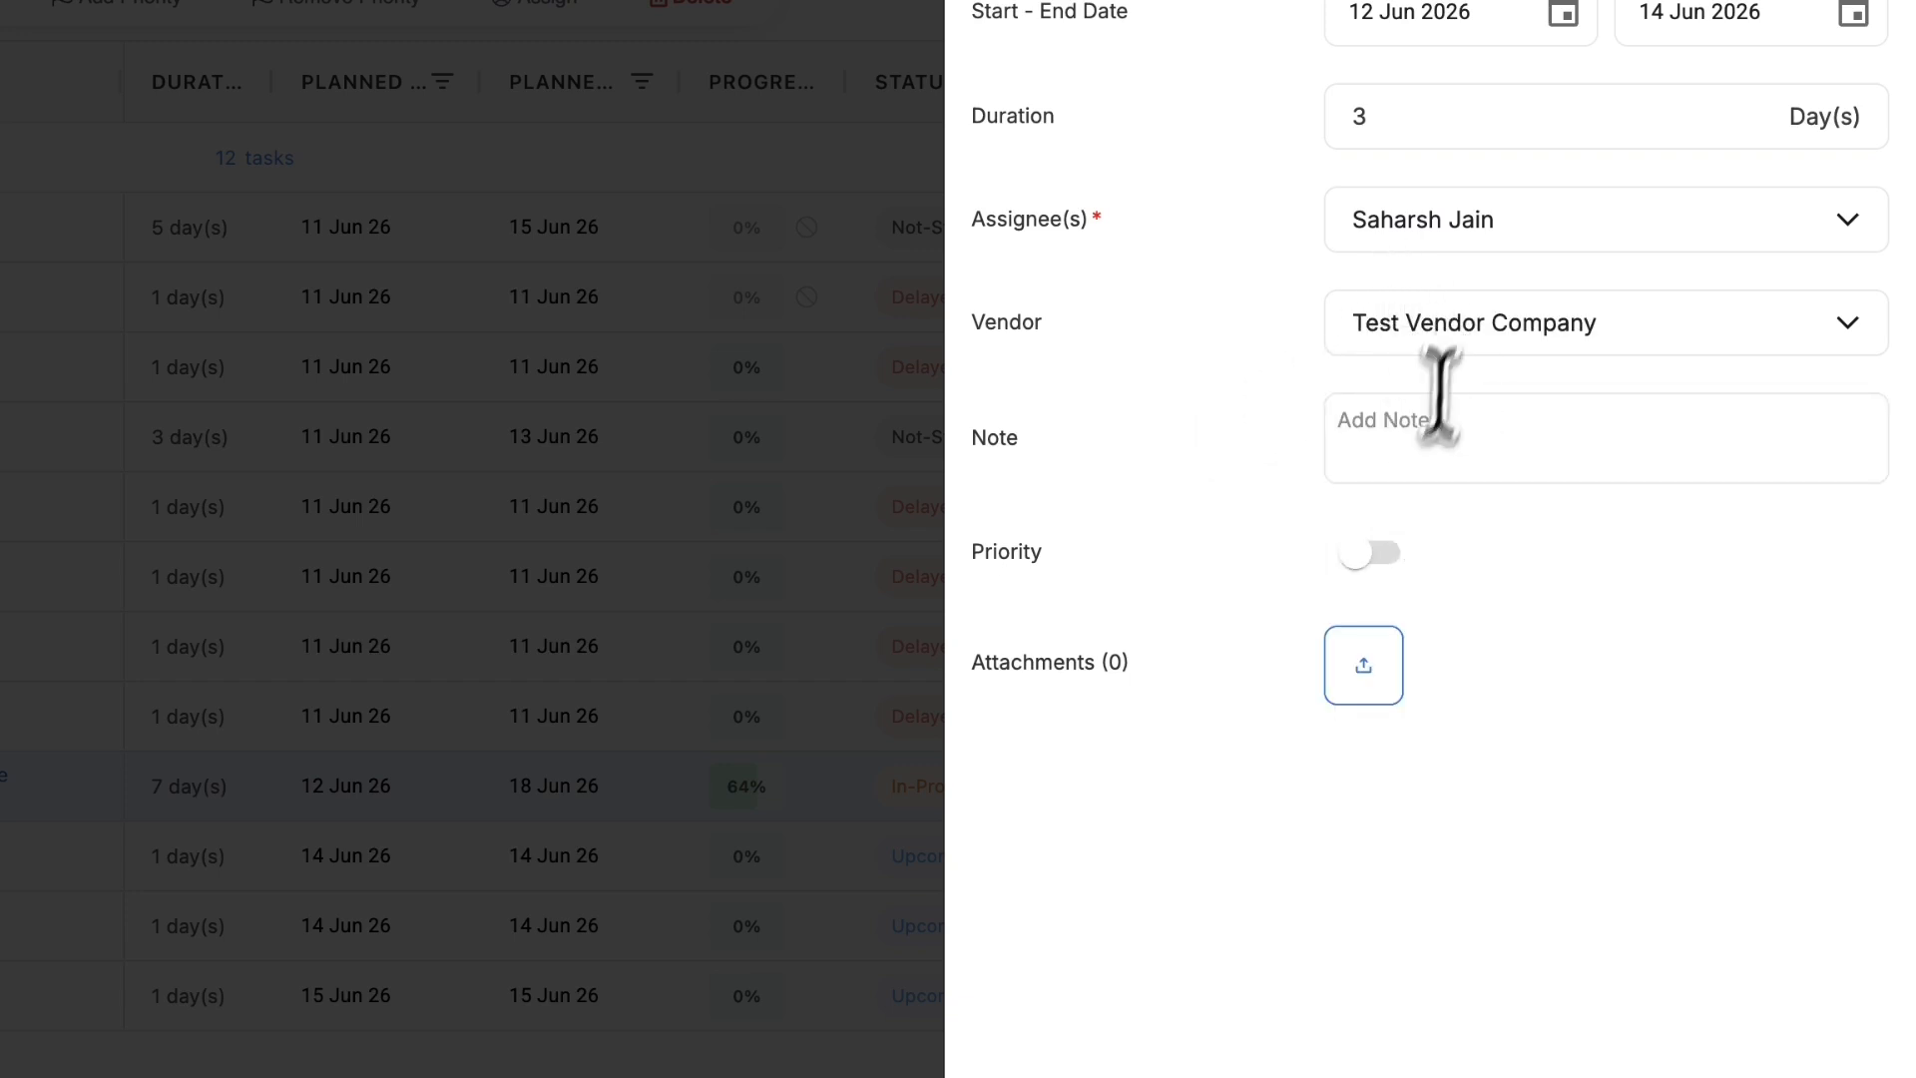
- Add a note about rusted pipes, toggle the priority setting, and submit the issue
left_click(1416, 436)
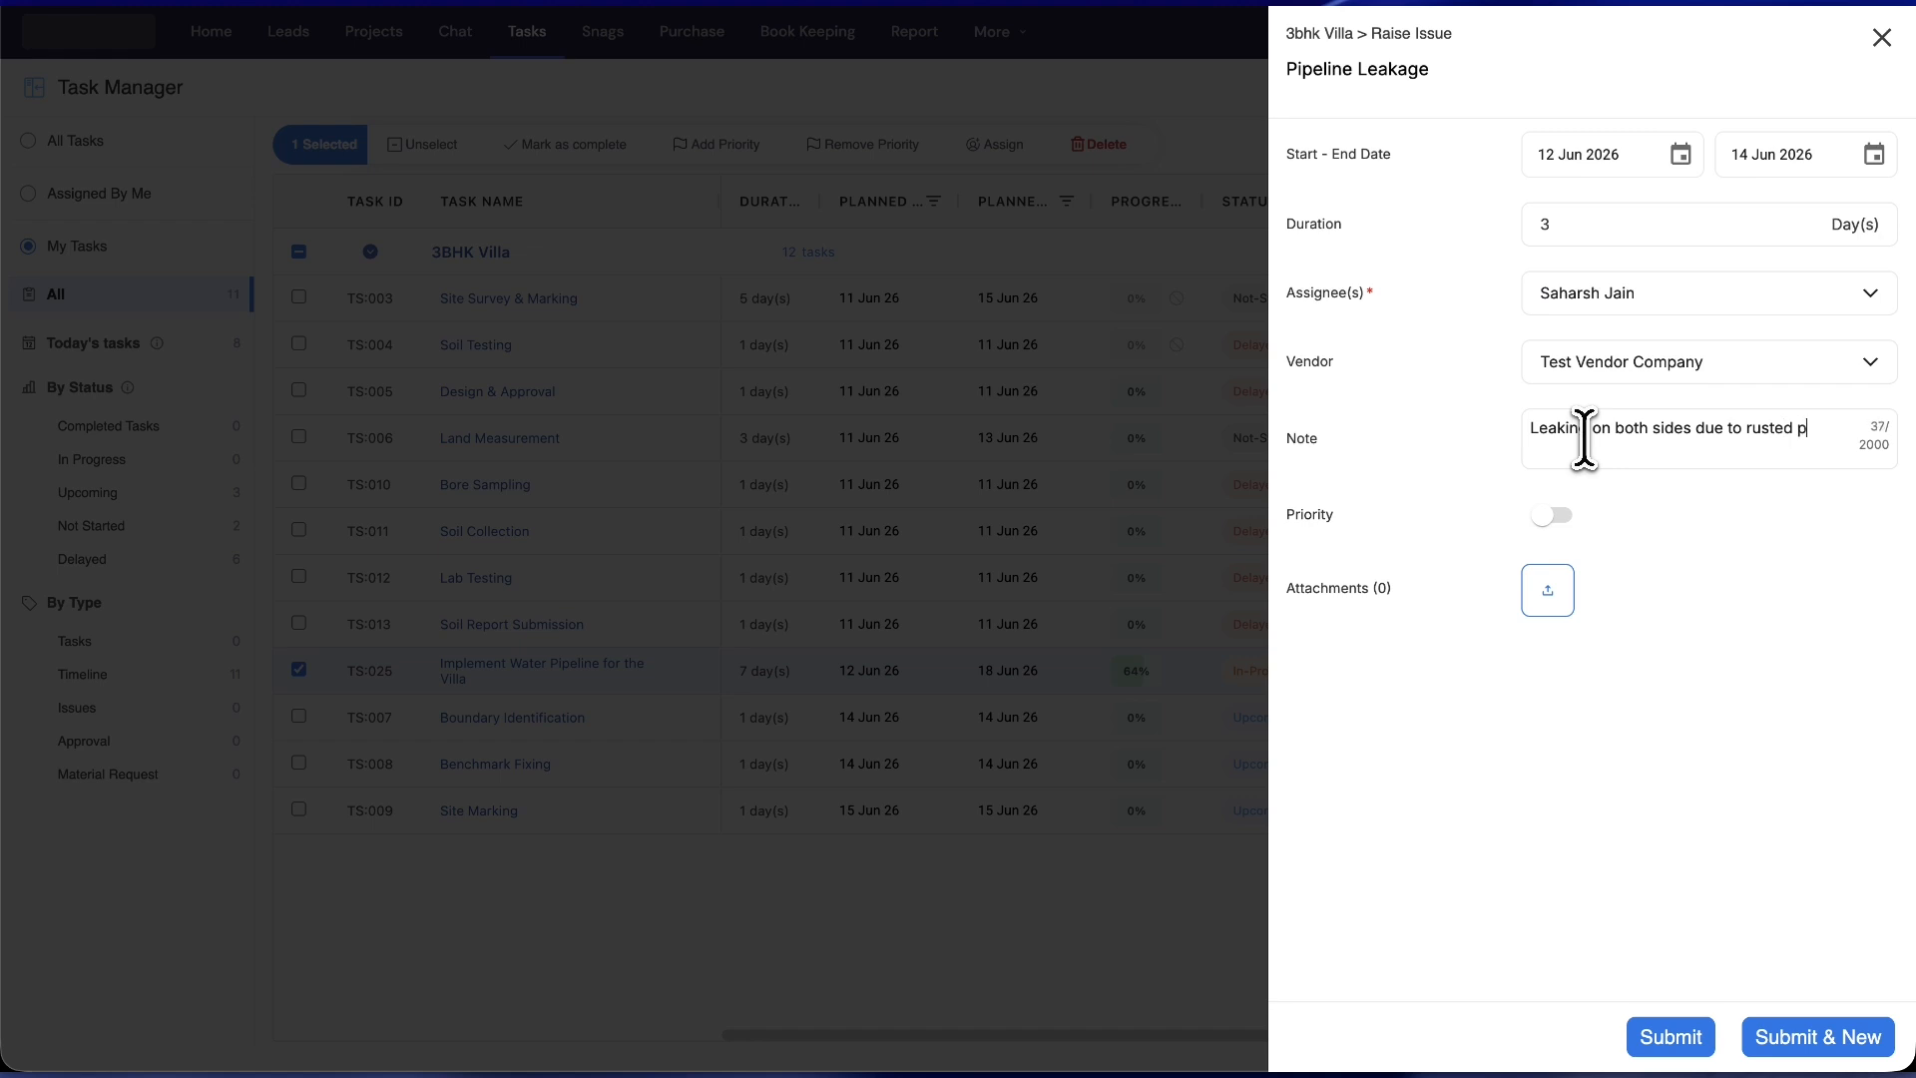
type(".")
left_click(1548, 516)
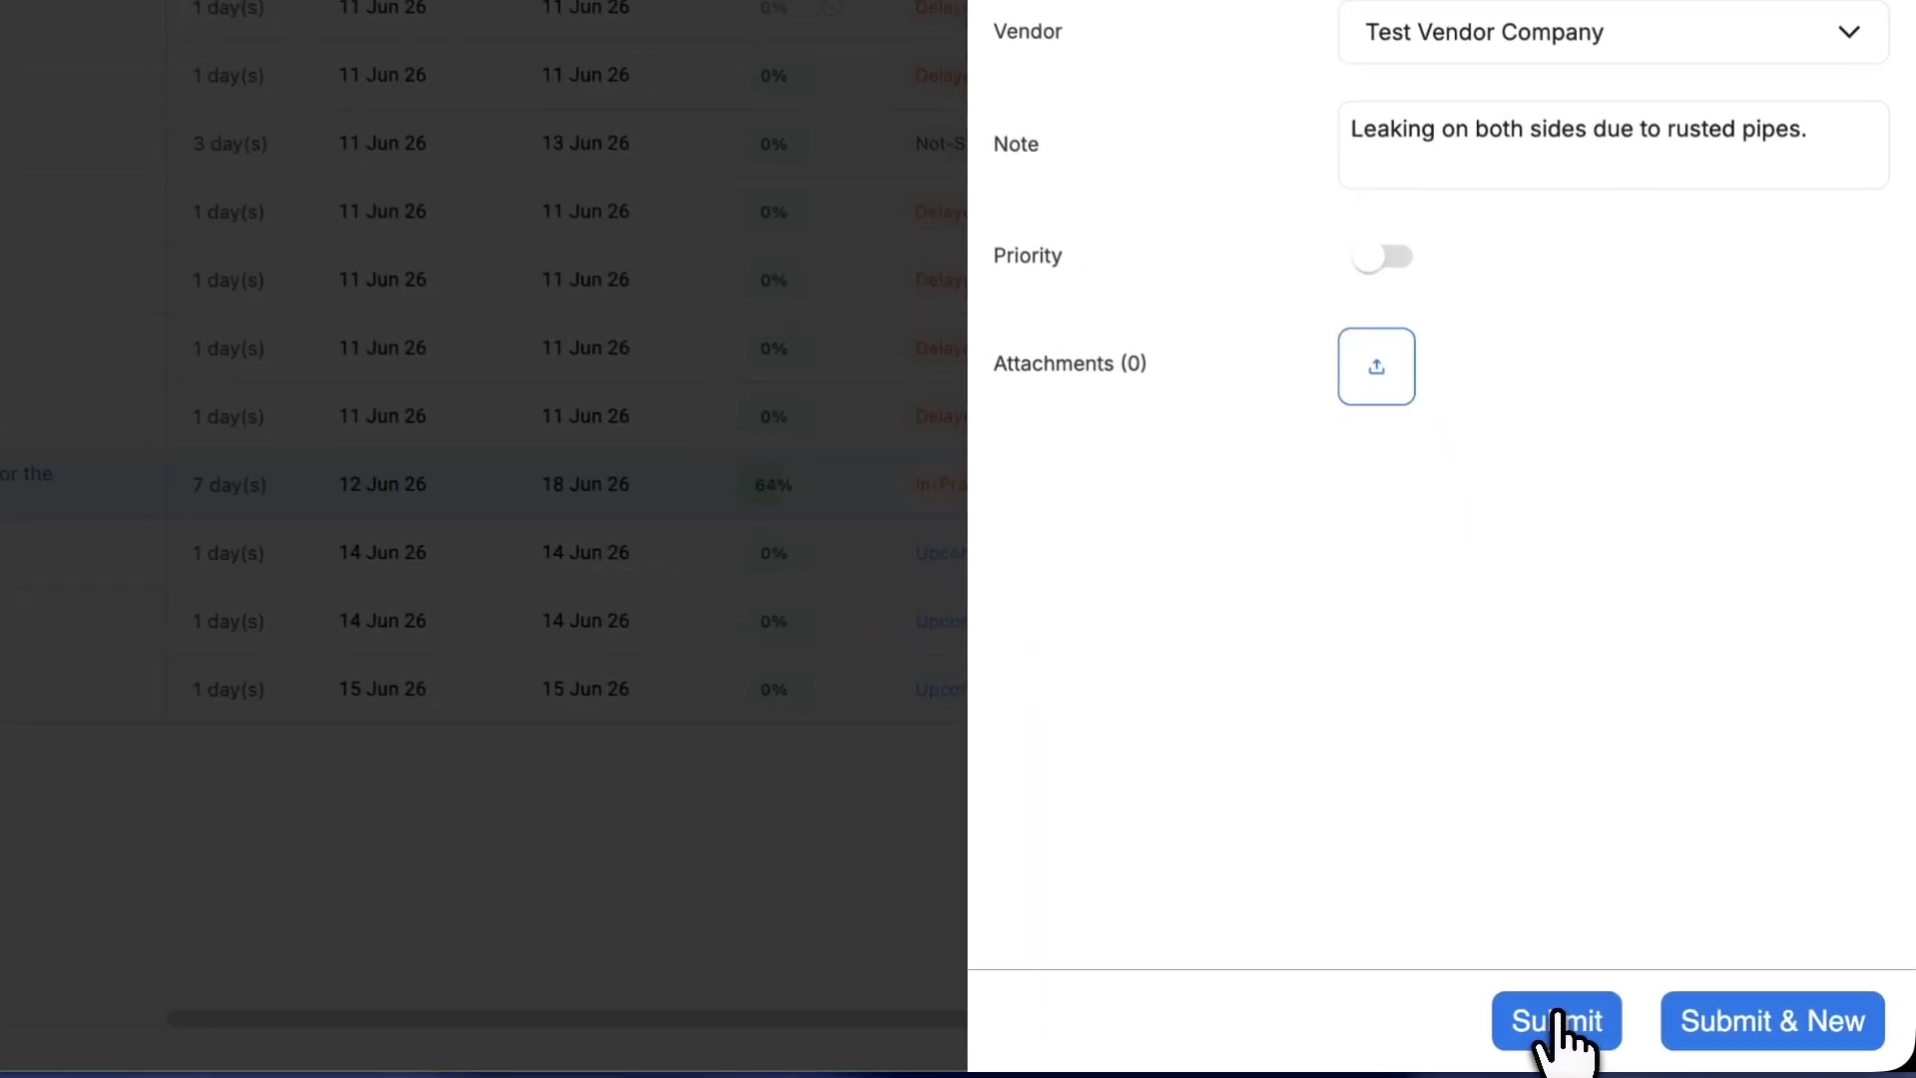
left_click(1555, 1018)
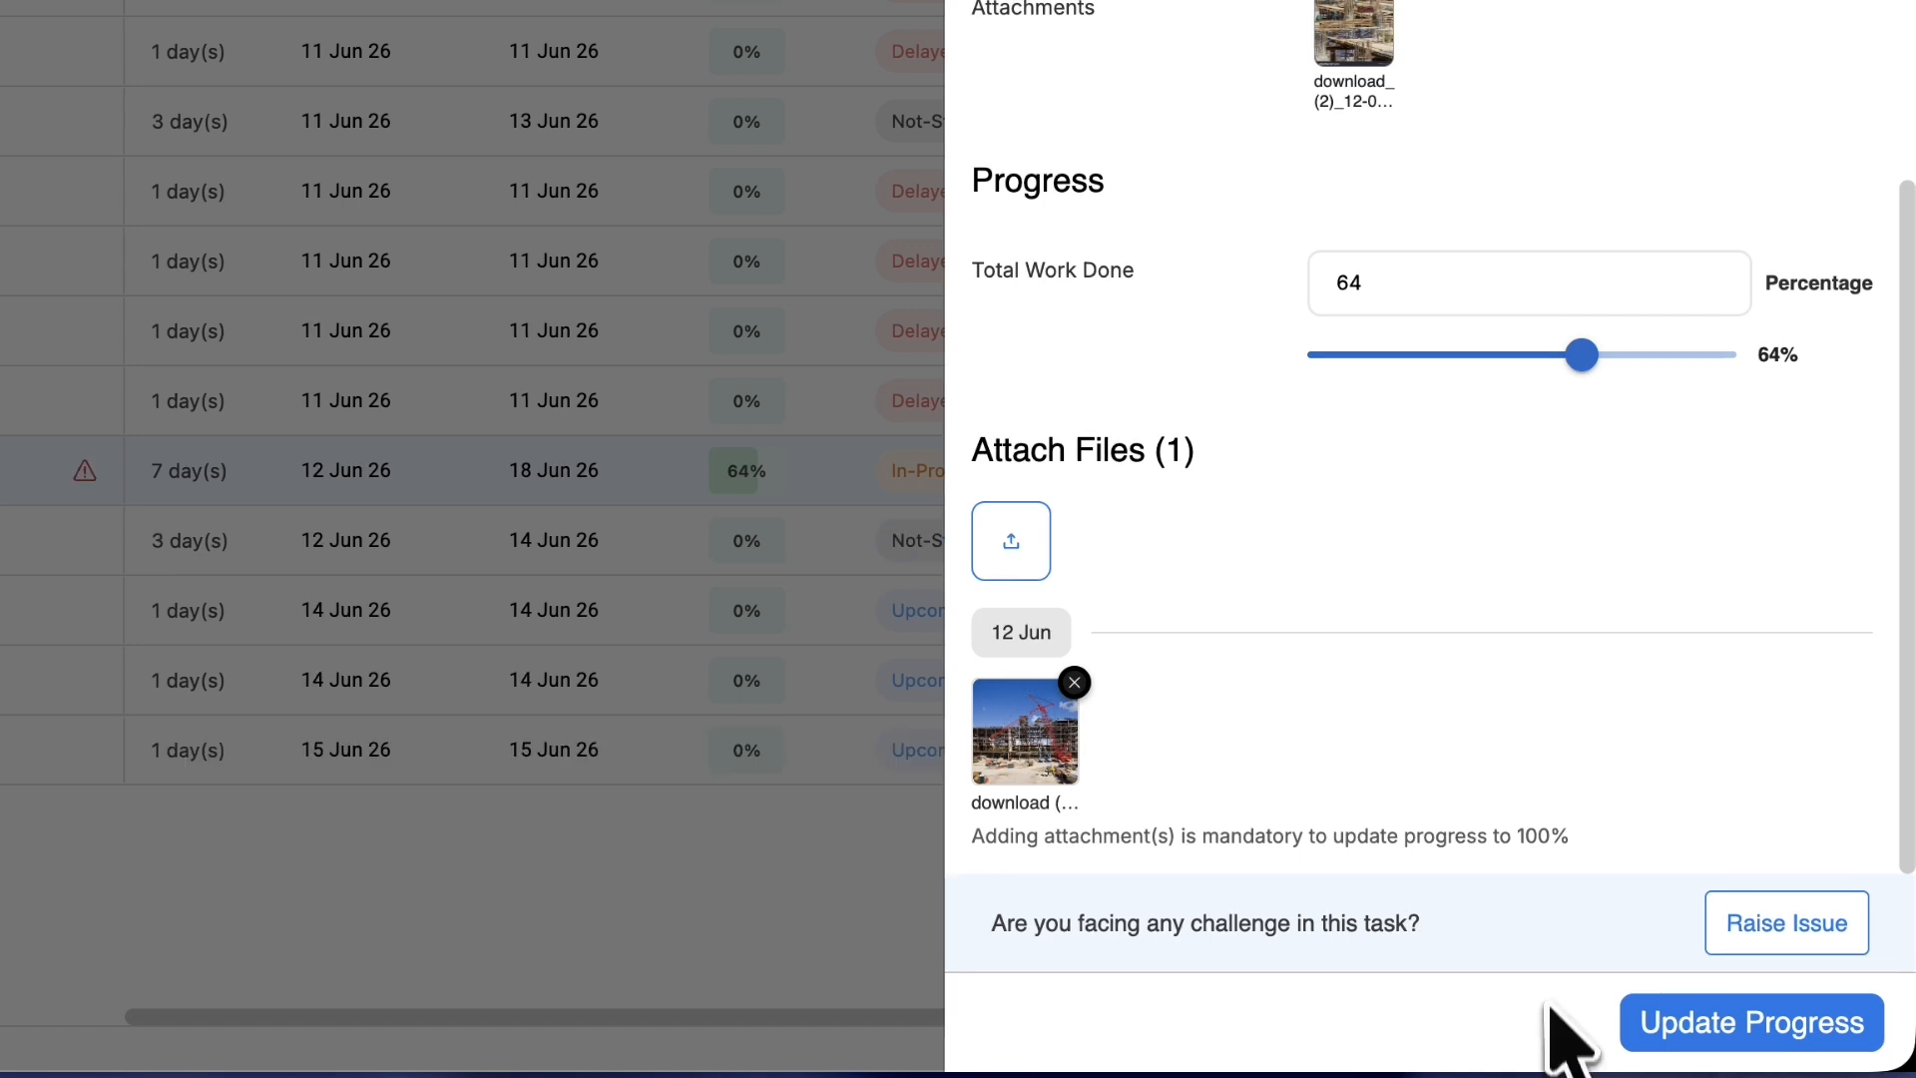
- Close the task details and attempt to raise TS:025's progress to 100%
left_click(351, 609)
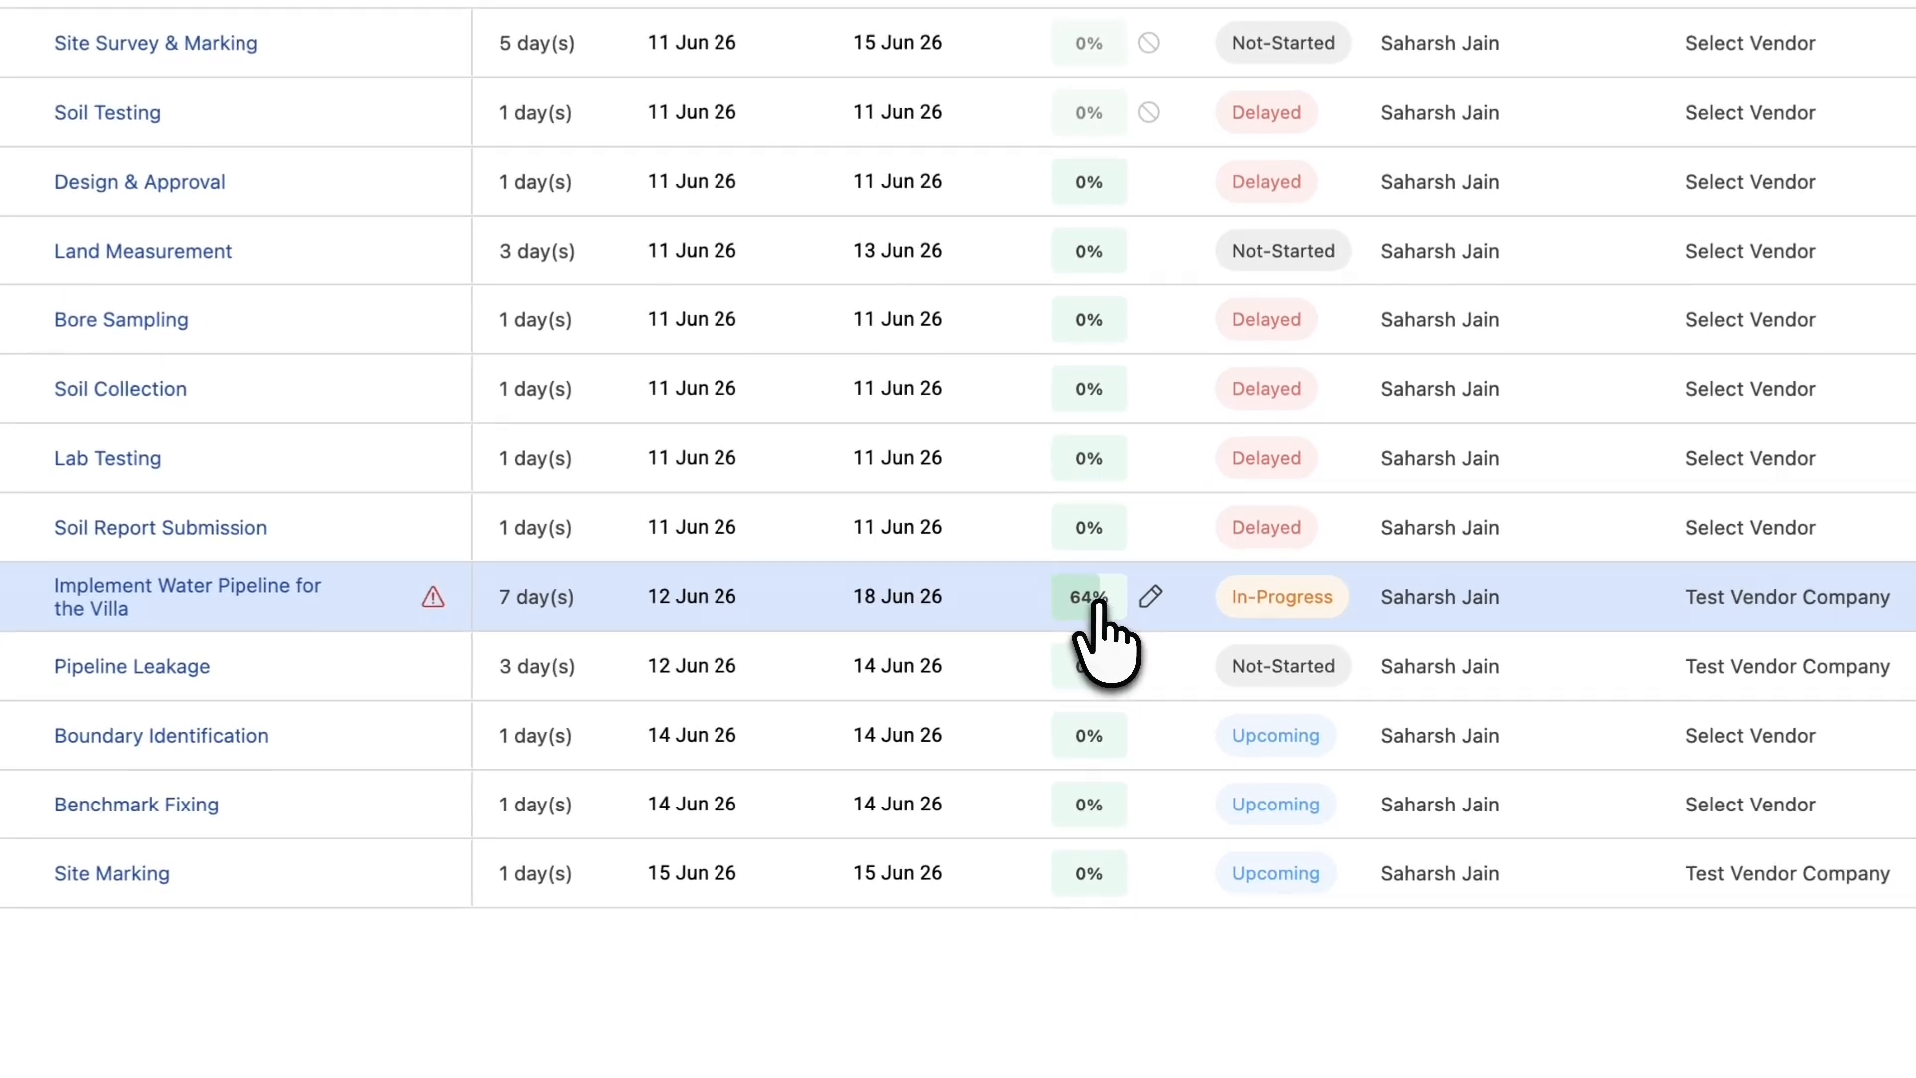
left_click(1136, 670)
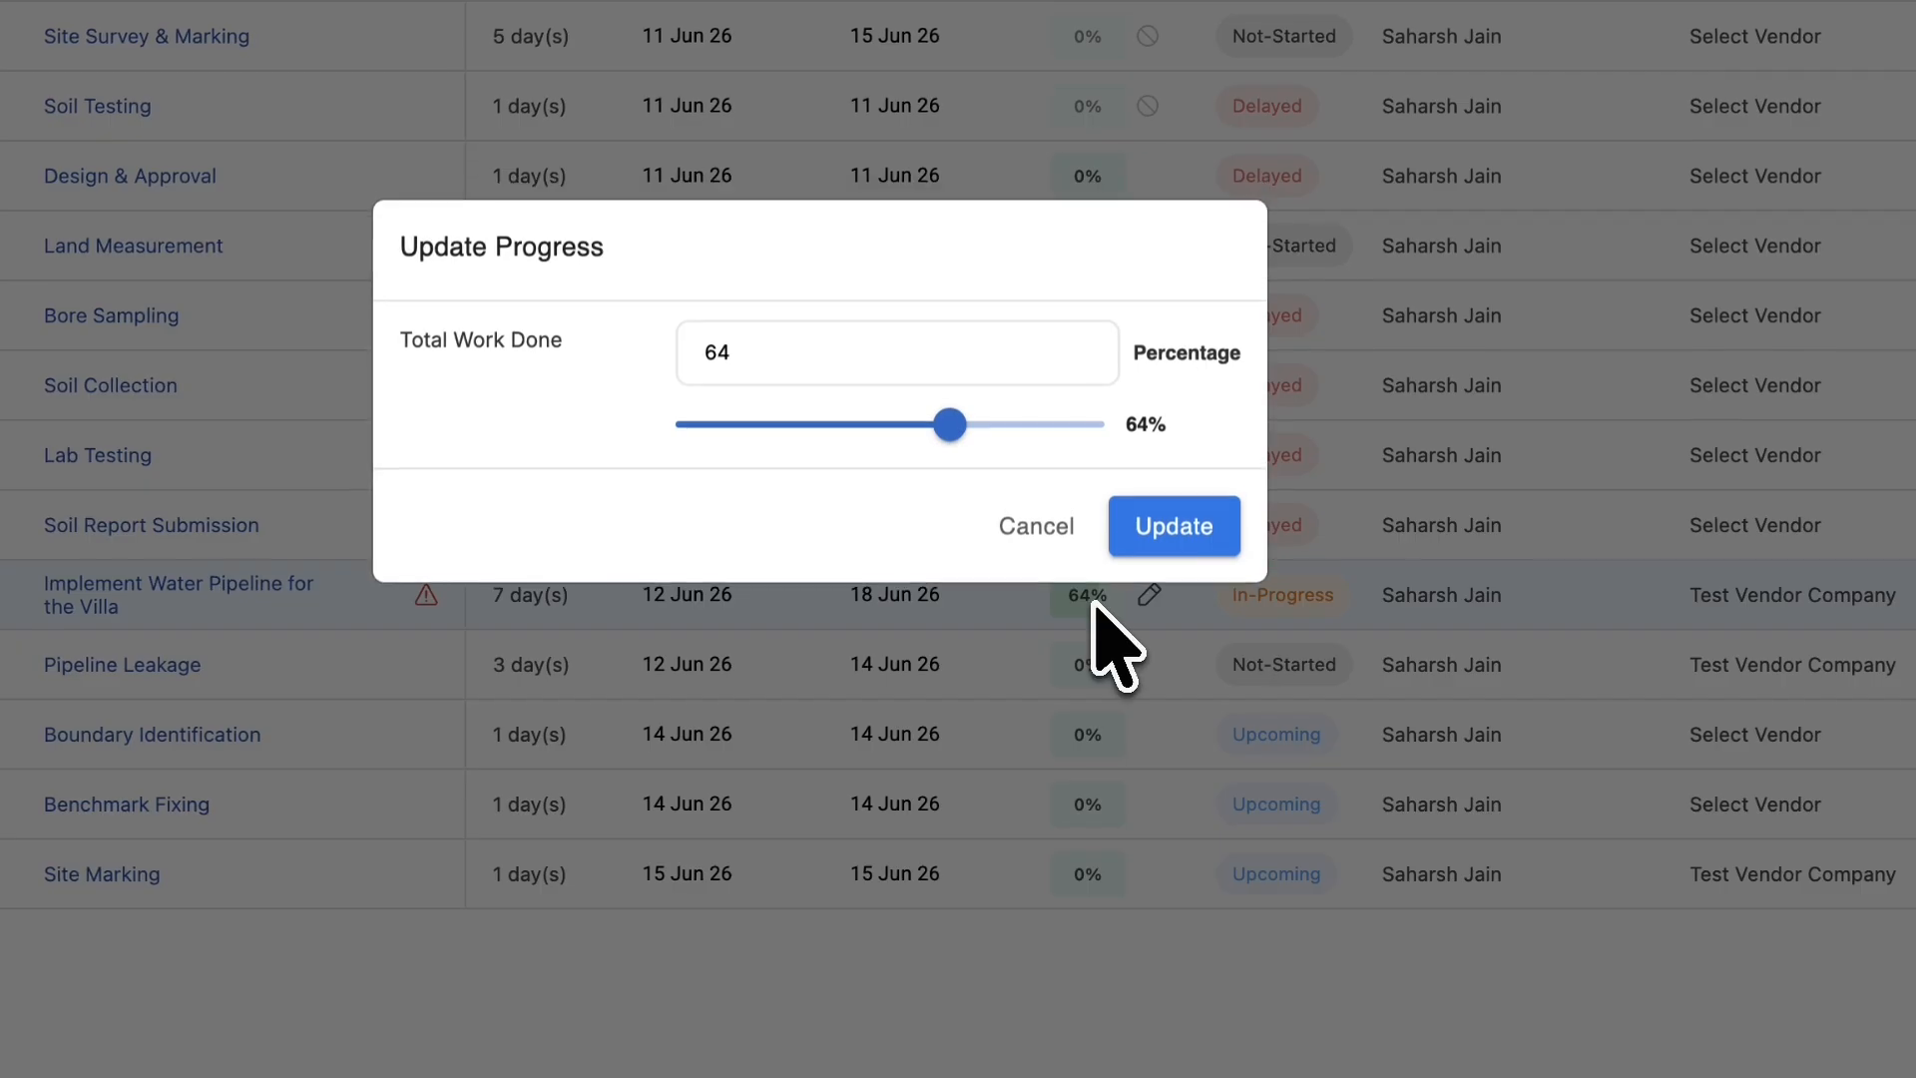
left_click_drag(952, 429, 1181, 462)
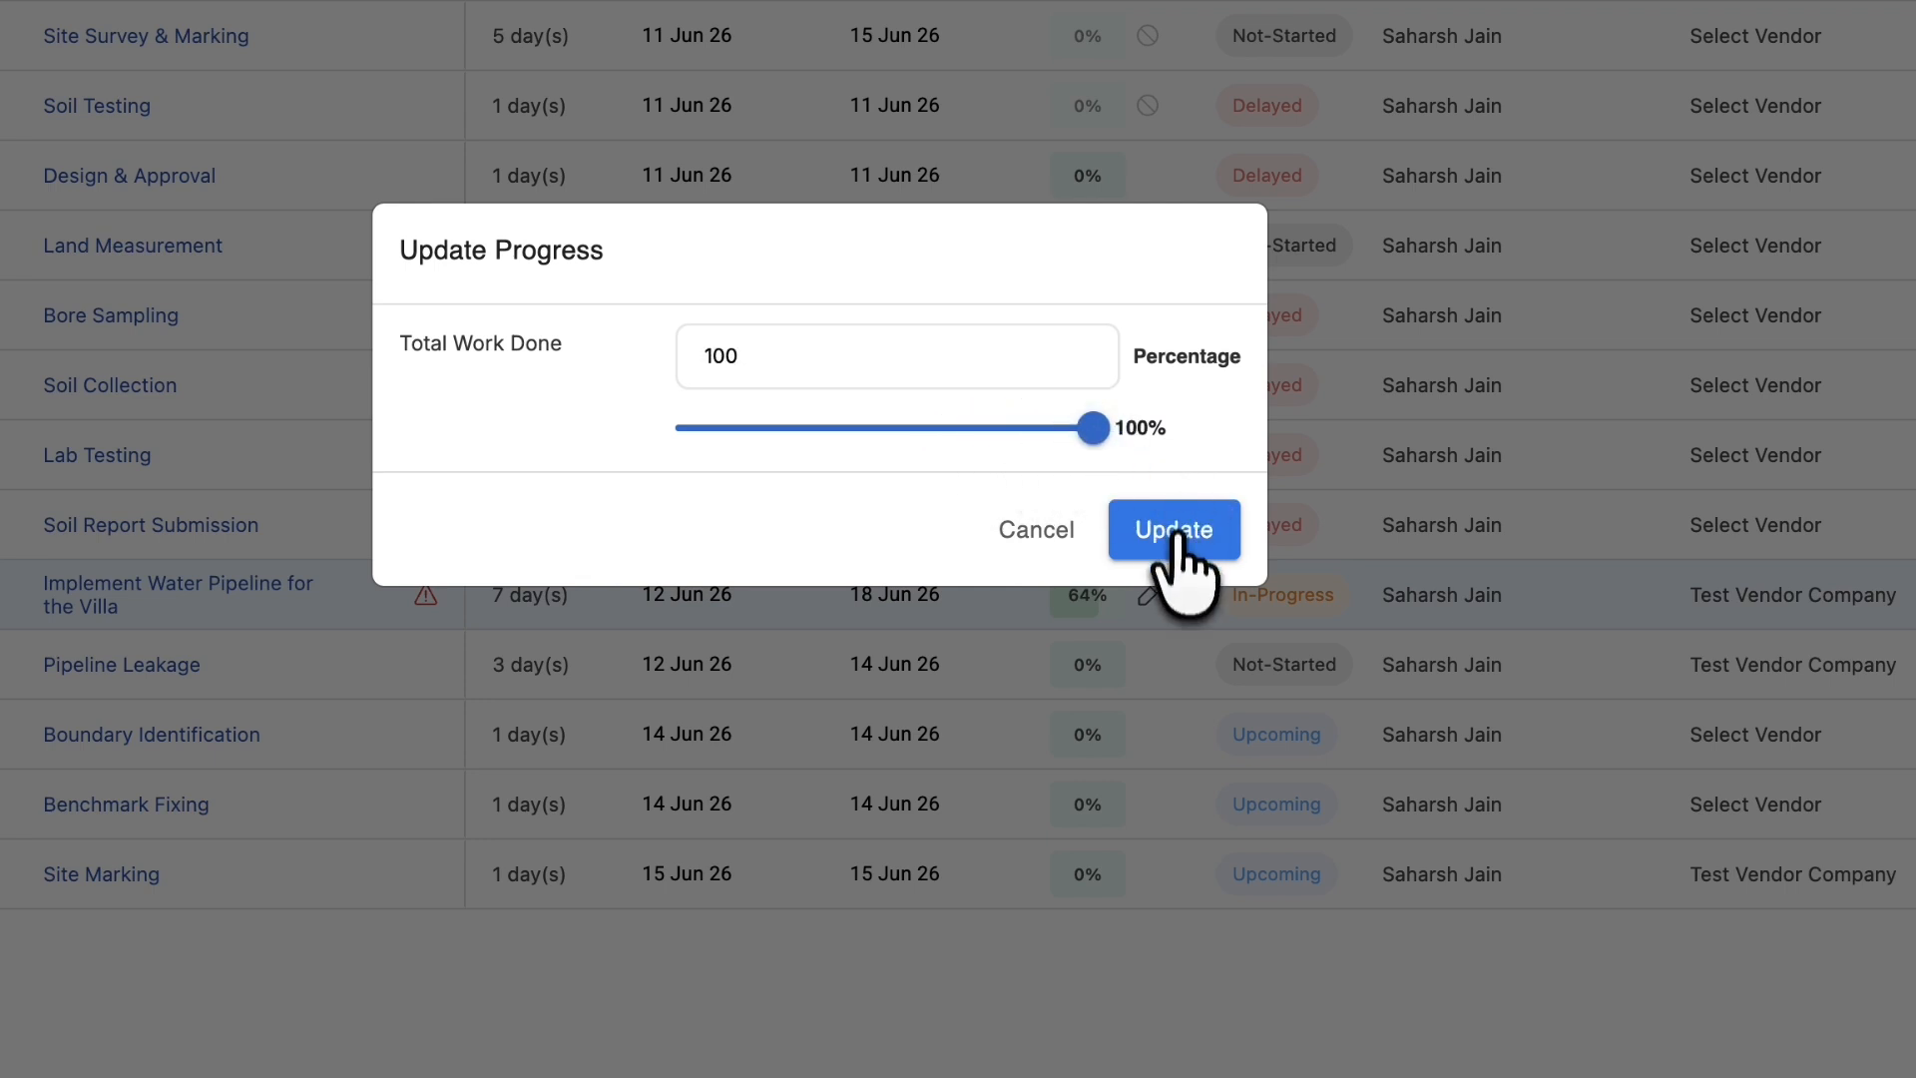
left_click(1169, 530)
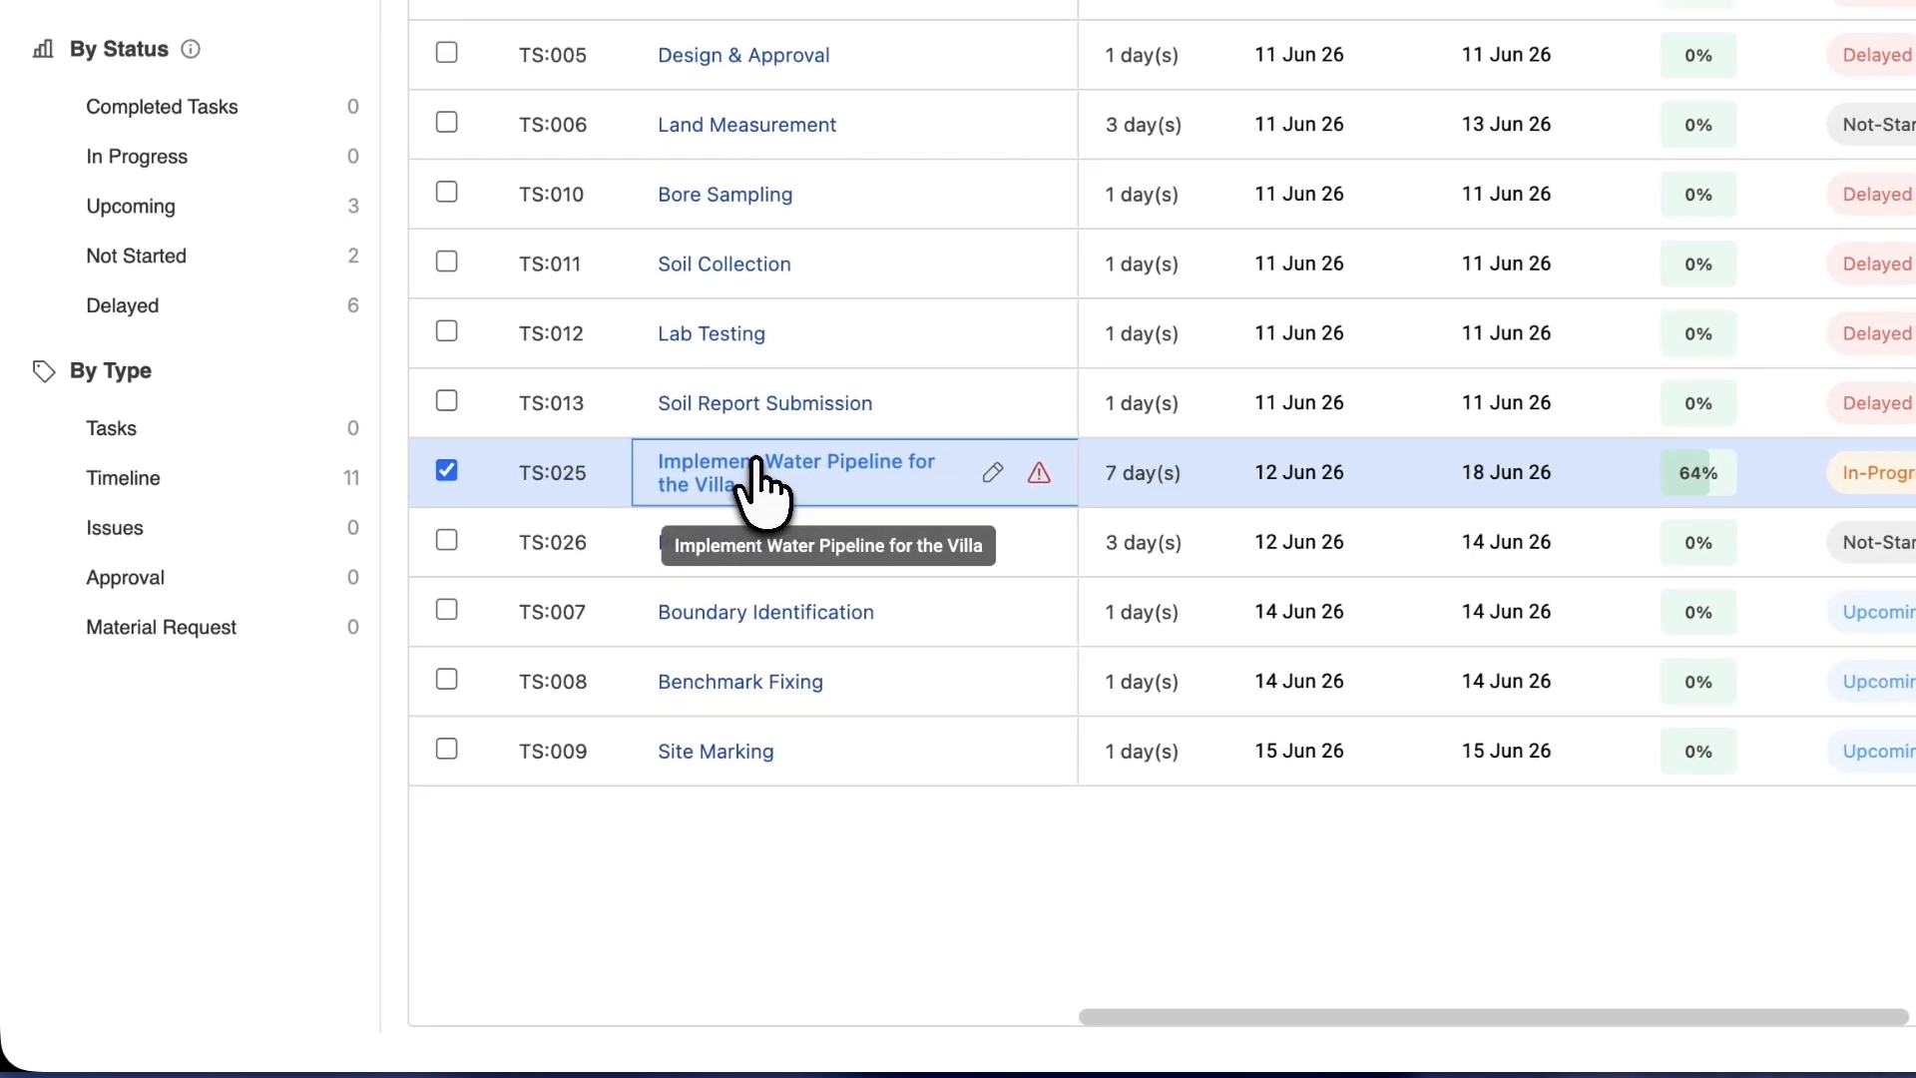
left_click(505, 666)
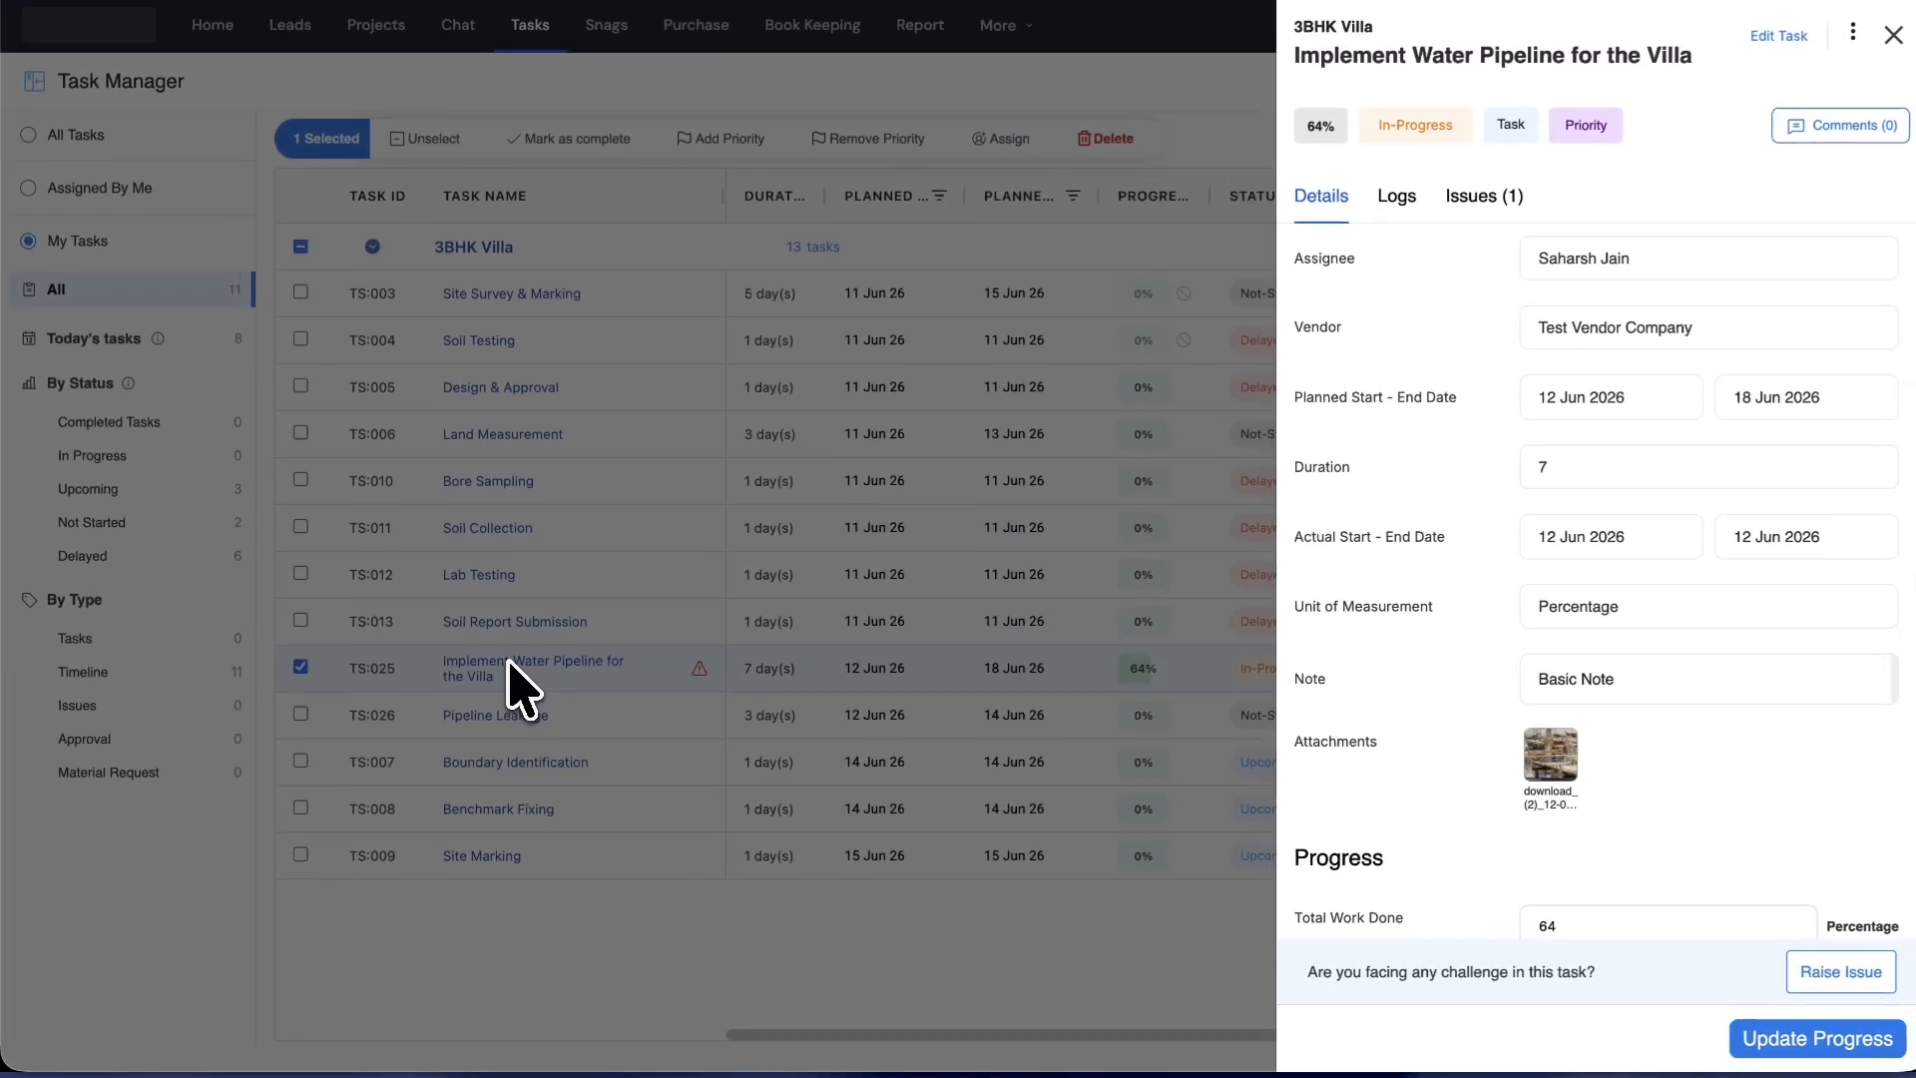
left_click(1493, 195)
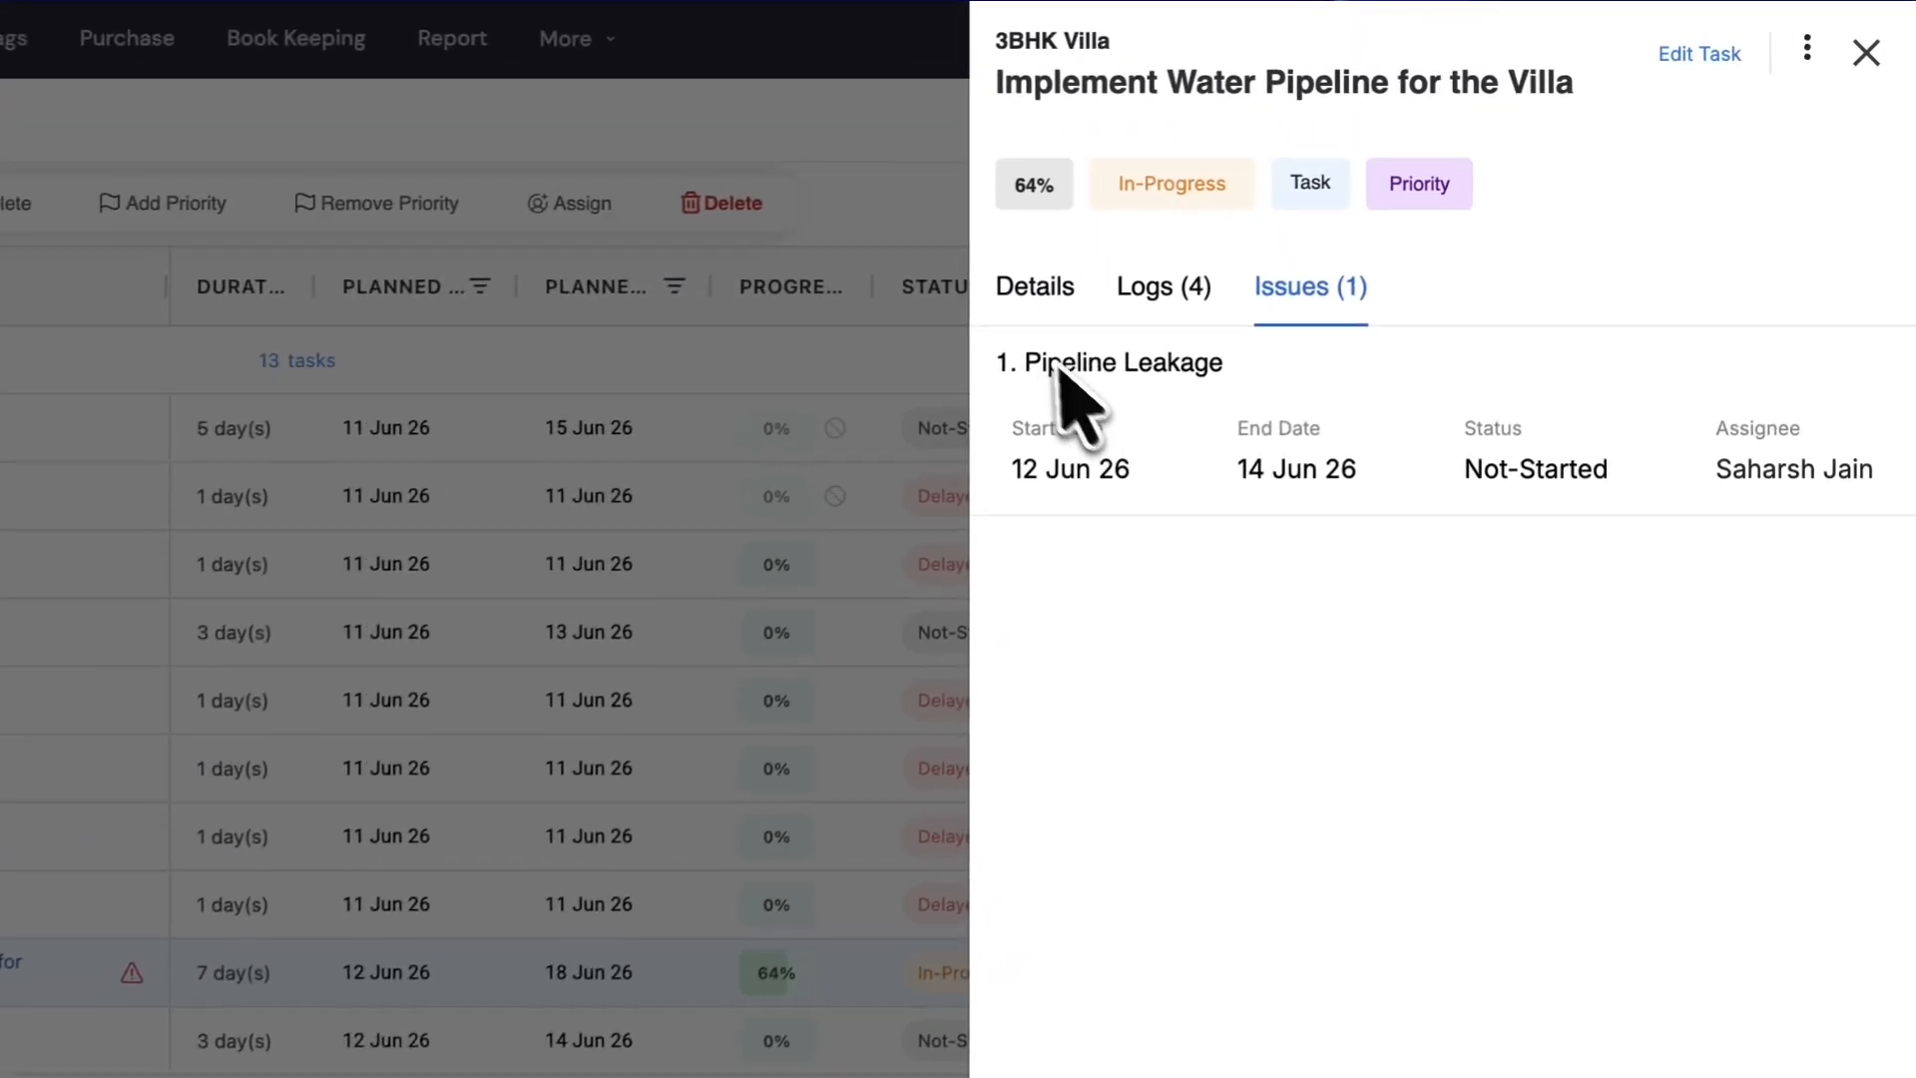
left_click(819, 531)
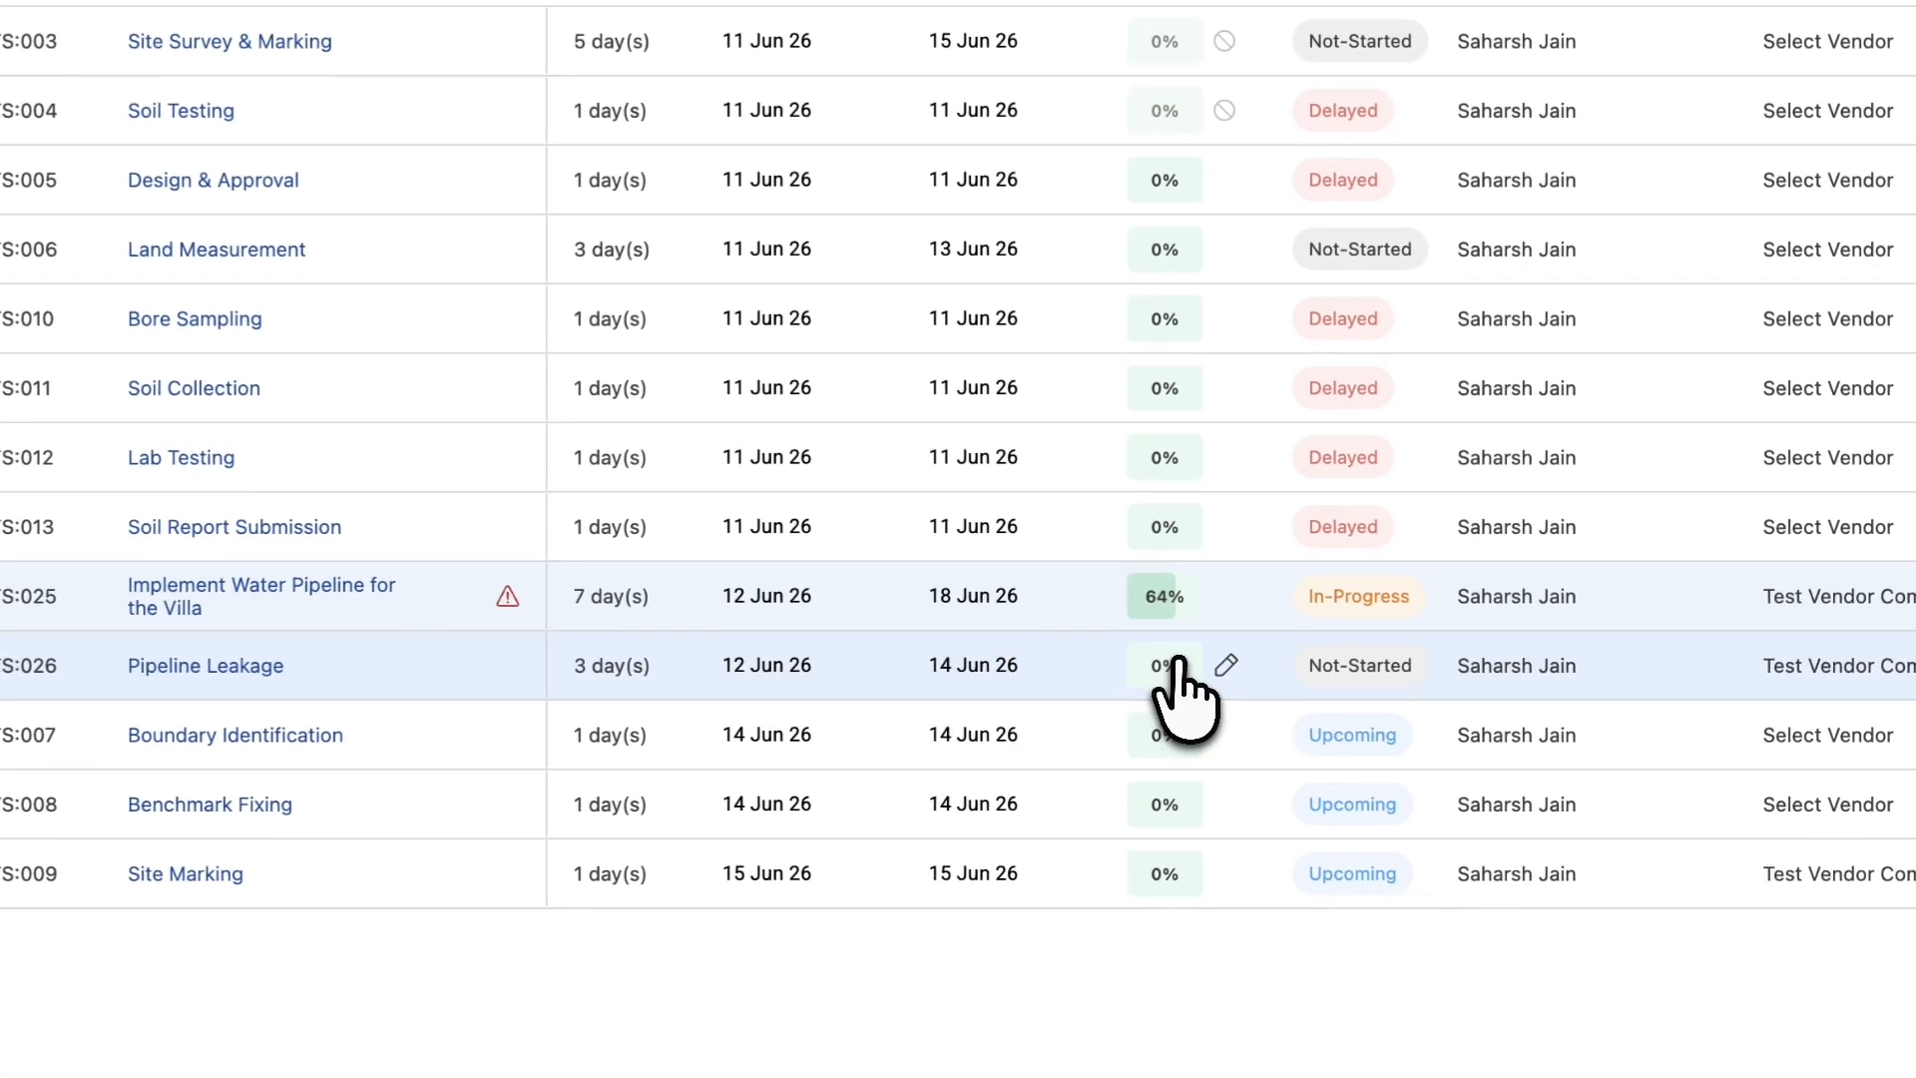
- Set TS:026 Pipeline Leakage, then TS:025 water pipeline task, to 100% progress
left_click(1144, 712)
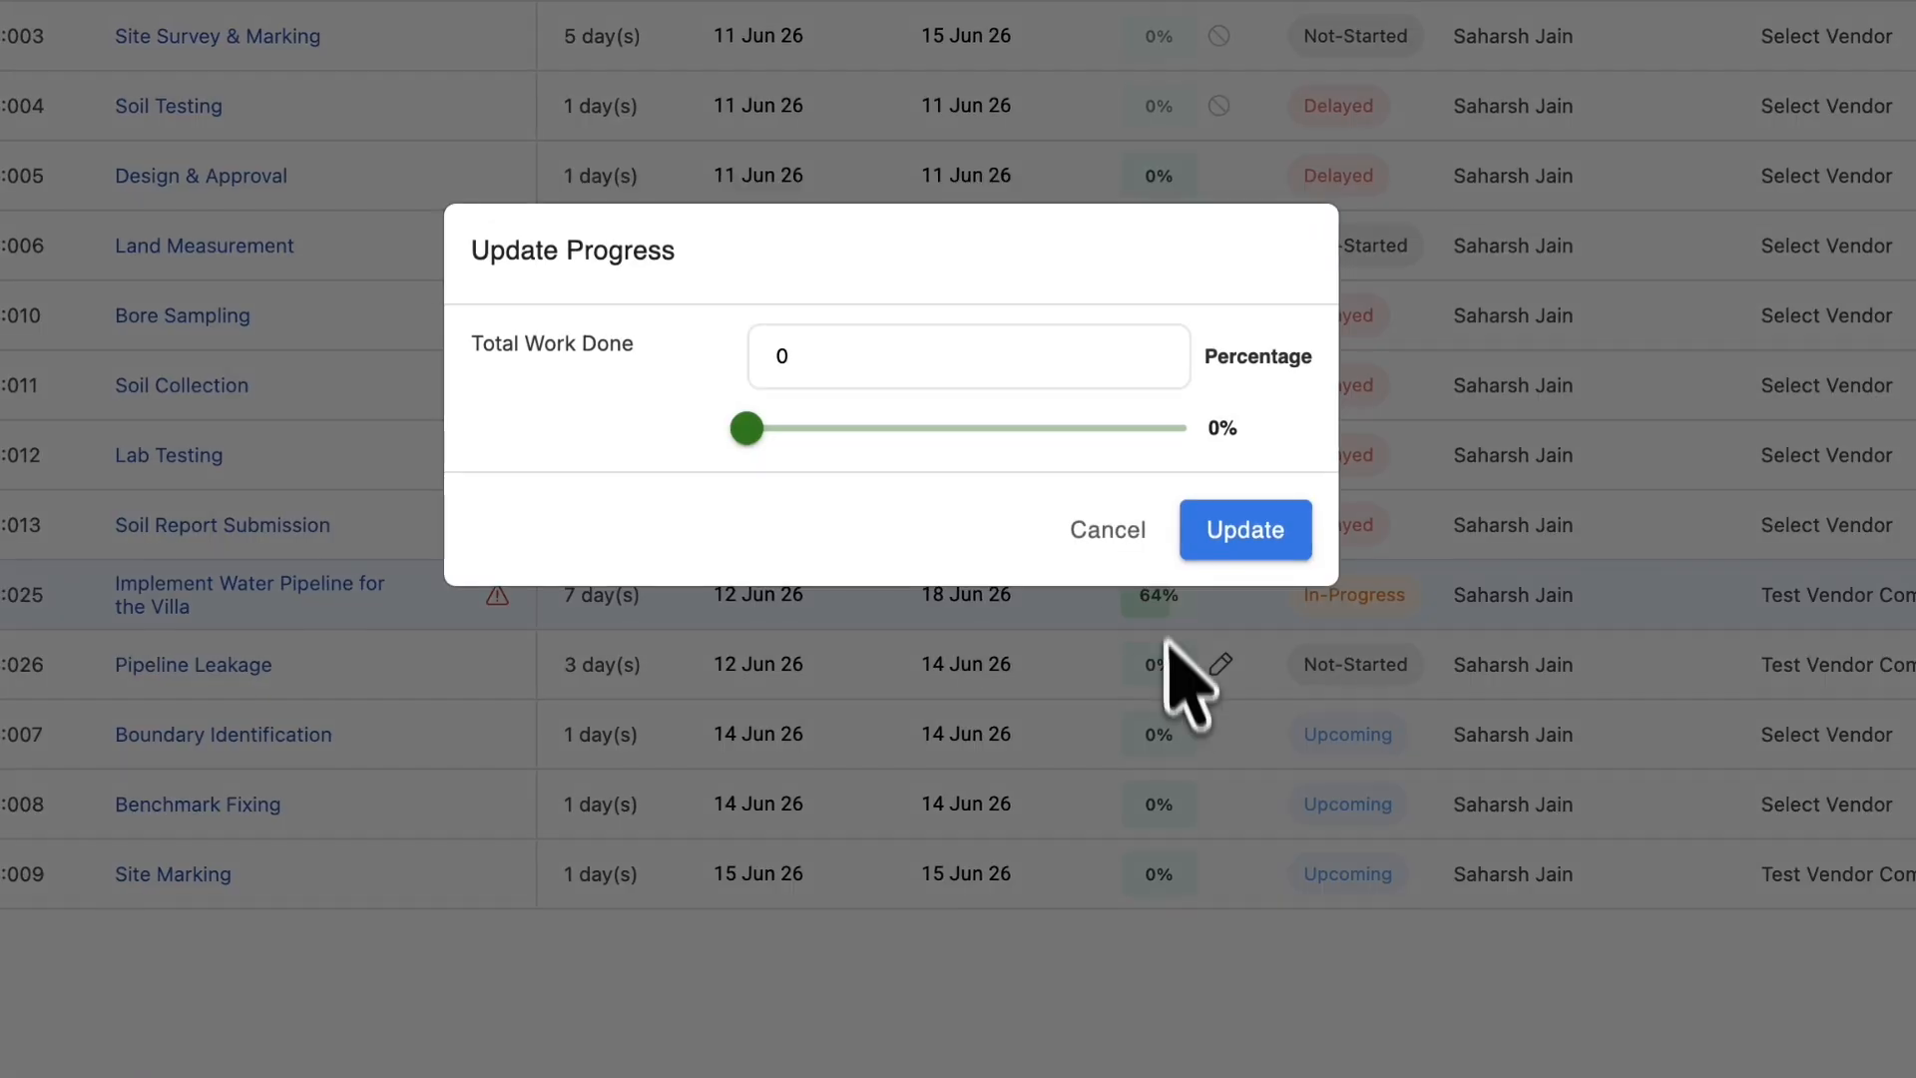
left_click(1235, 531)
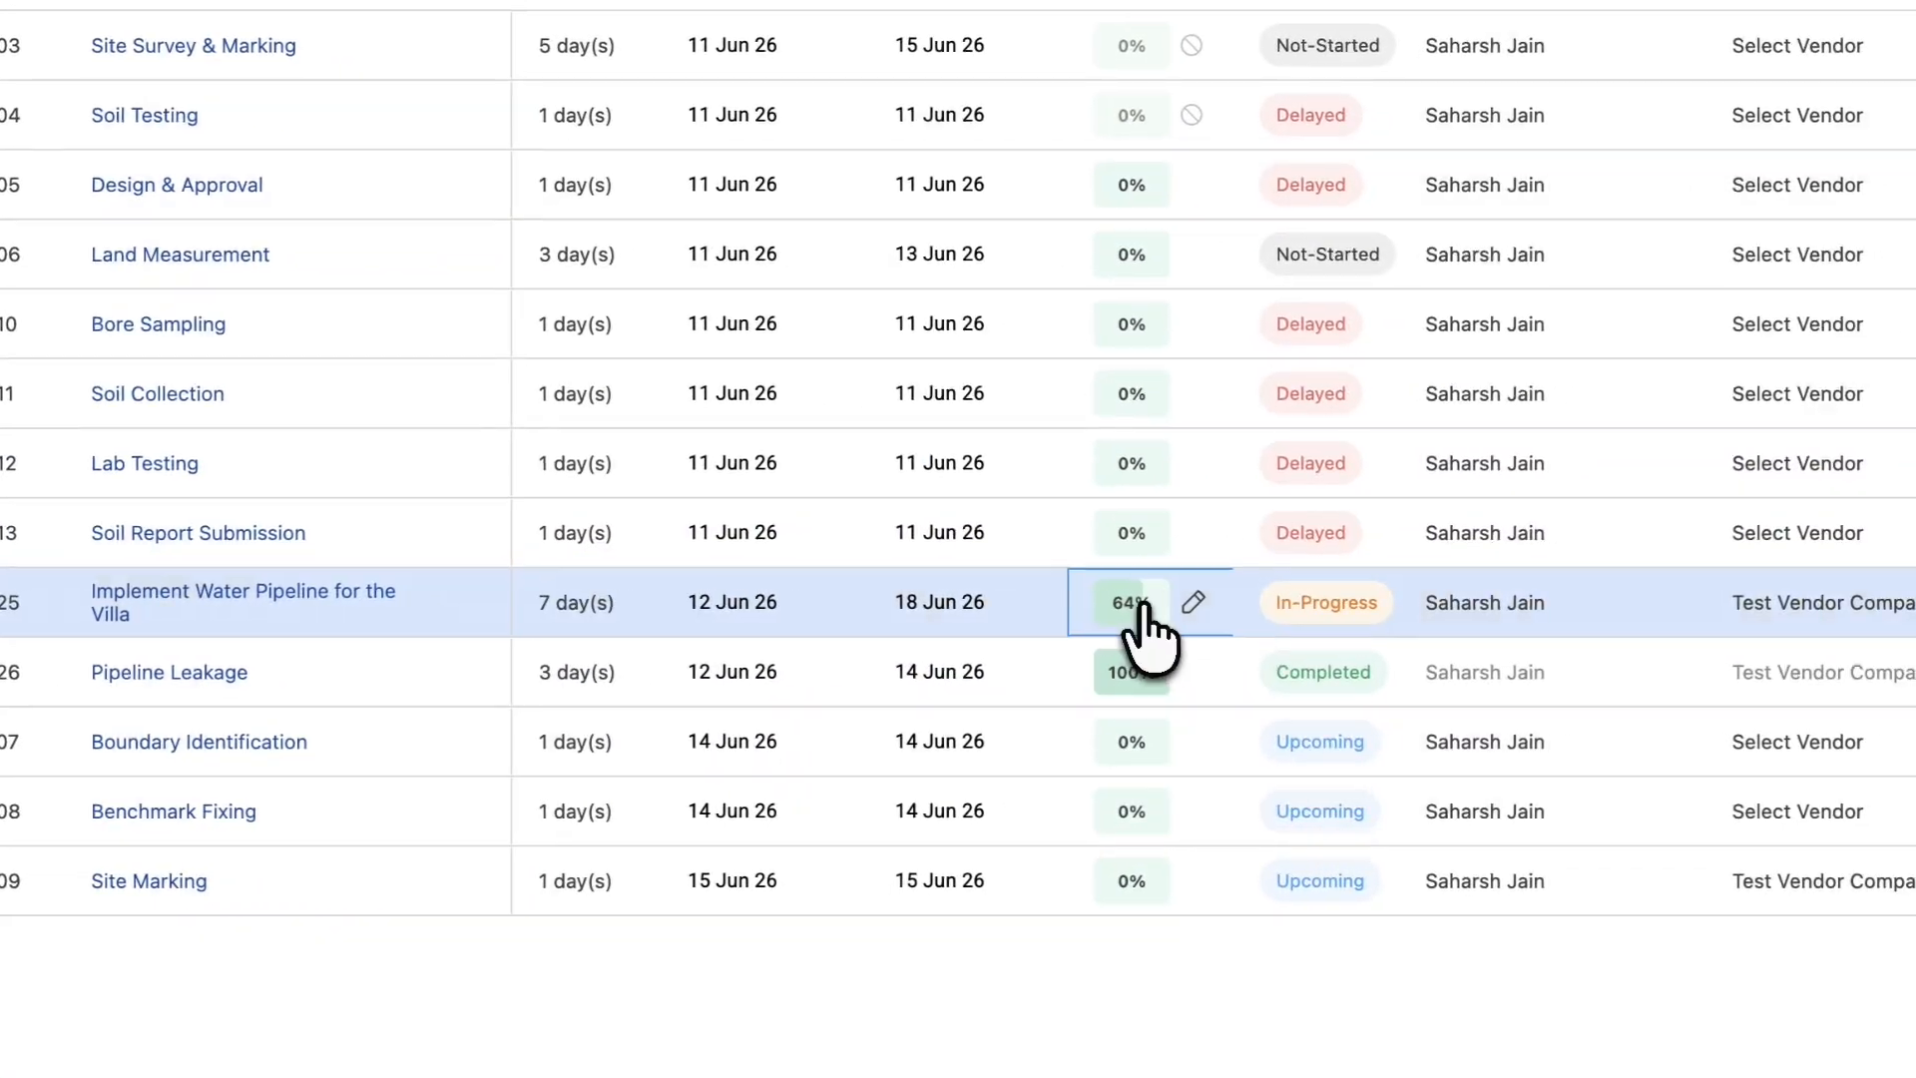
left_click(1136, 671)
left_click_drag(1043, 561, 1050, 561)
left_click_drag(990, 431, 1297, 459)
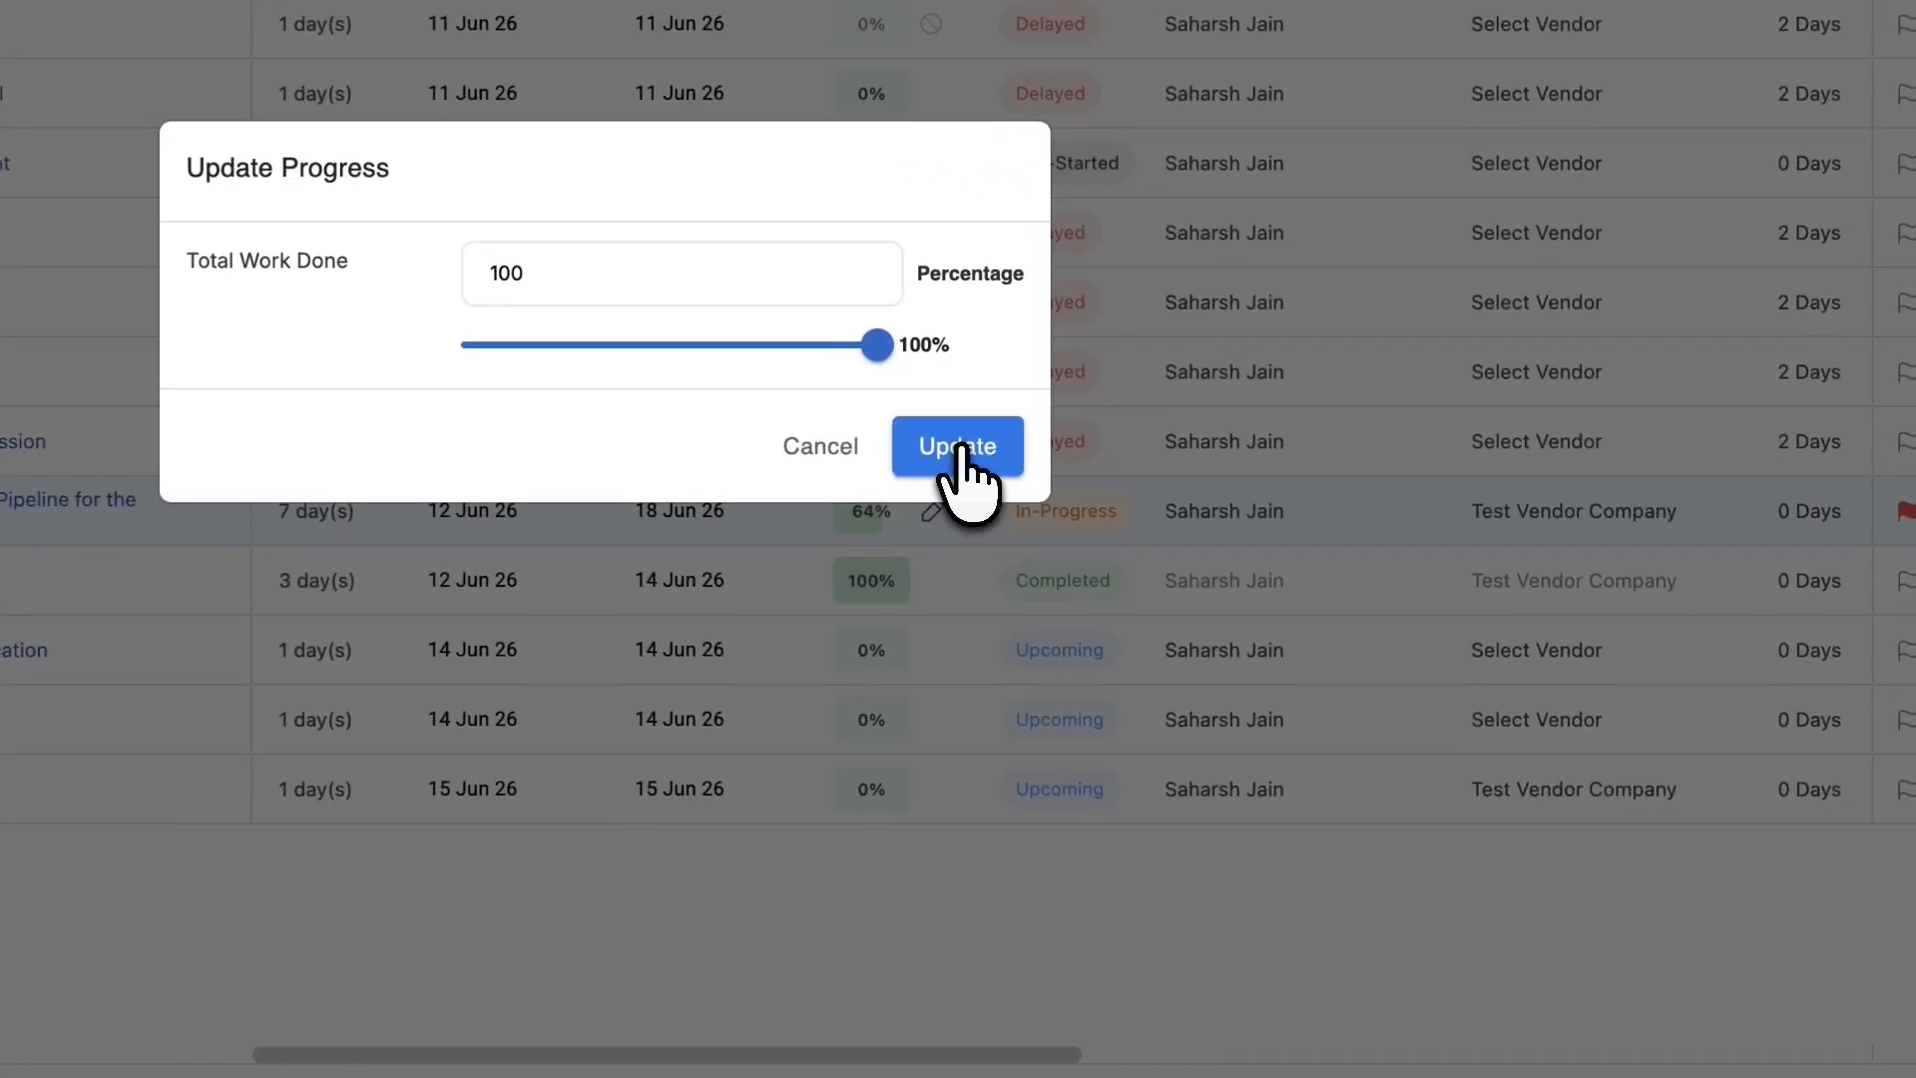
left_click(1010, 487)
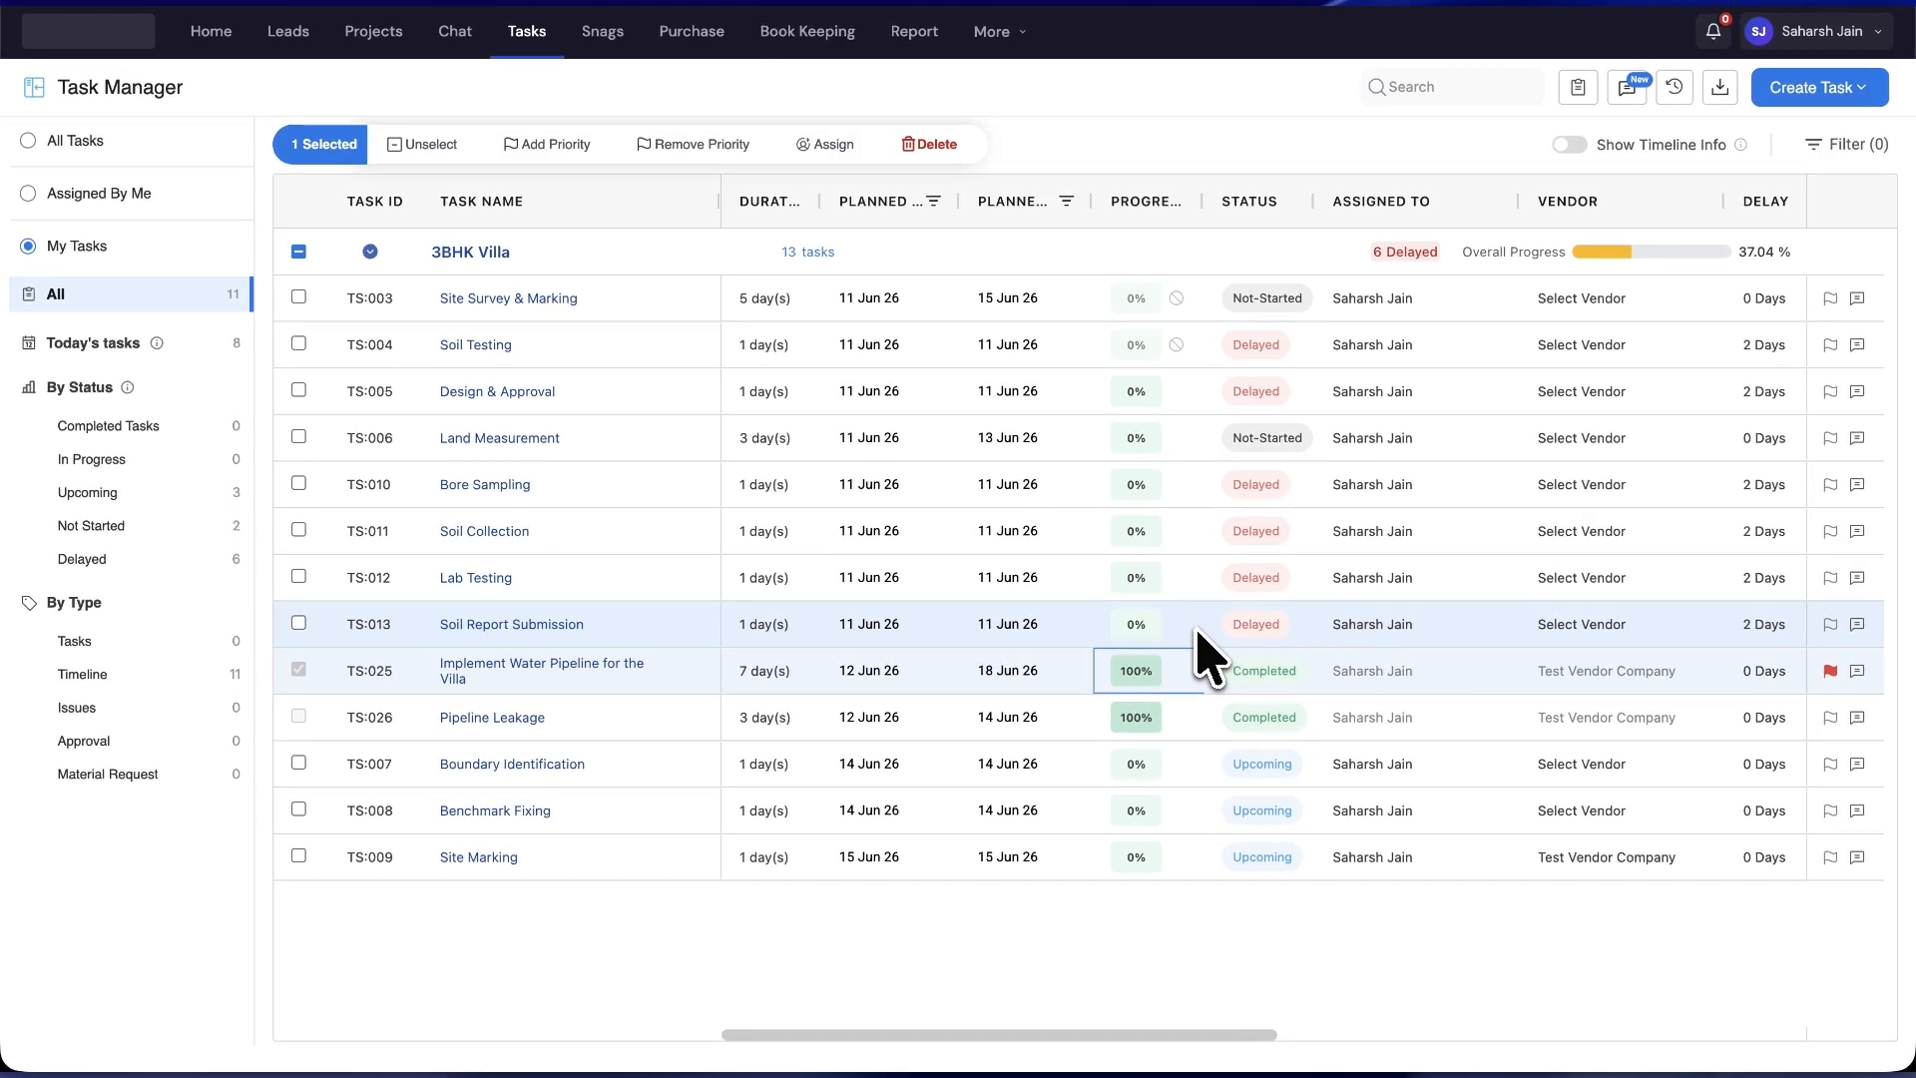